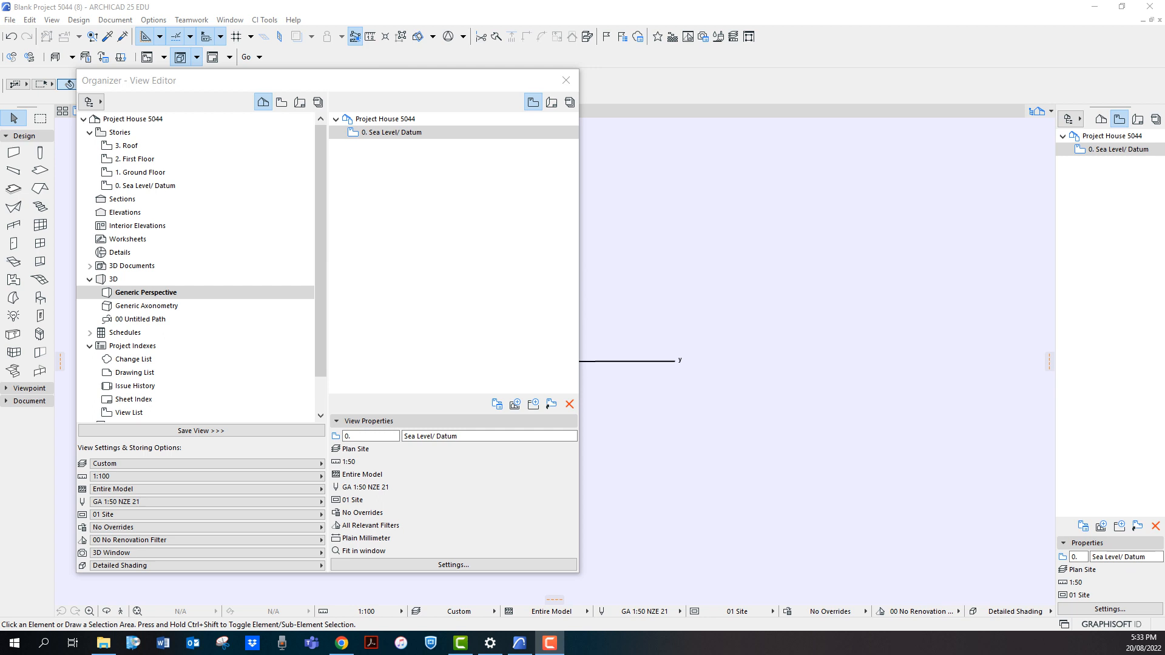
Switch to the browser and examine the Site Modelling topic and its survey drawing file on the course page
drag(0, 17, 466, 29)
drag(816, 412, 938, 544)
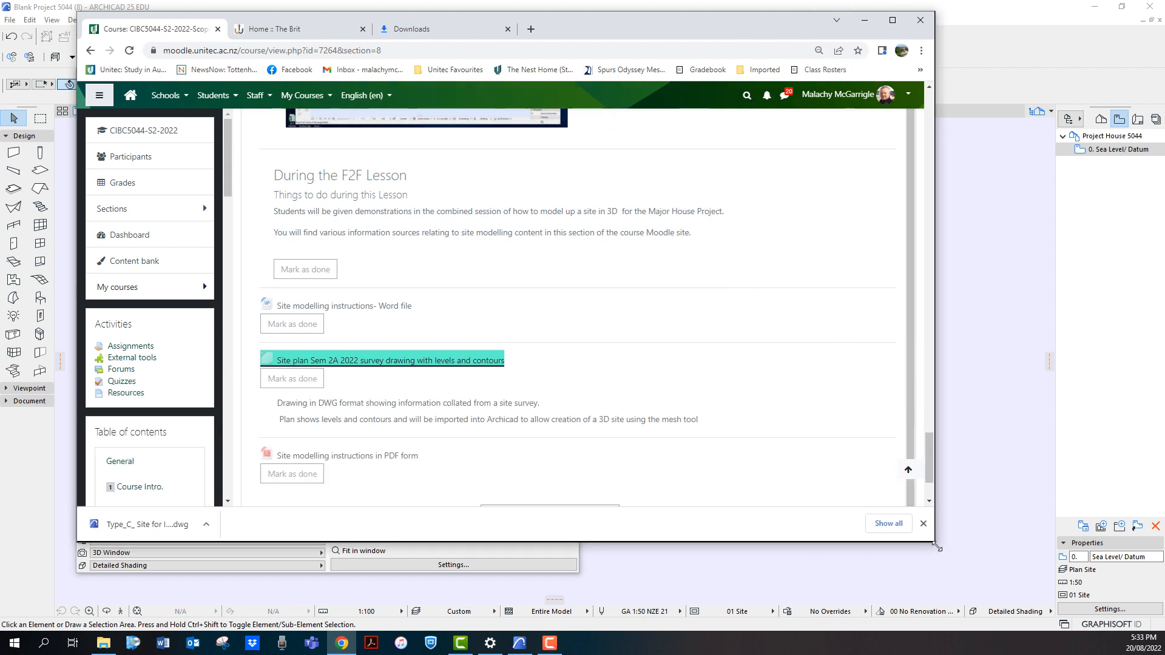
drag(933, 469, 933, 376)
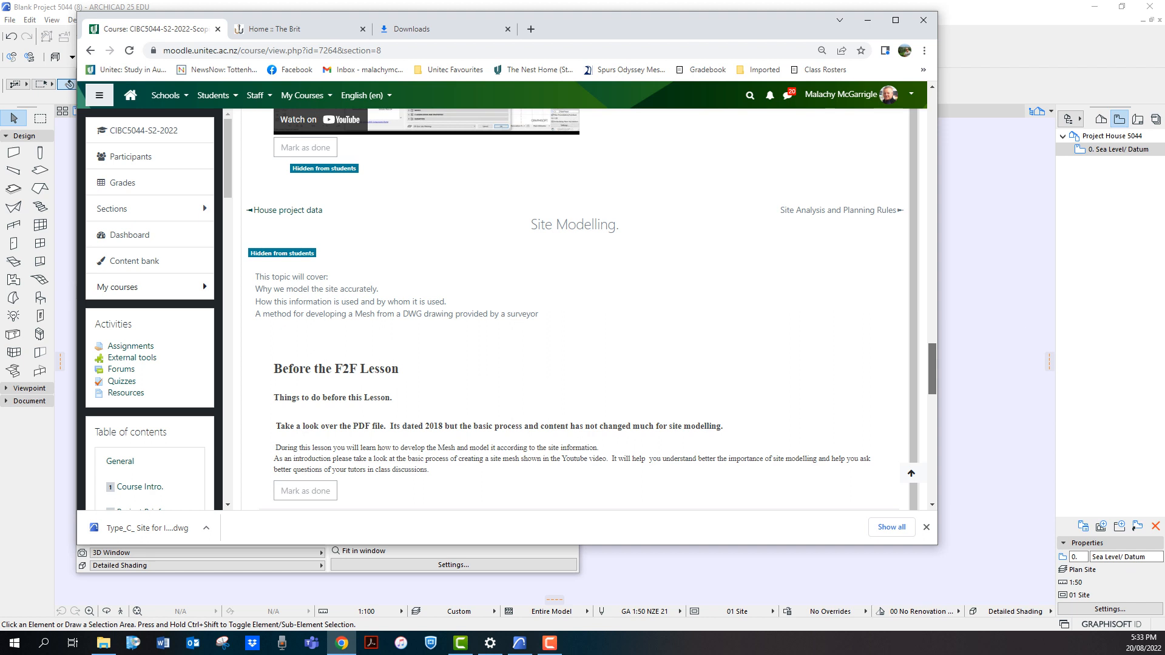
drag(933, 376, 933, 467)
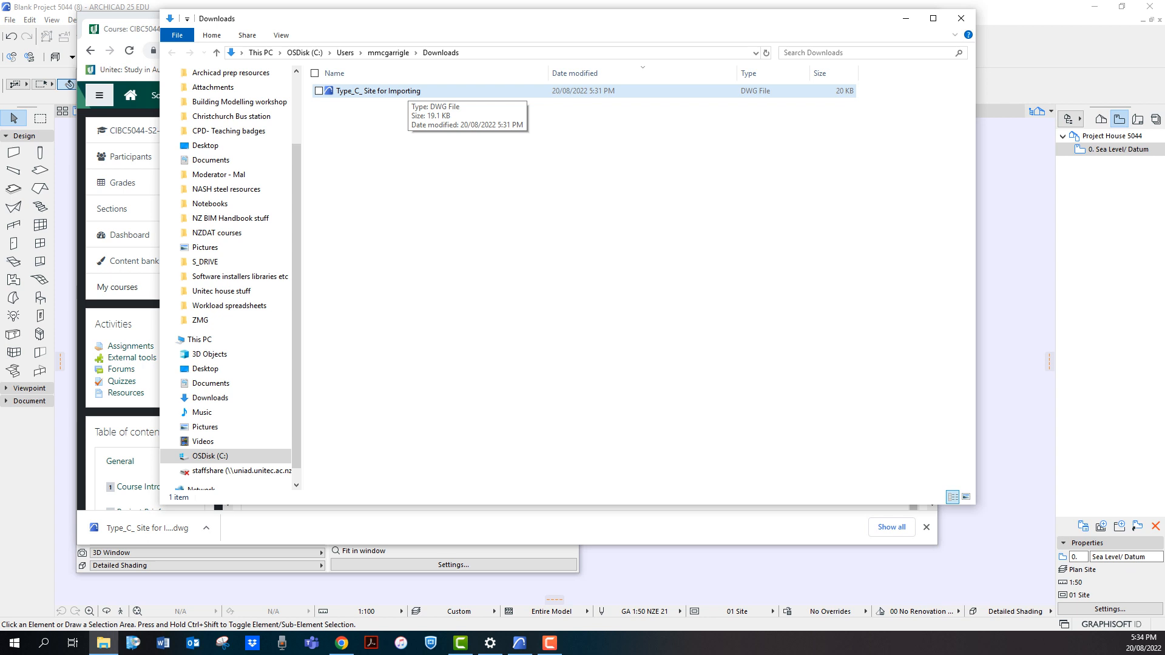
Move the DWG file "Type_C_ Site for Importing" from Downloads to the Desktop, replacing the existing copy, and return to Archicad
drag(404, 91, 209, 146)
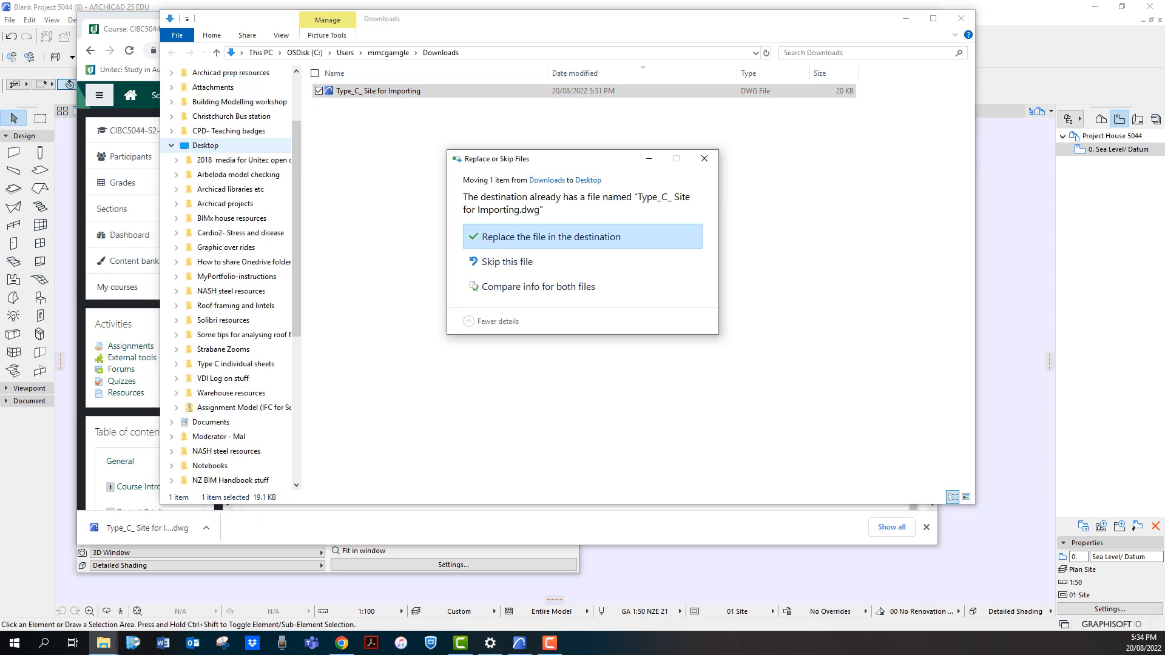
click(551, 237)
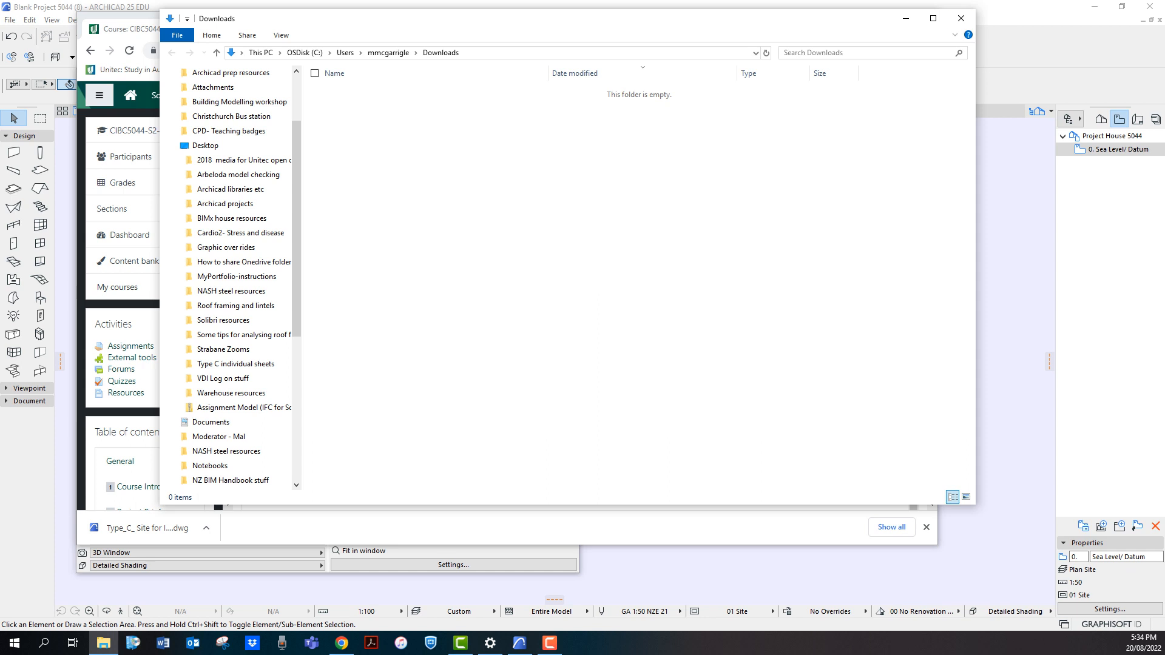
click(906, 18)
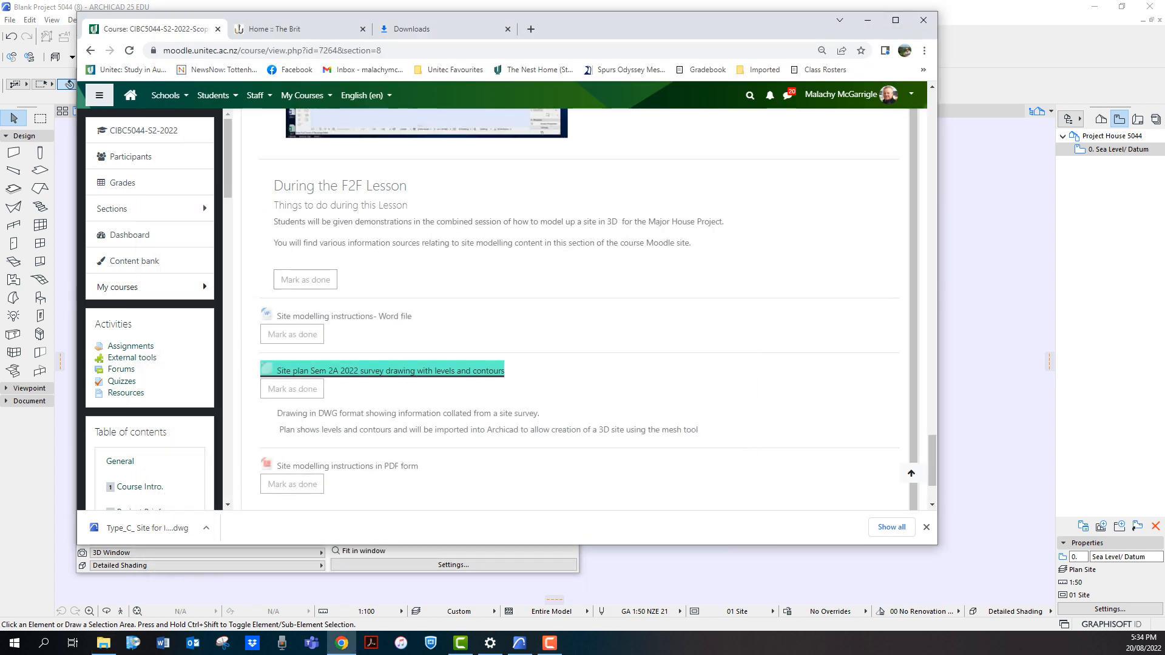
click(867, 20)
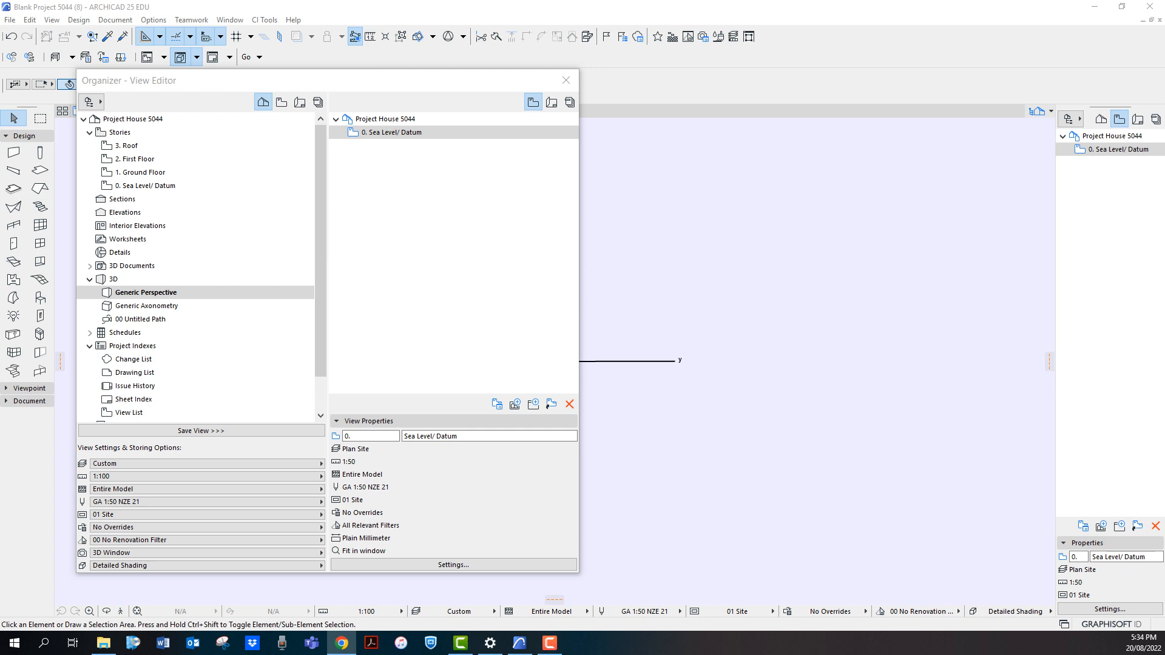
Delete the existing Sea Level/ Datum view from the project's view map
drag(182, 80, 477, 48)
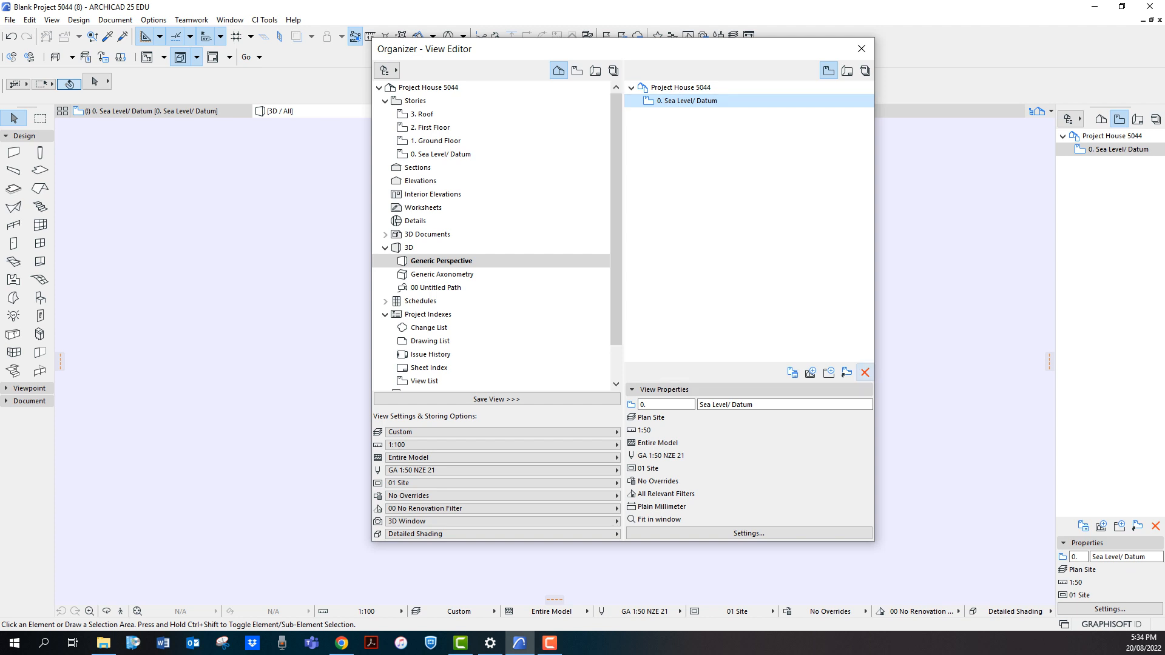
click(865, 372)
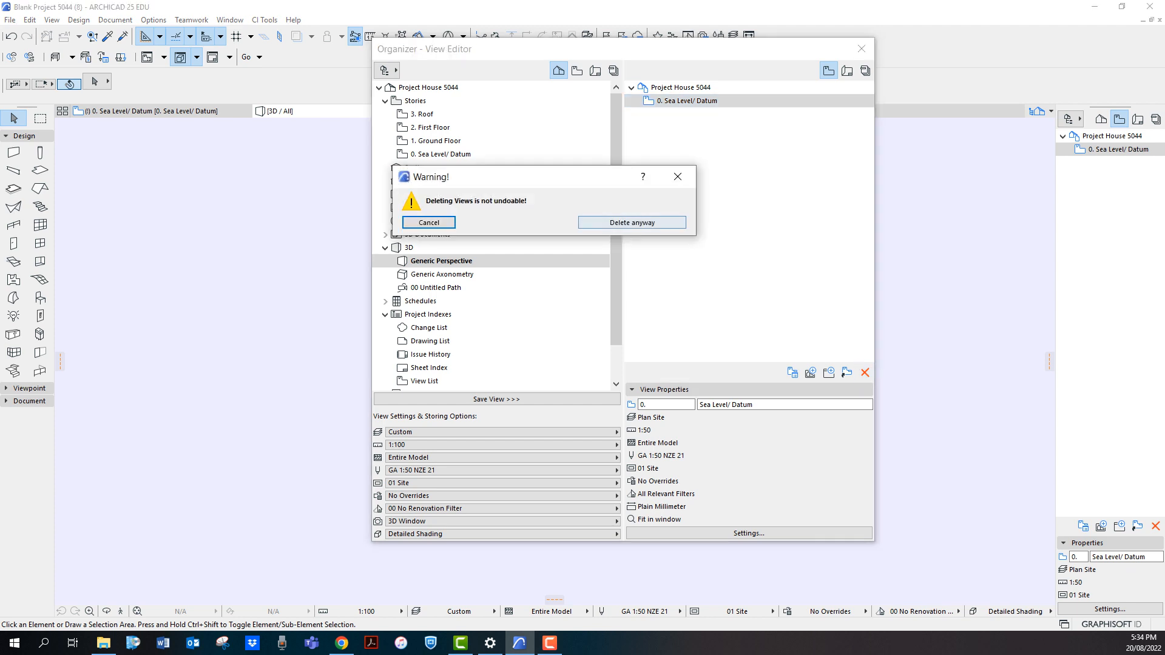
click(632, 222)
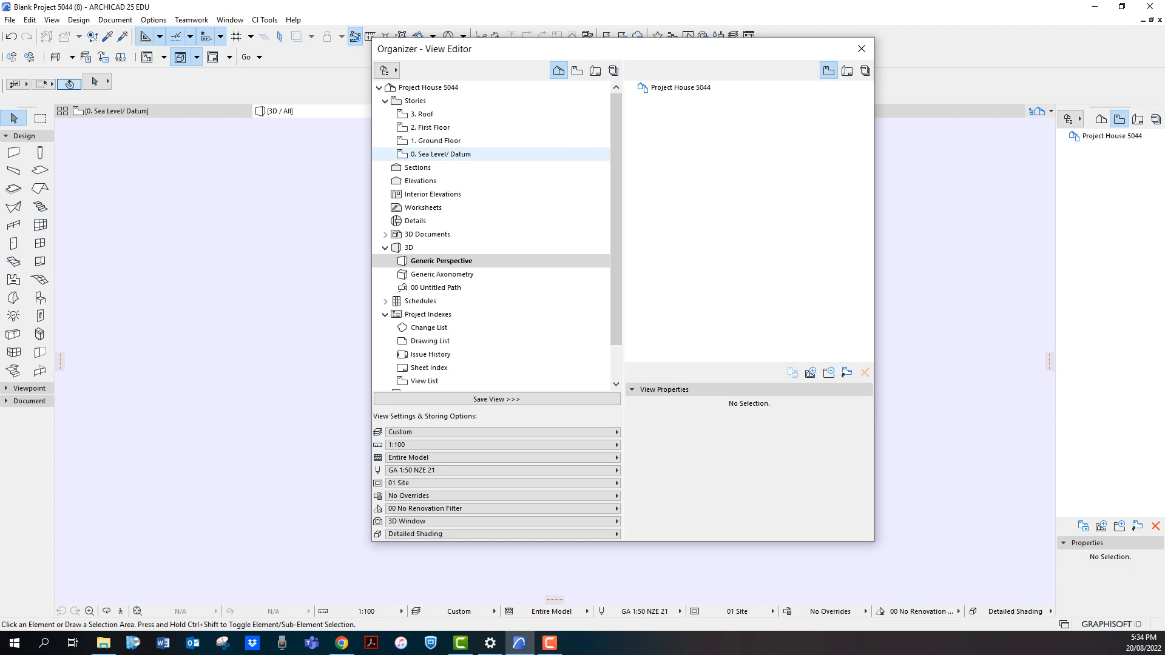
Check the names, elevations and heights of the project's stories in the Story Settings, leaving them as they are
click(79, 20)
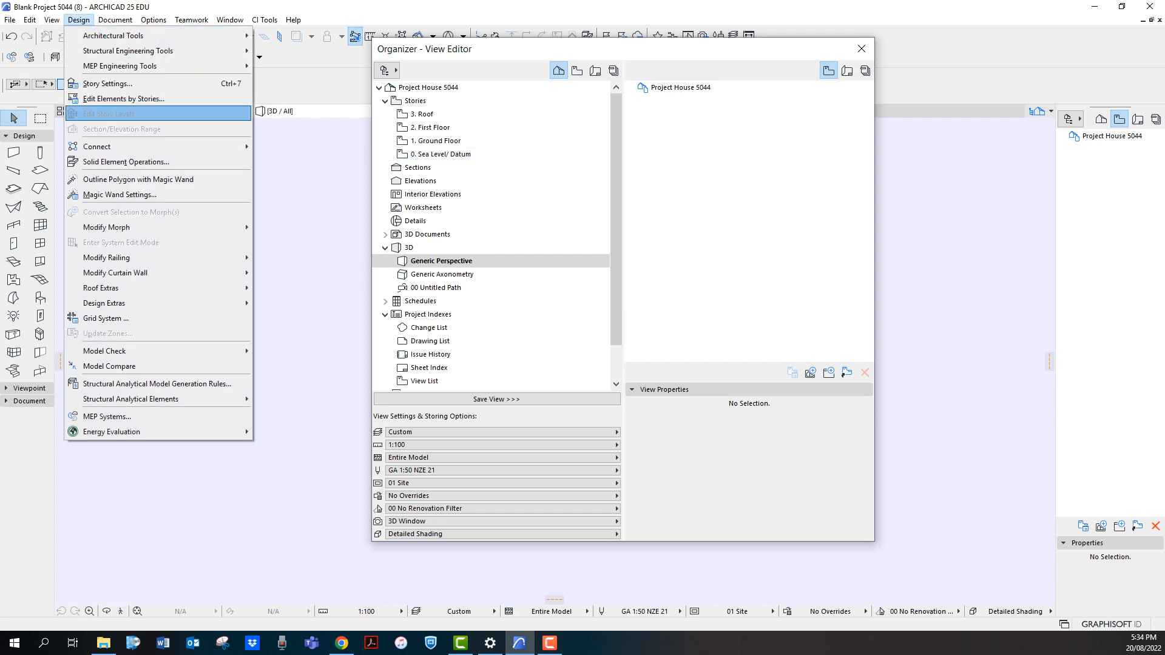
click(108, 83)
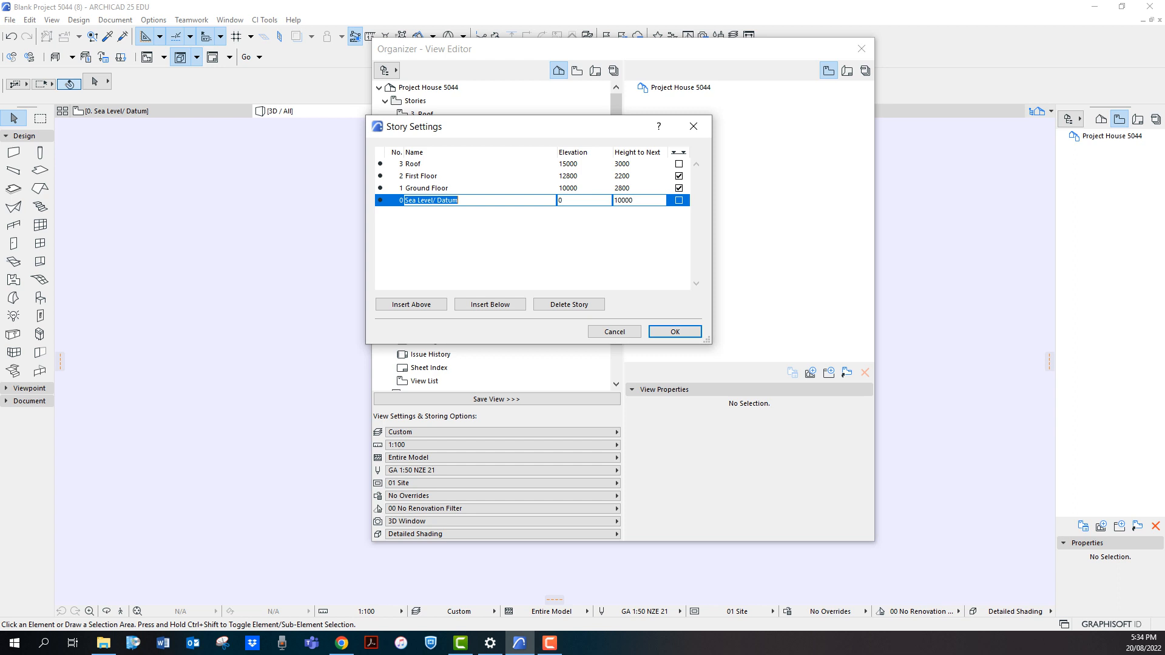
key(Return)
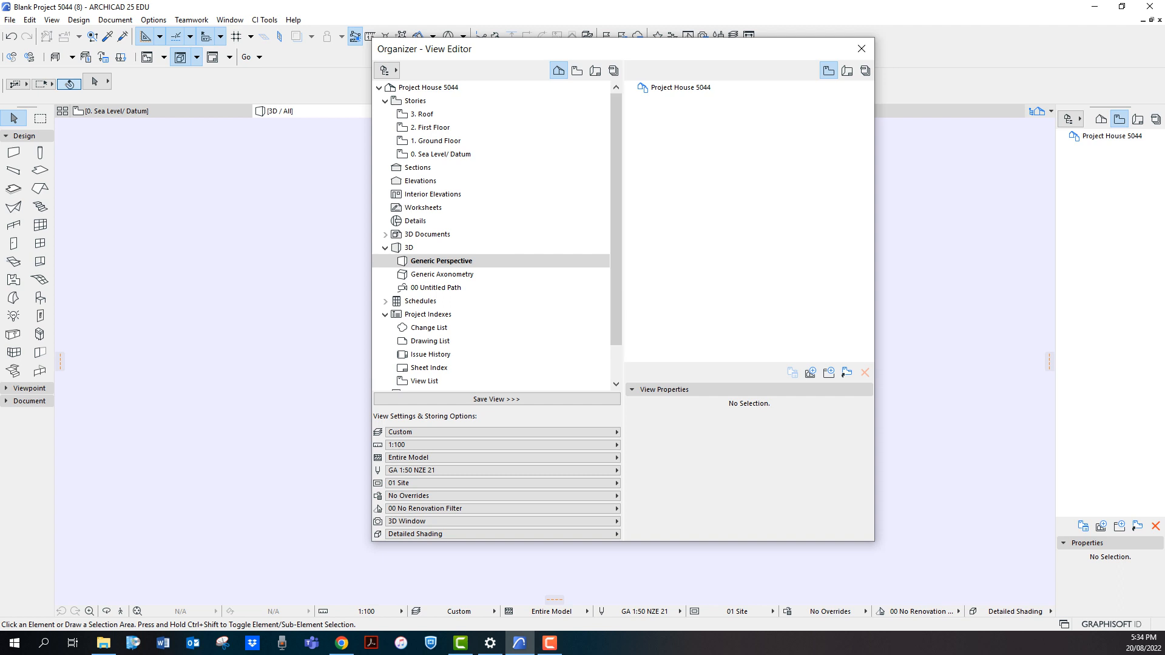
click(862, 49)
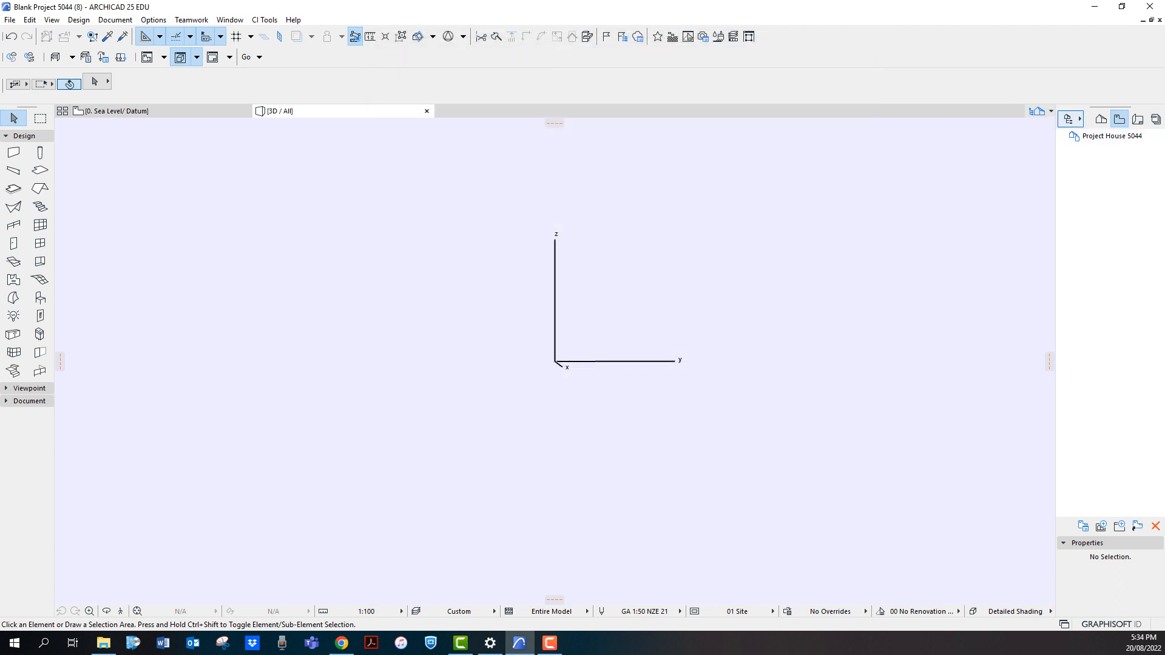
Use the Organizer to add the 0. Sea Level/ Datum story to the Project House 5044 view map
click(1071, 119)
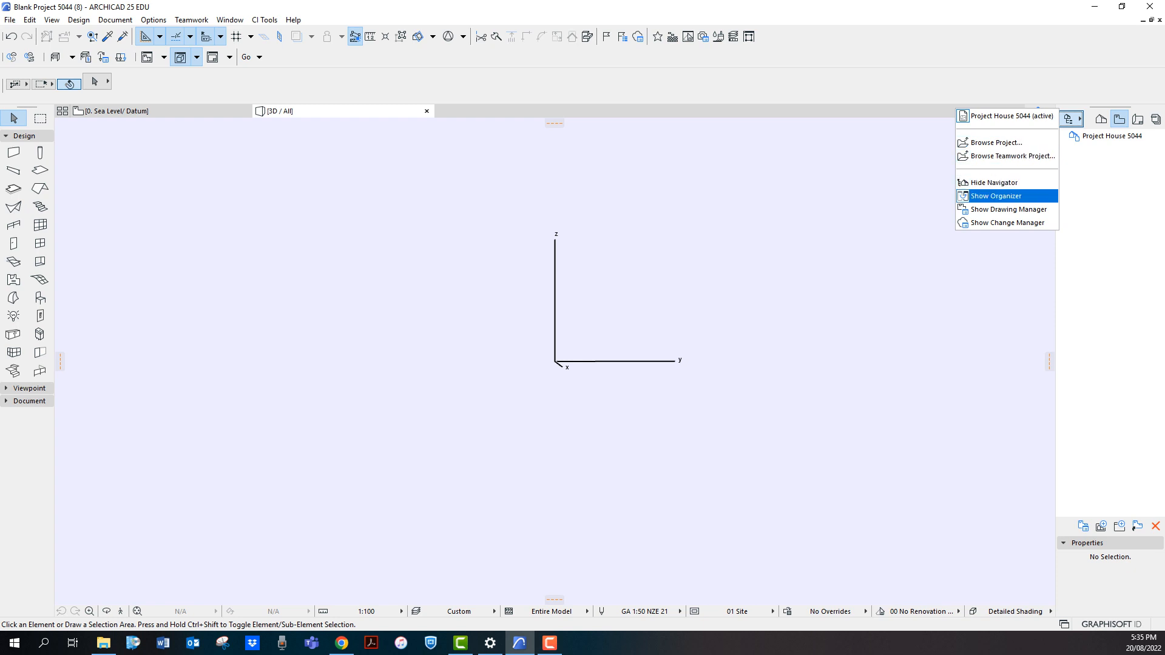
click(995, 196)
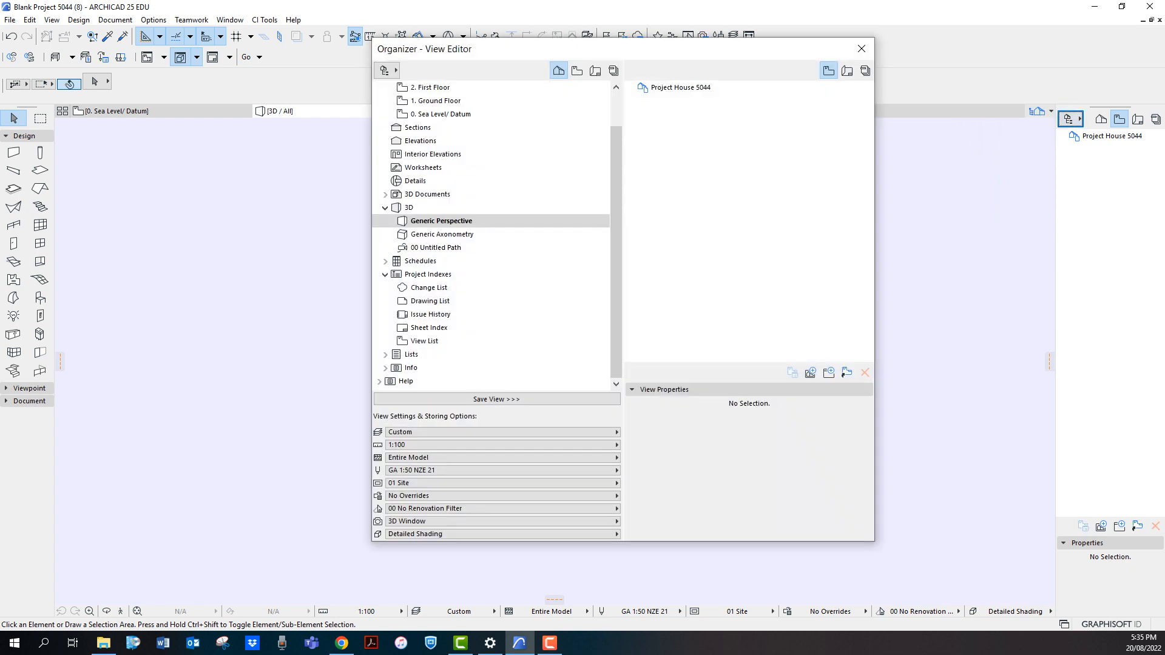
drag(617, 242, 617, 207)
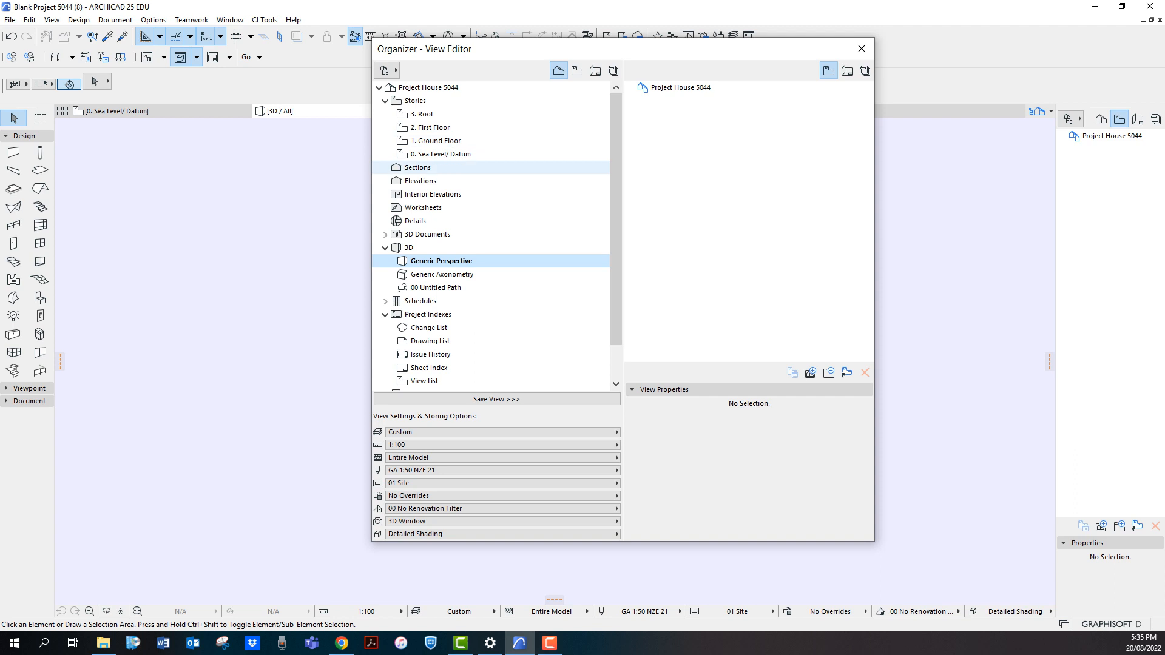
drag(441, 154, 667, 98)
click(632, 88)
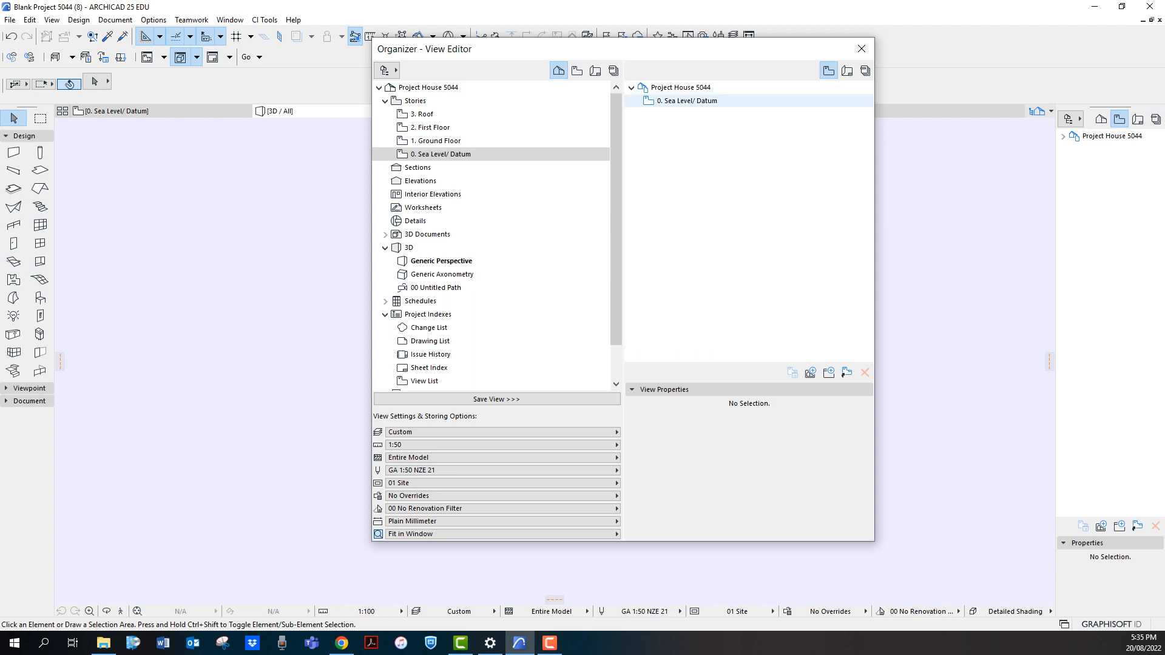
Set the Sea Level/ Datum view's layer combination to Plan Site and its model view options to 01 Site
click(687, 102)
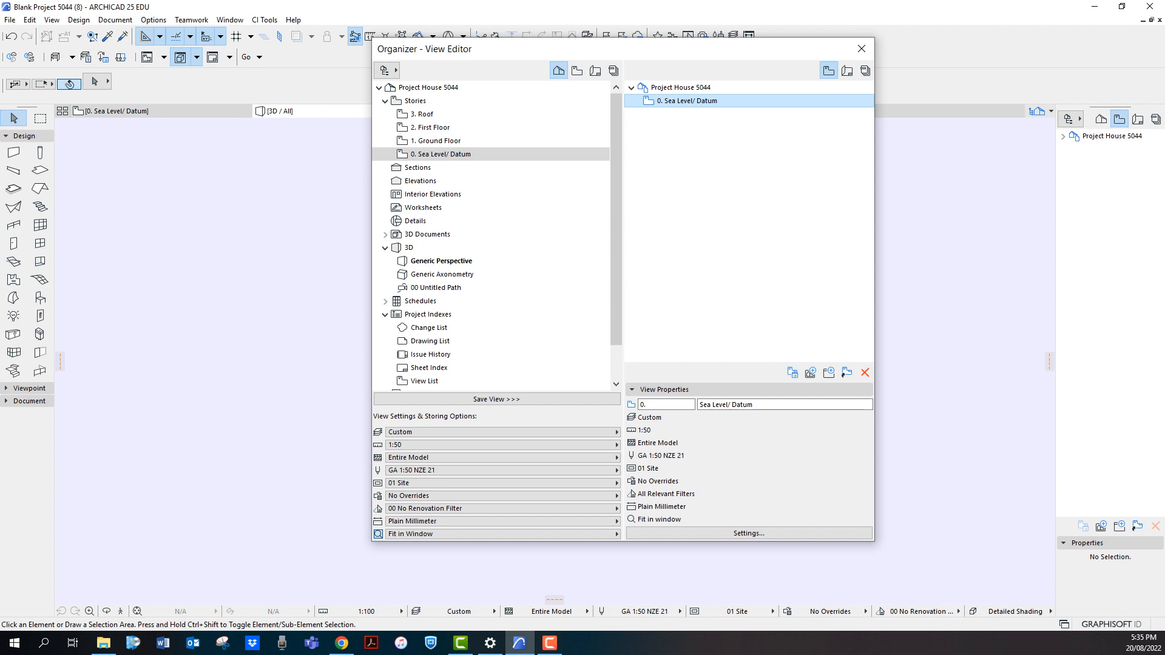
click(749, 534)
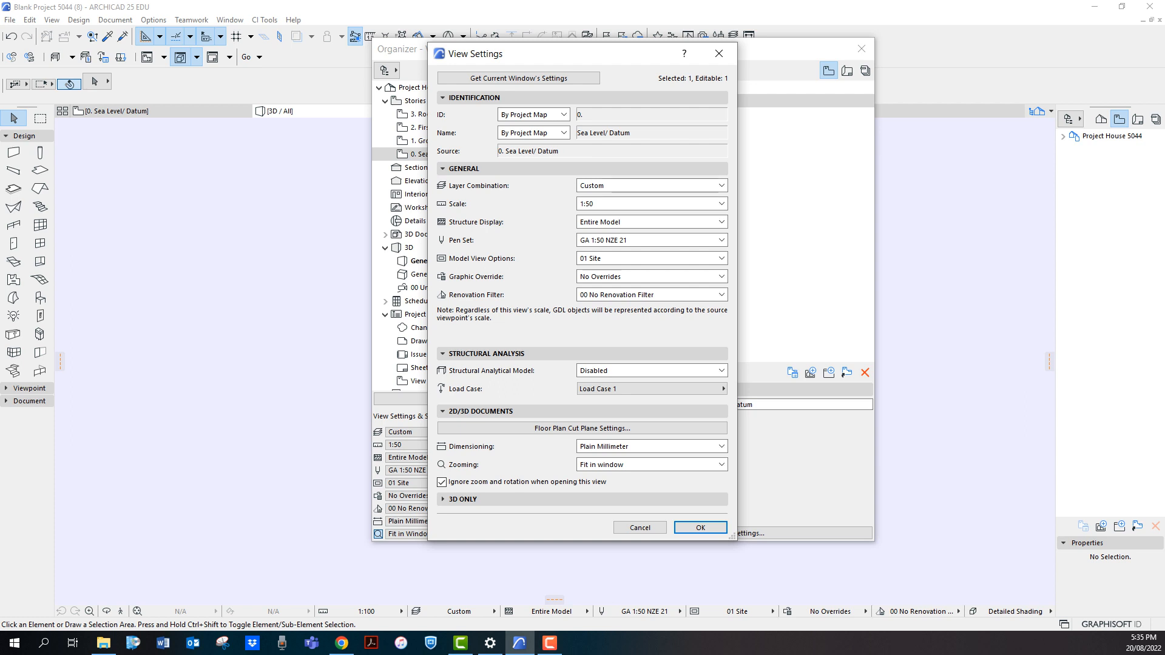
click(720, 185)
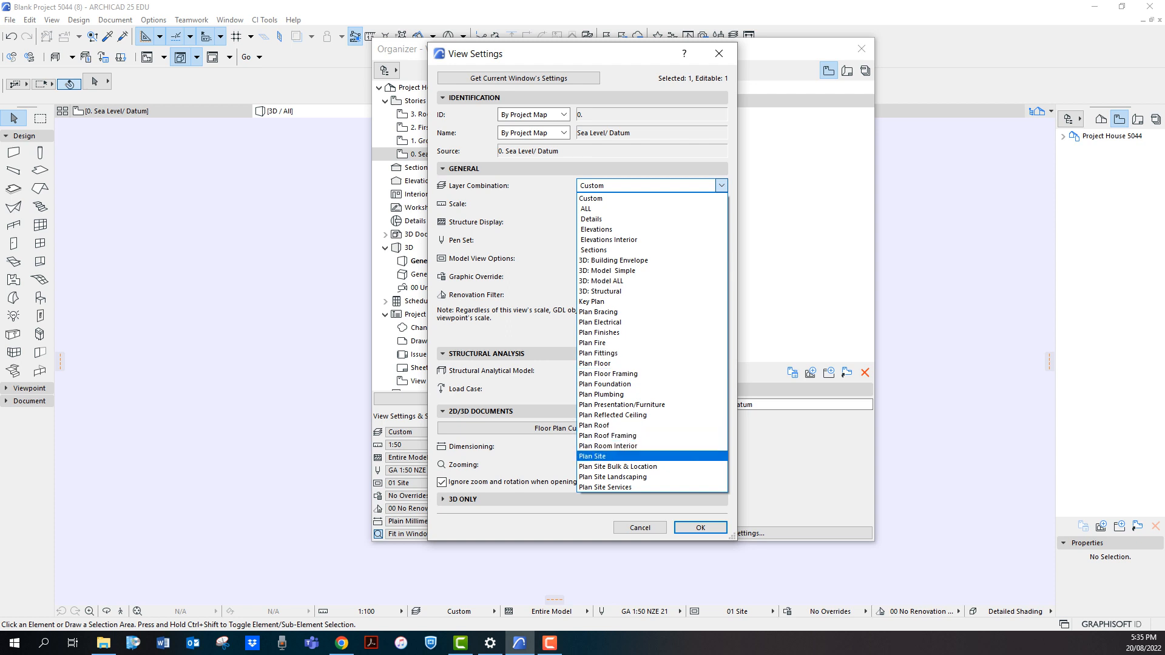
key(Return)
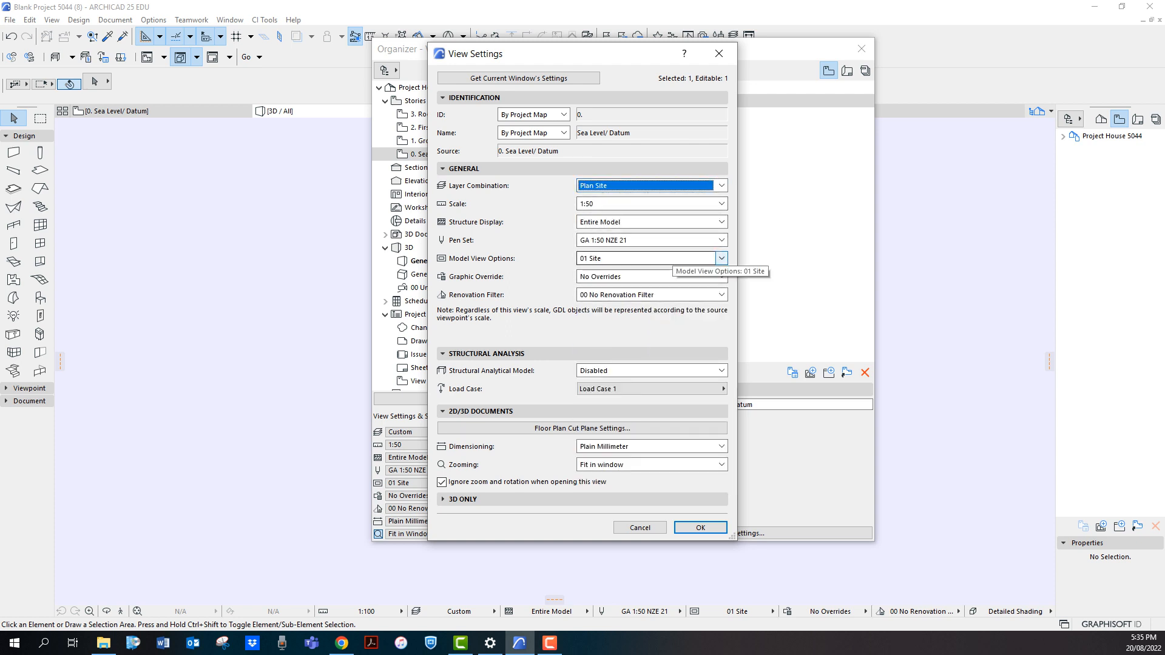
click(721, 259)
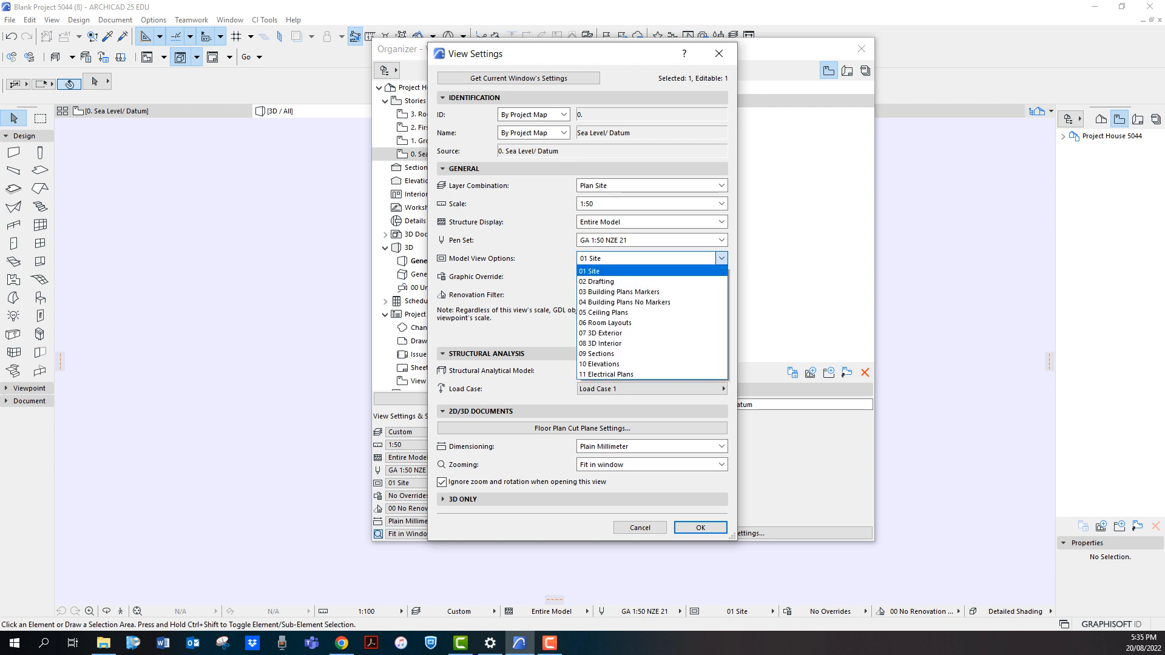
click(721, 258)
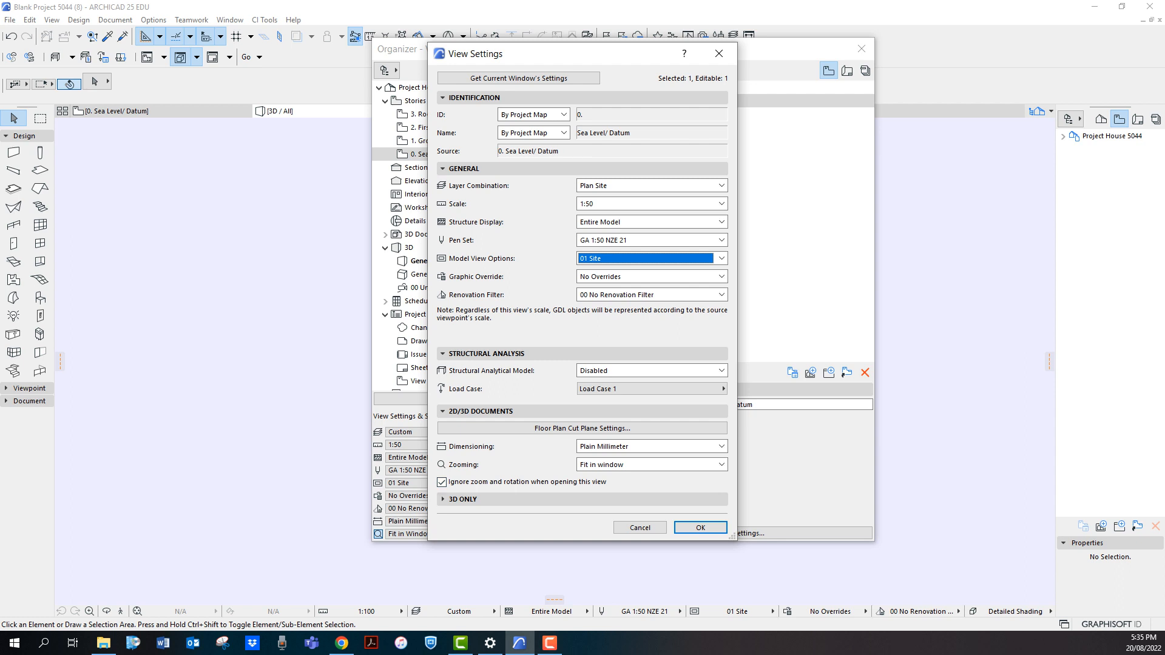
click(700, 527)
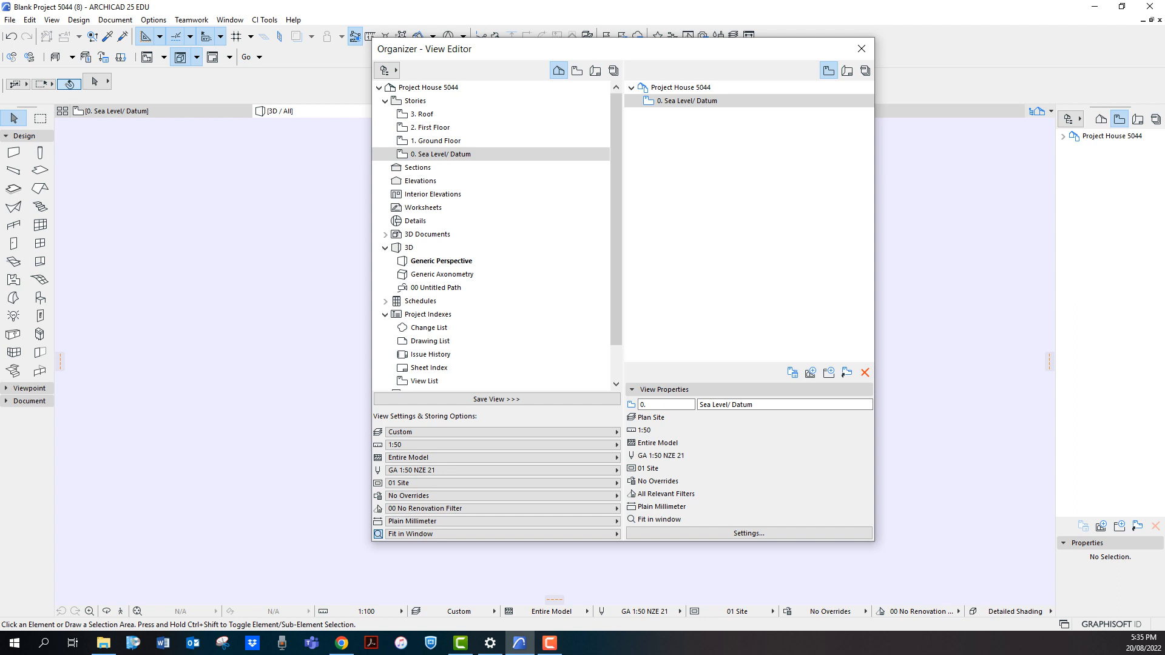
Close the Organizer and open the Sea Level/ Datum view from the view map
click(862, 48)
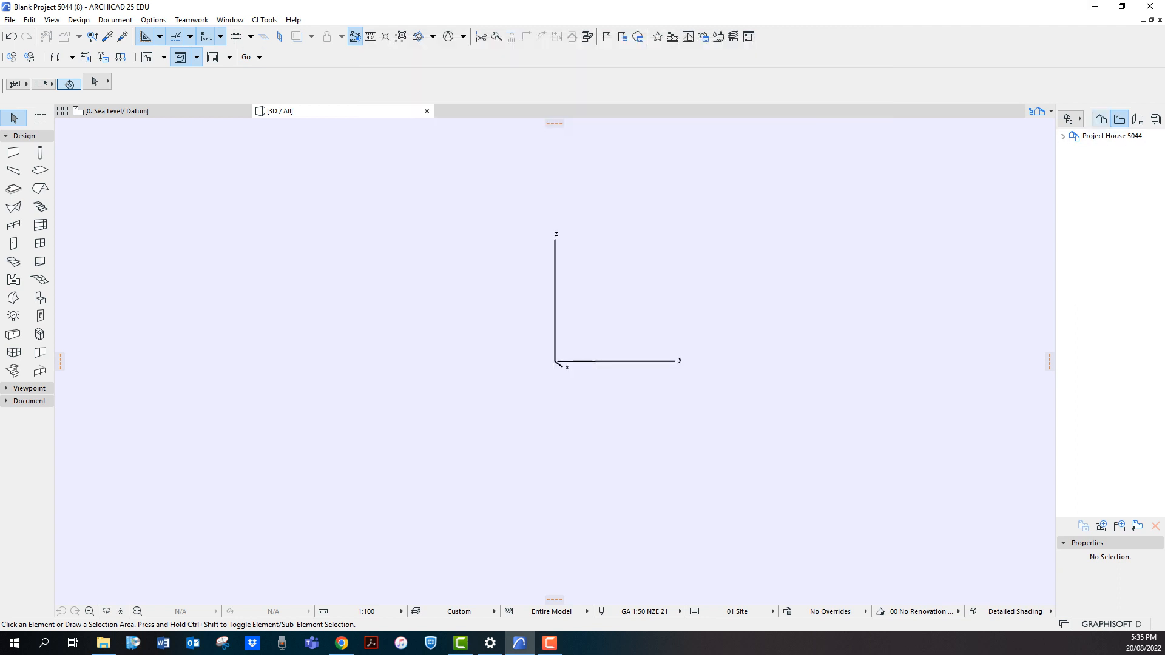
click(1063, 136)
double_click(1118, 150)
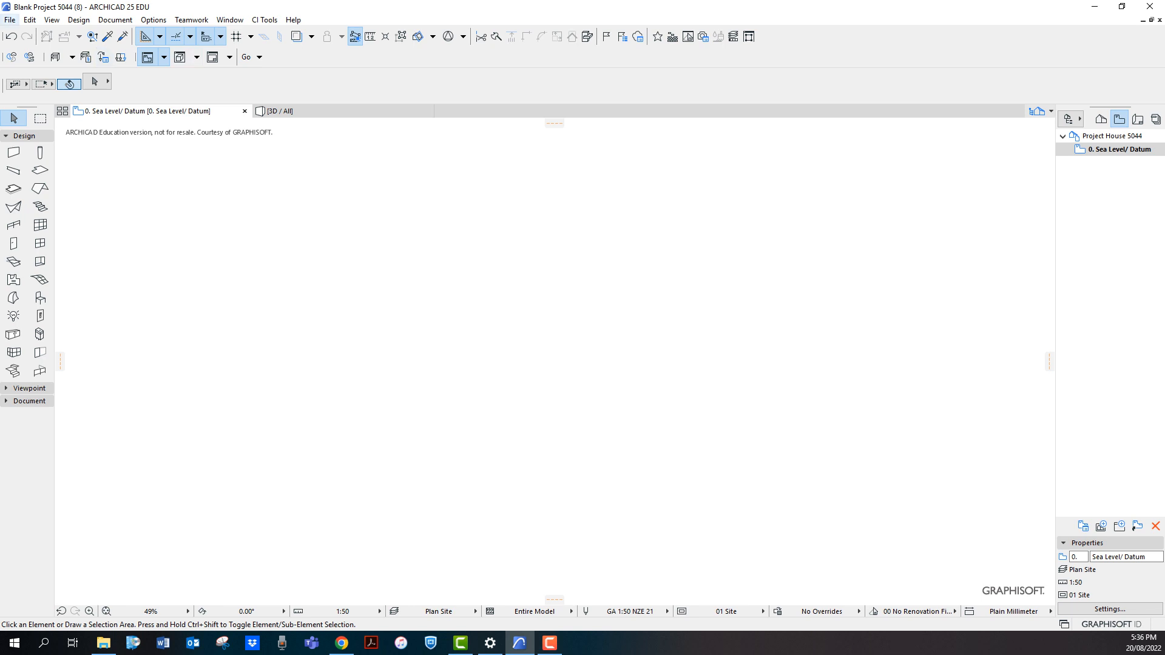
Start a merge from file and open the DWG file Type_C_ Site for Importing from the Desktop
click(10, 20)
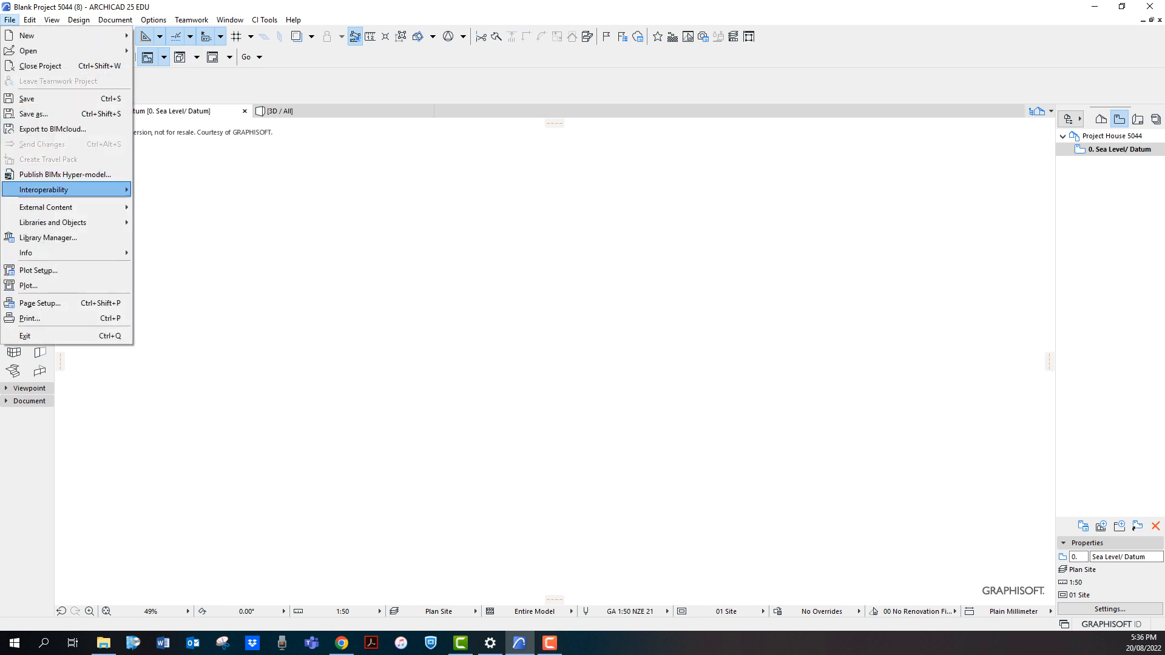
mouse_move(61, 190)
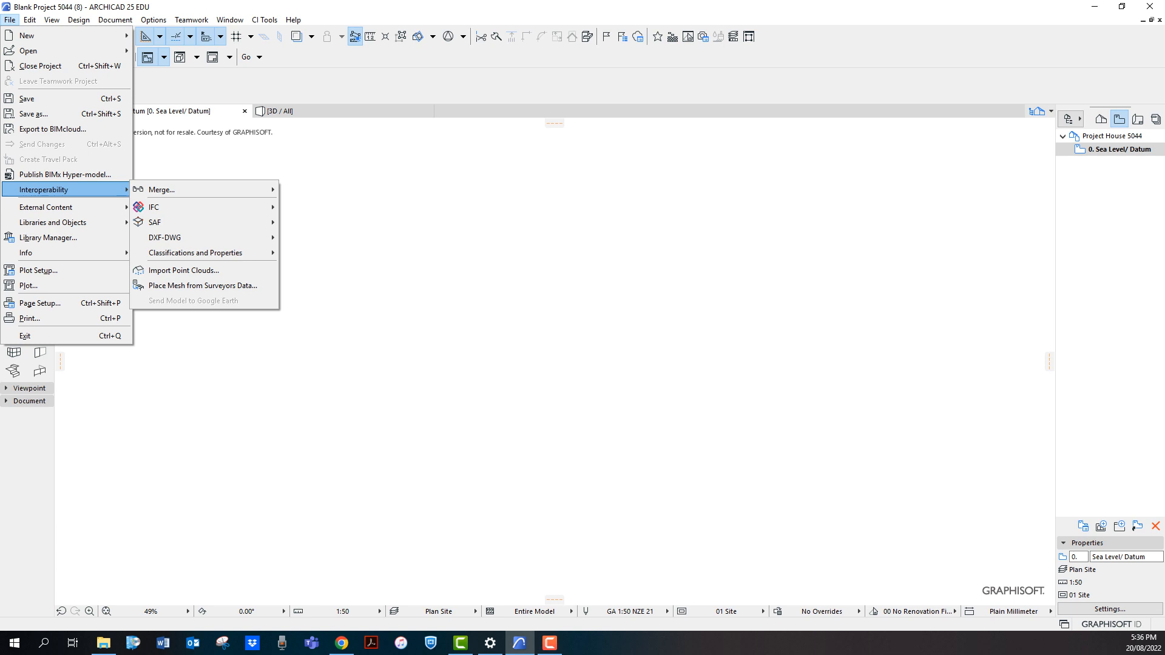
mouse_move(182, 189)
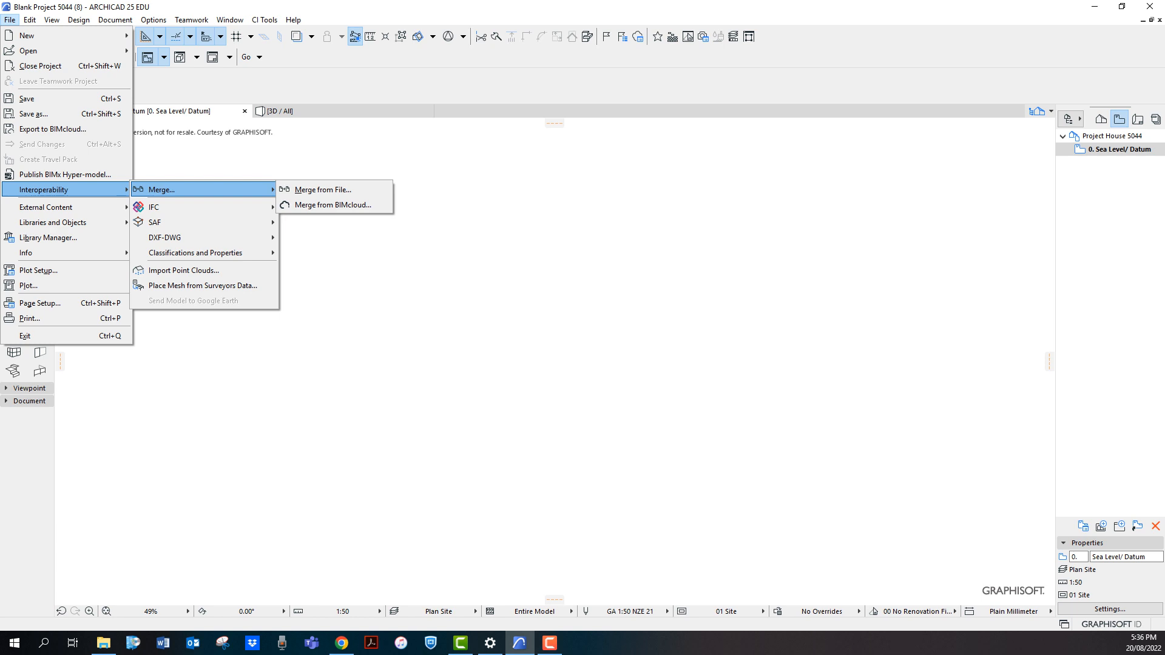
click(323, 190)
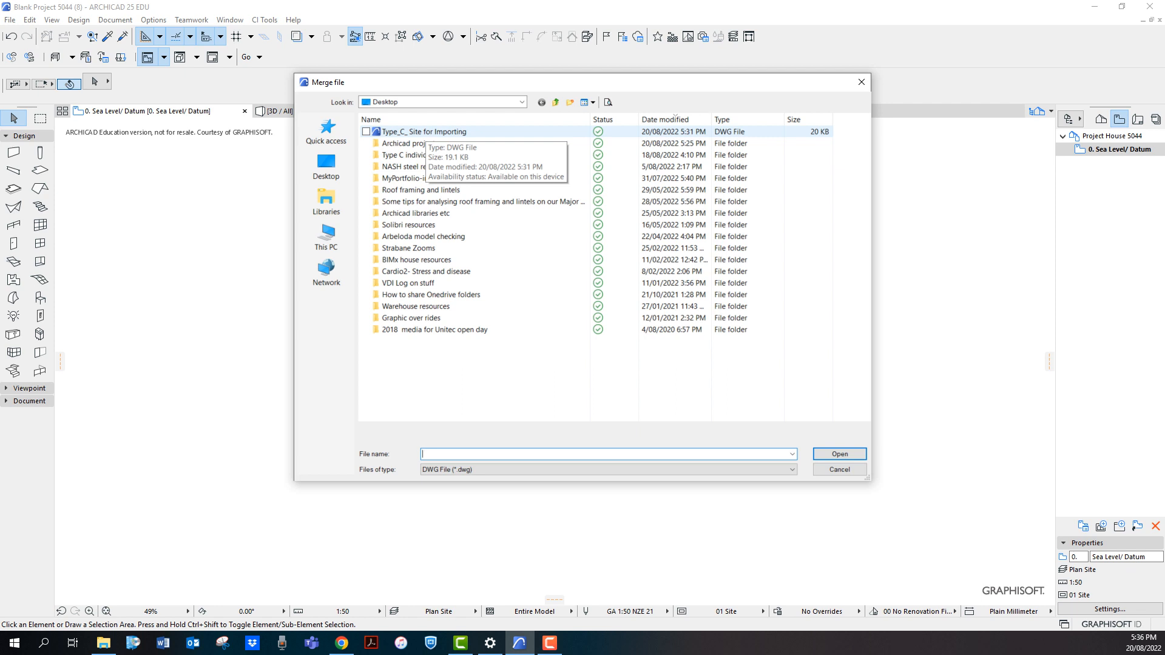
click(432, 133)
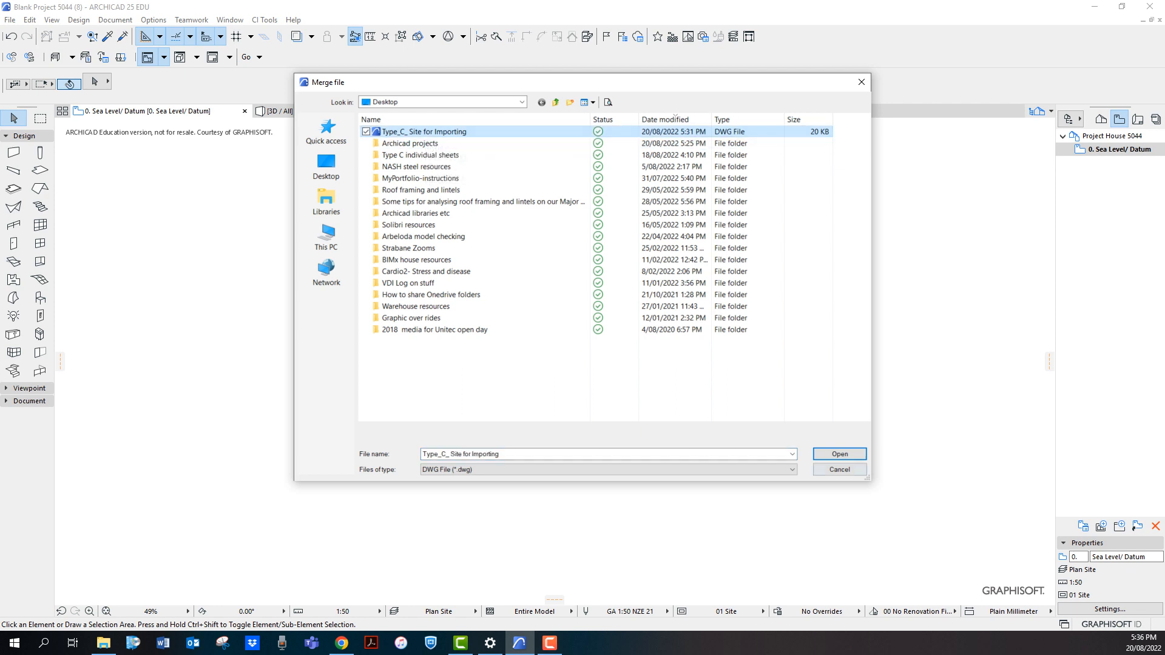
click(840, 454)
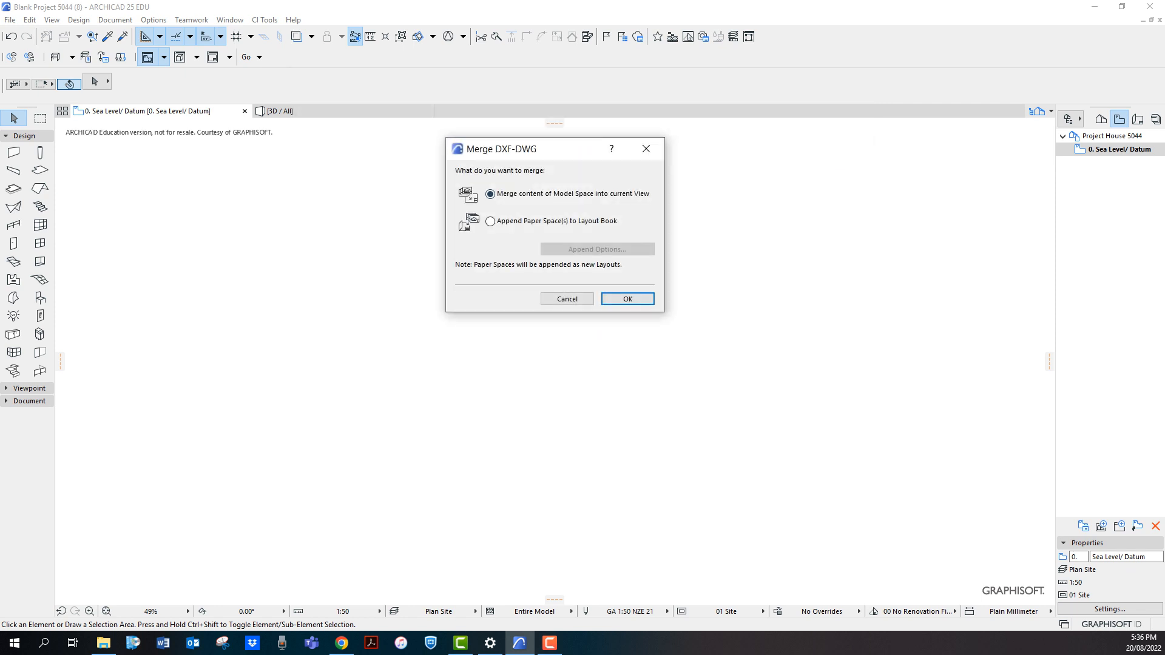
Merge the DWG's model space into the current view with the default settings, placing it on the plan with all layers and skipping missing references
key(Return)
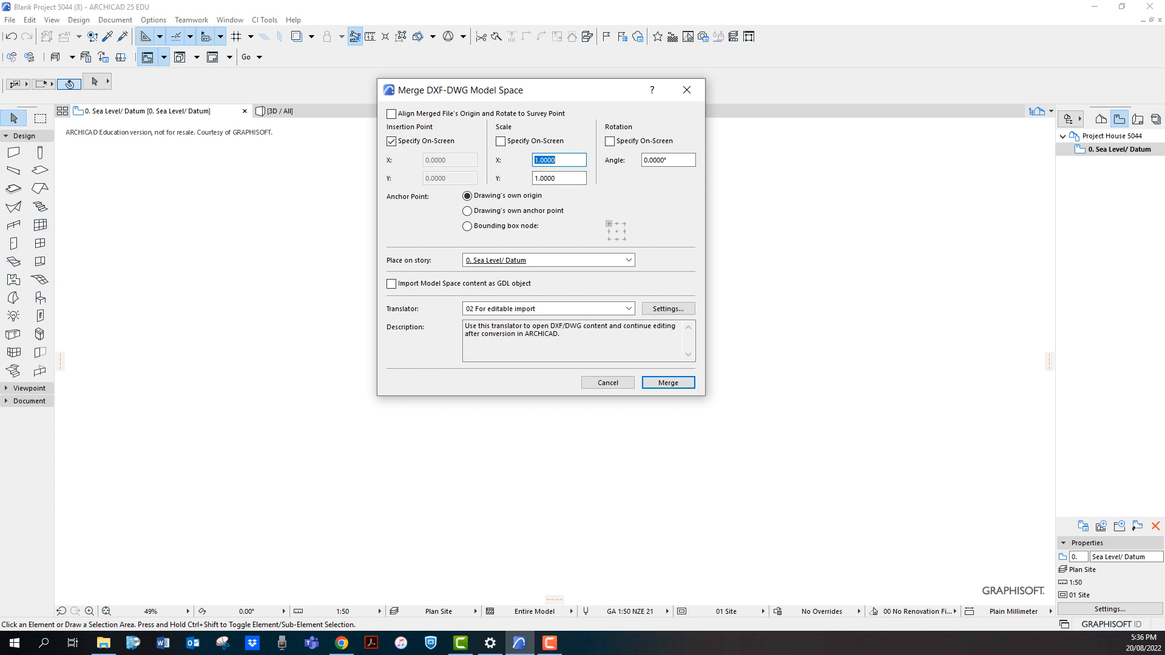
key(Return)
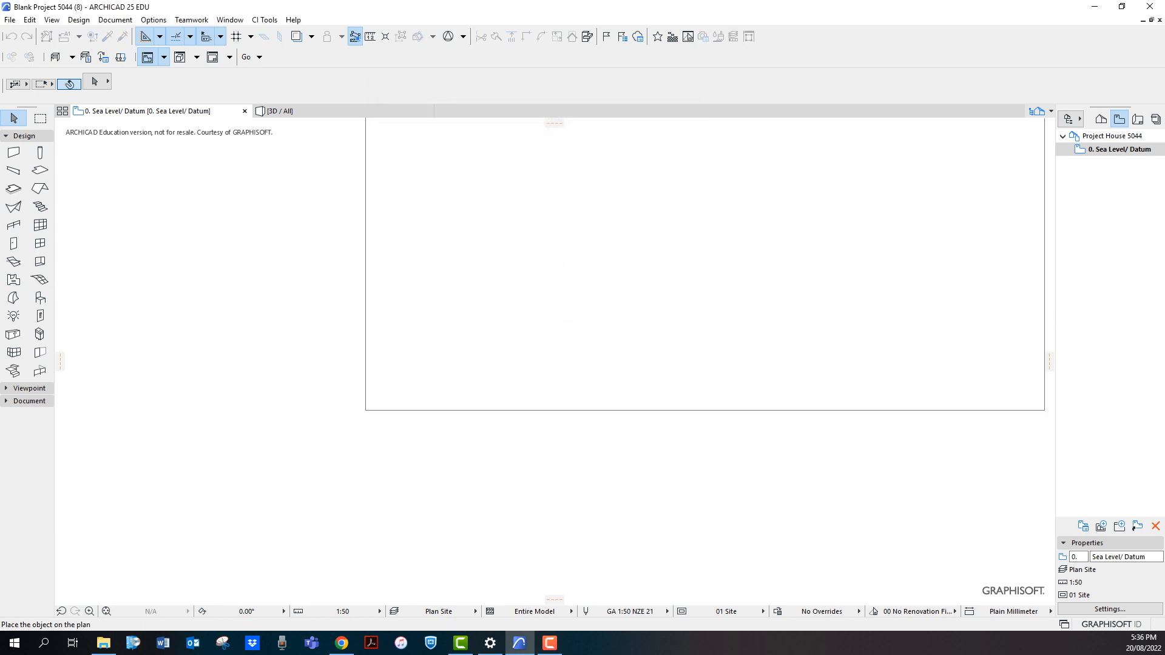
click(307, 455)
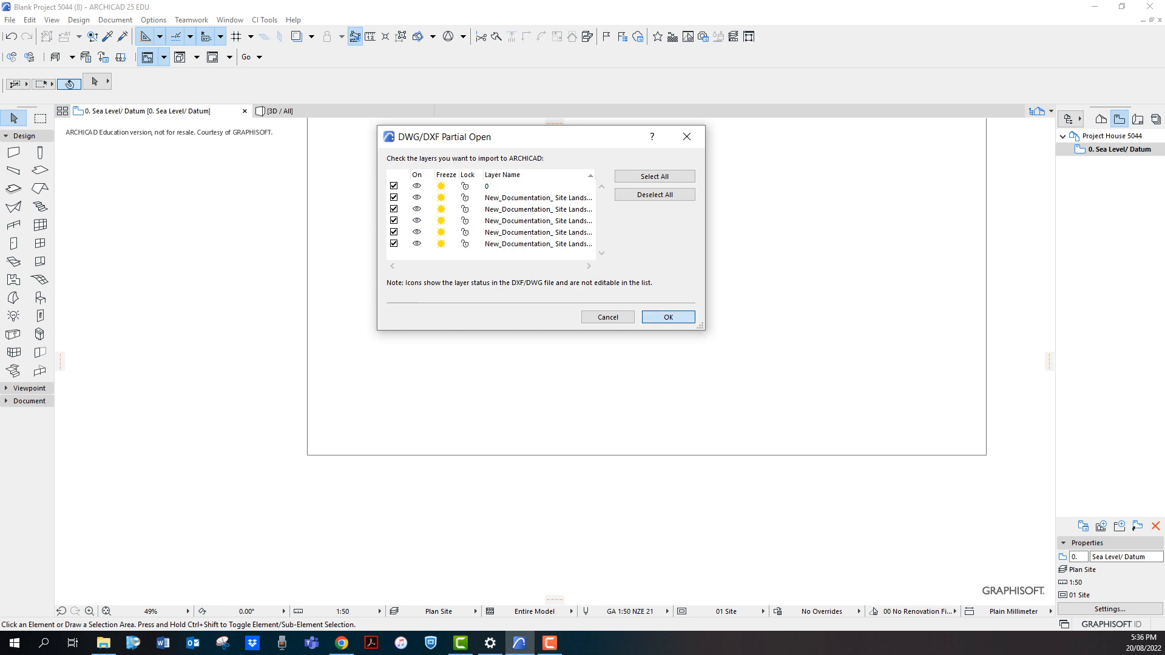
key(Return)
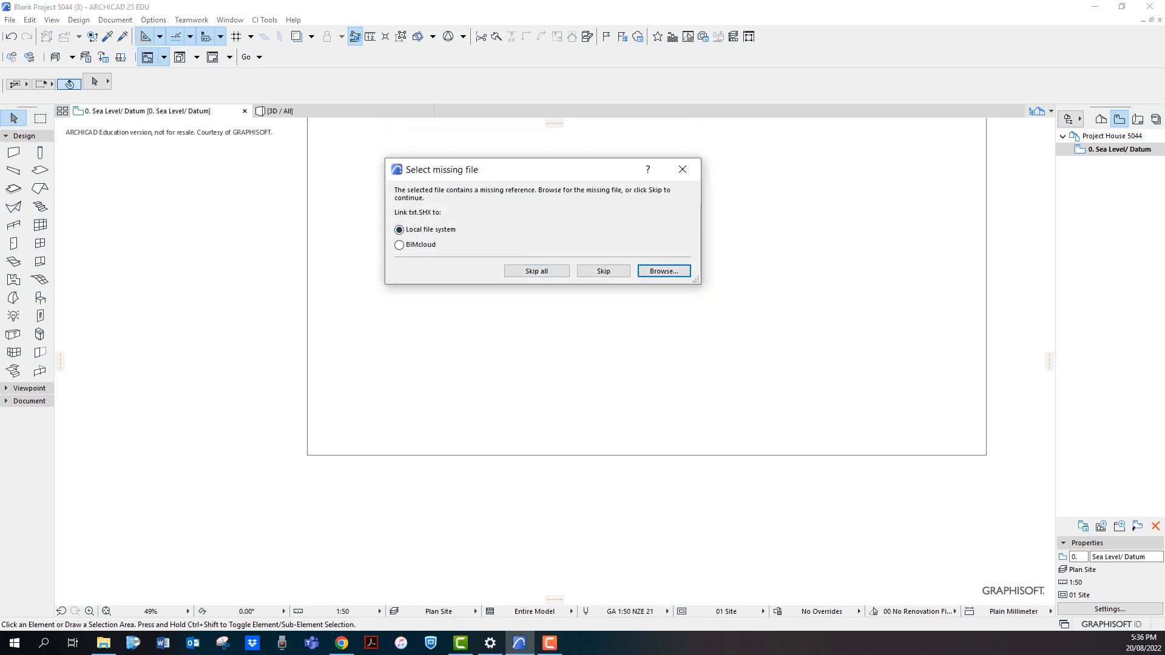
click(536, 271)
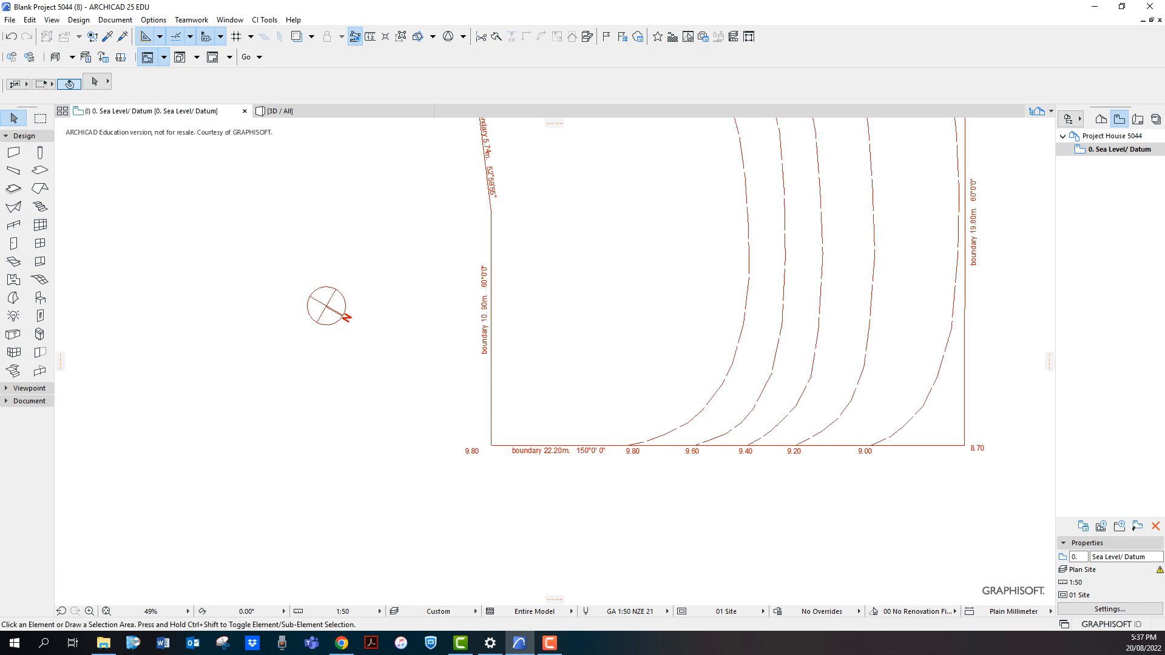
Fit the imported site plan in view and measure from the corner where the 10.90 m and 22.20 m boundaries meet to check its scale
scroll(556, 336, down, 3)
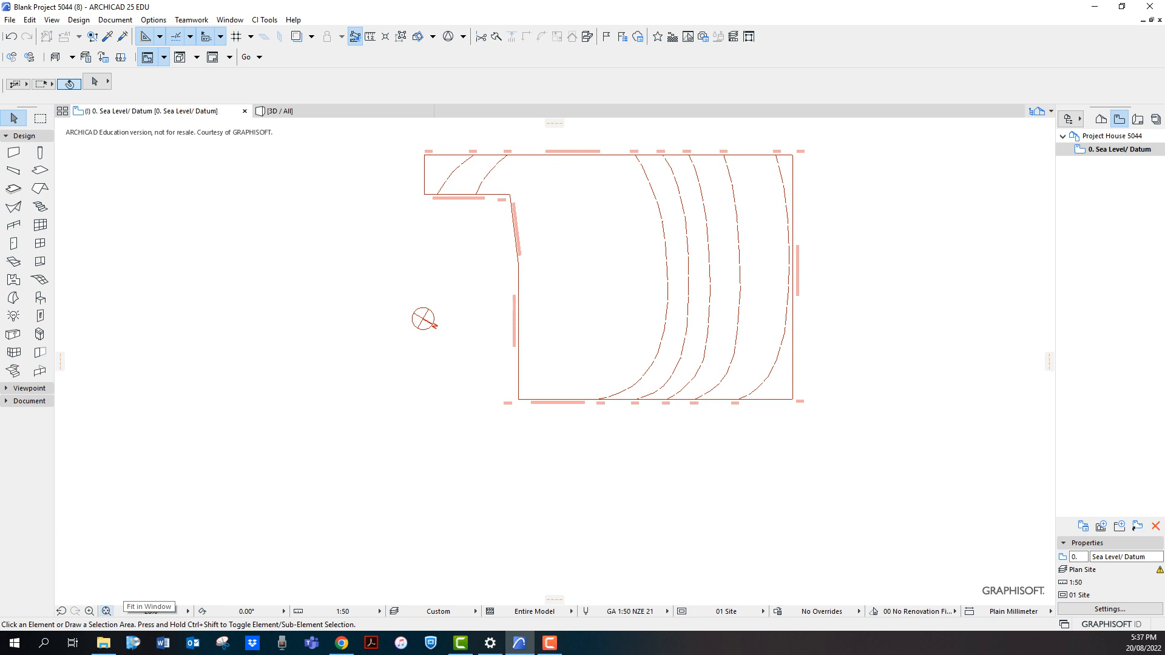
click(106, 612)
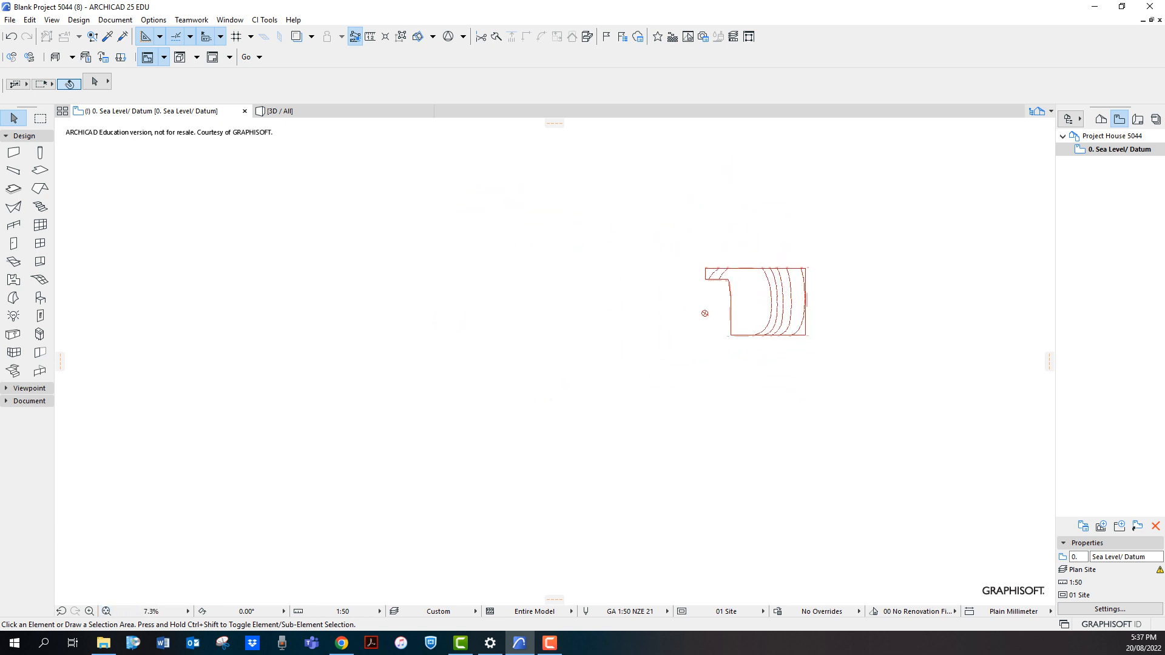
scroll(816, 343, down, 3)
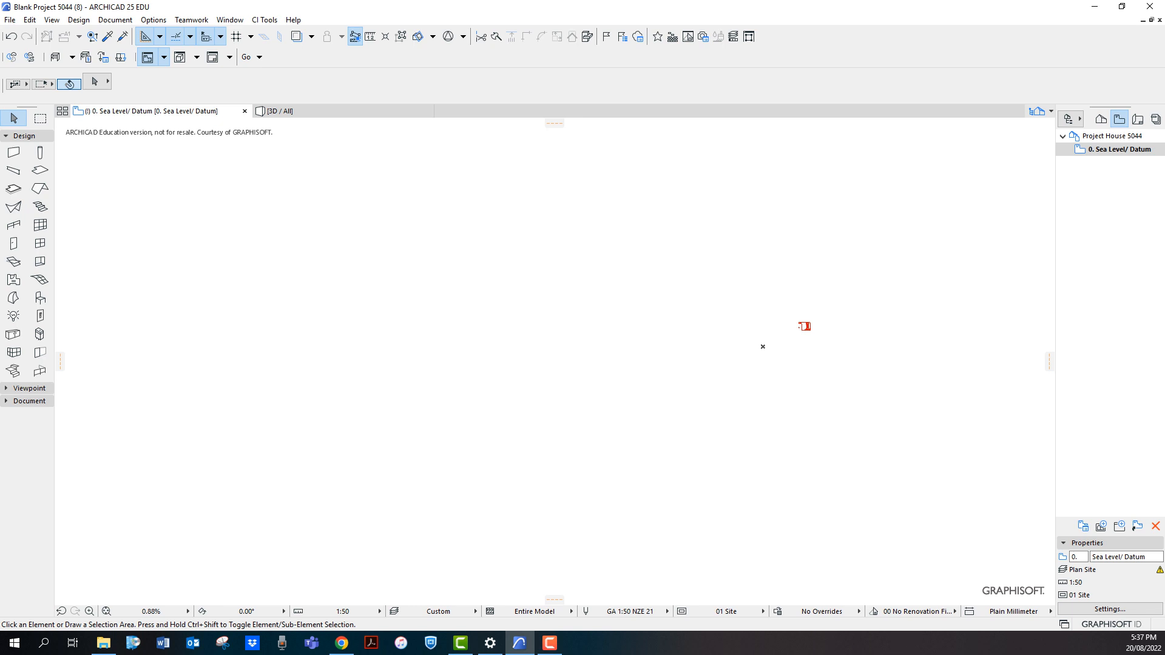
click(106, 611)
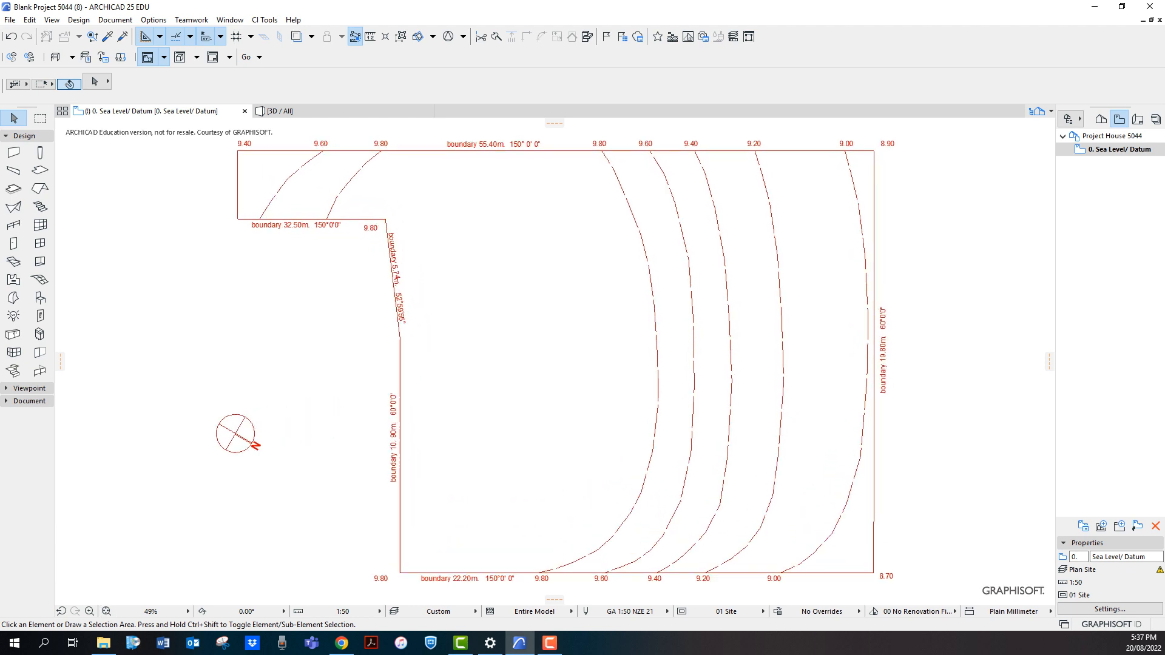
middle_drag(555, 364, 508, 361)
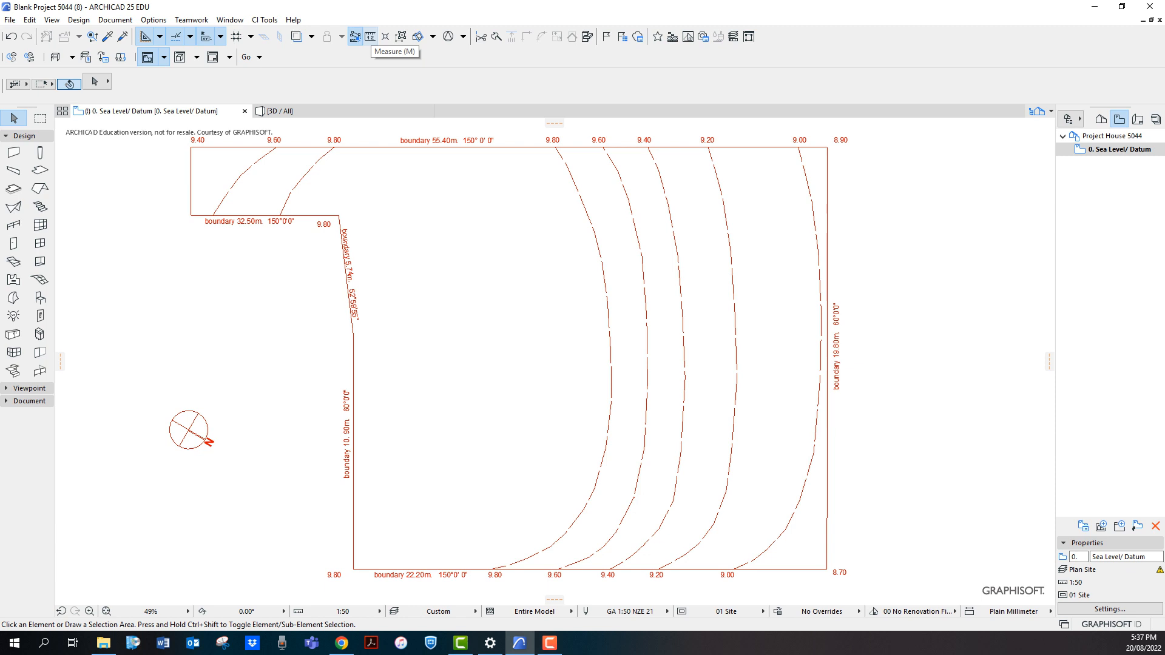
click(356, 36)
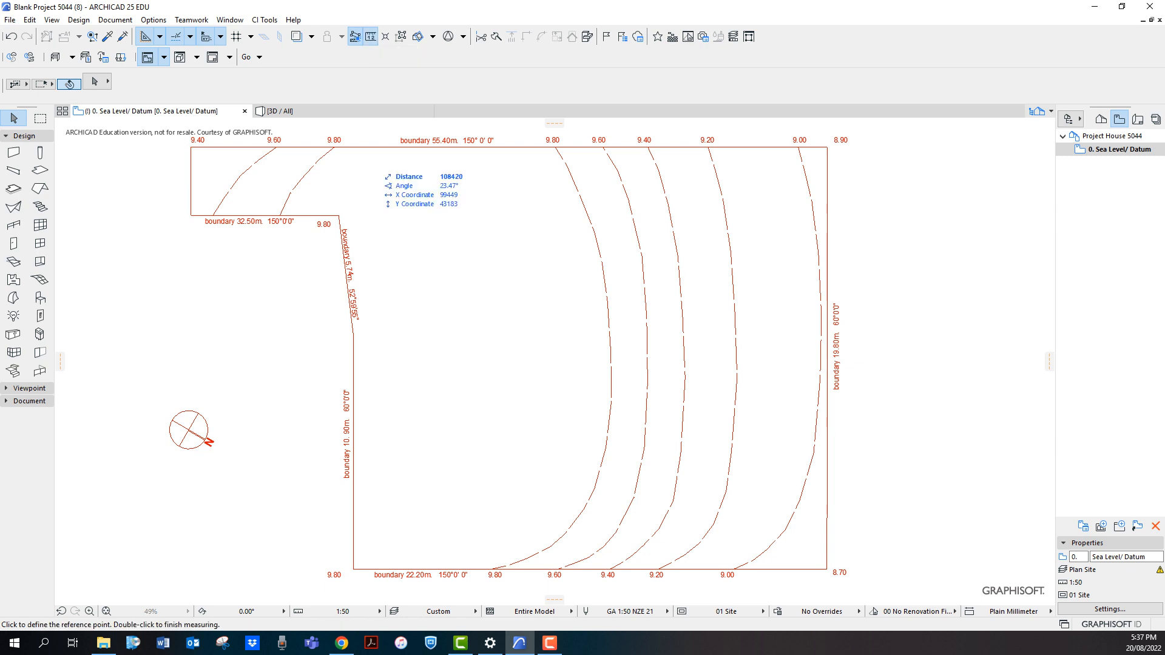
click(353, 569)
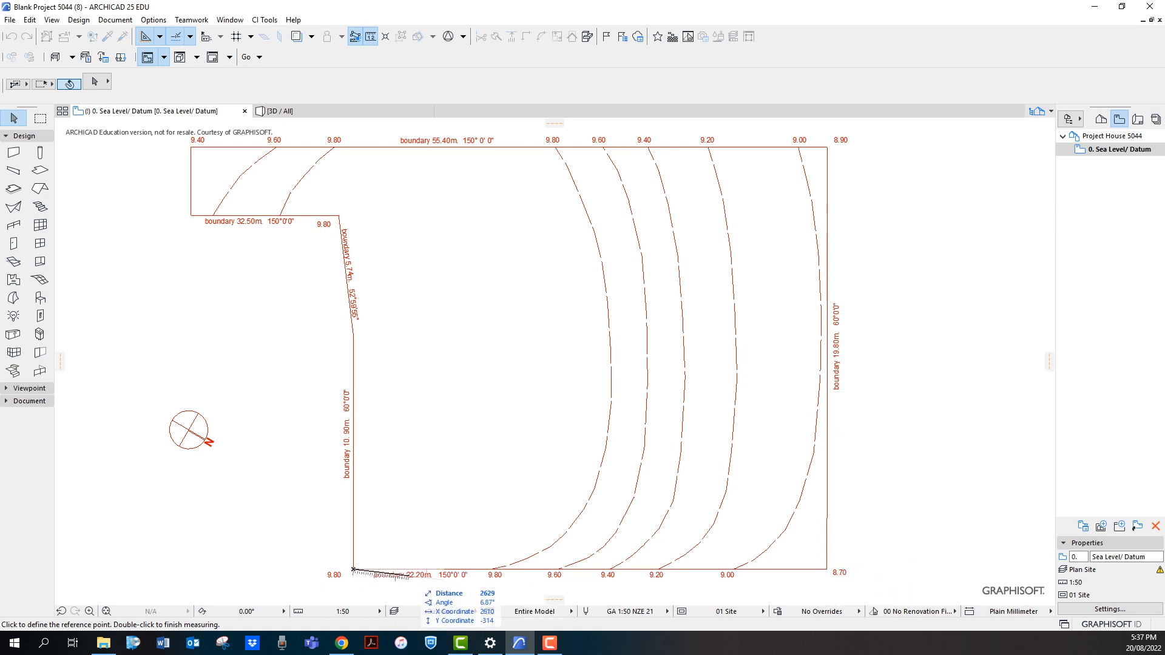
key(Escape)
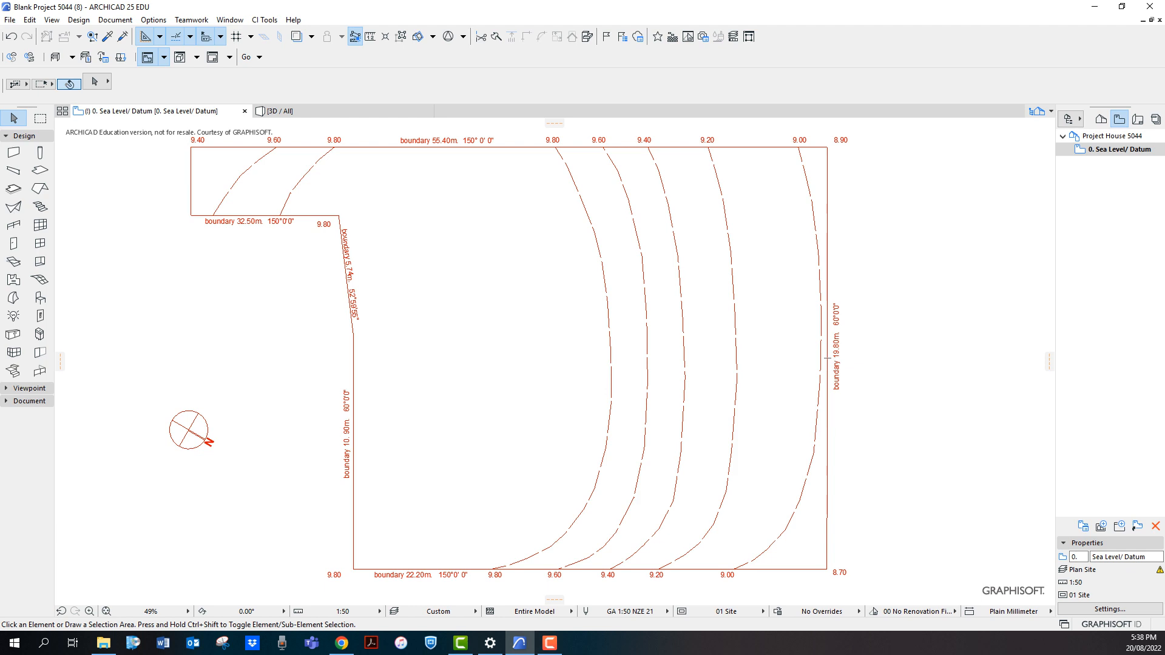
scroll(922, 359, down, 1)
scroll(922, 358, up, 1)
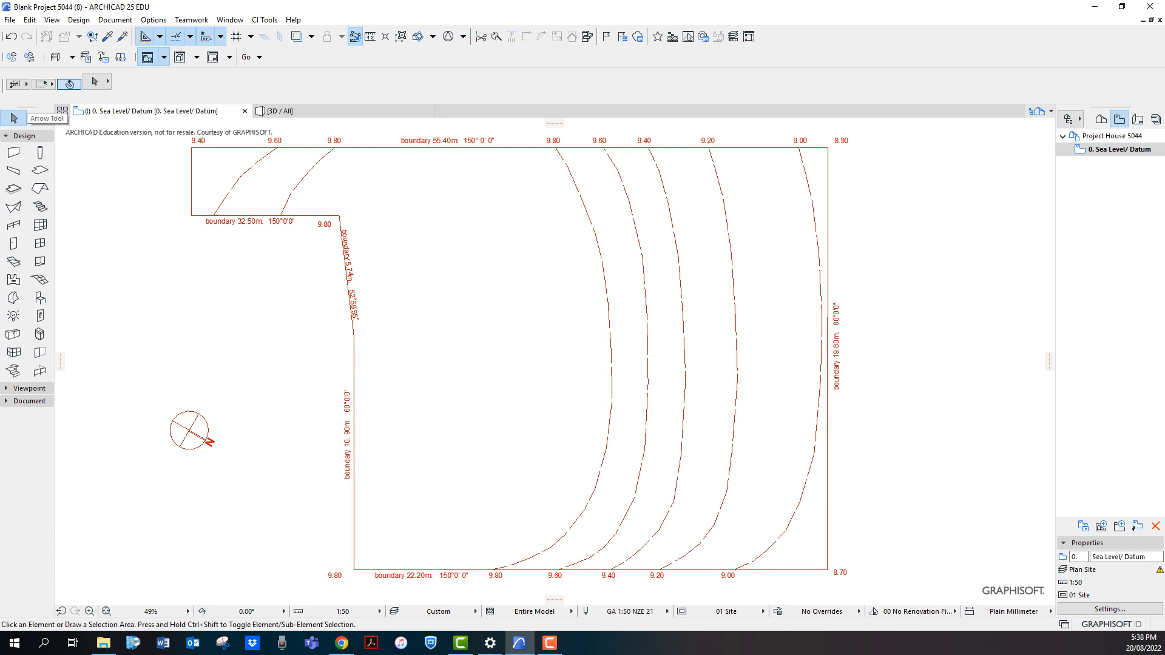
Select all the imported site plan elements and move both the texts and the lines to the Des: Site Boundaries layer
click(29, 19)
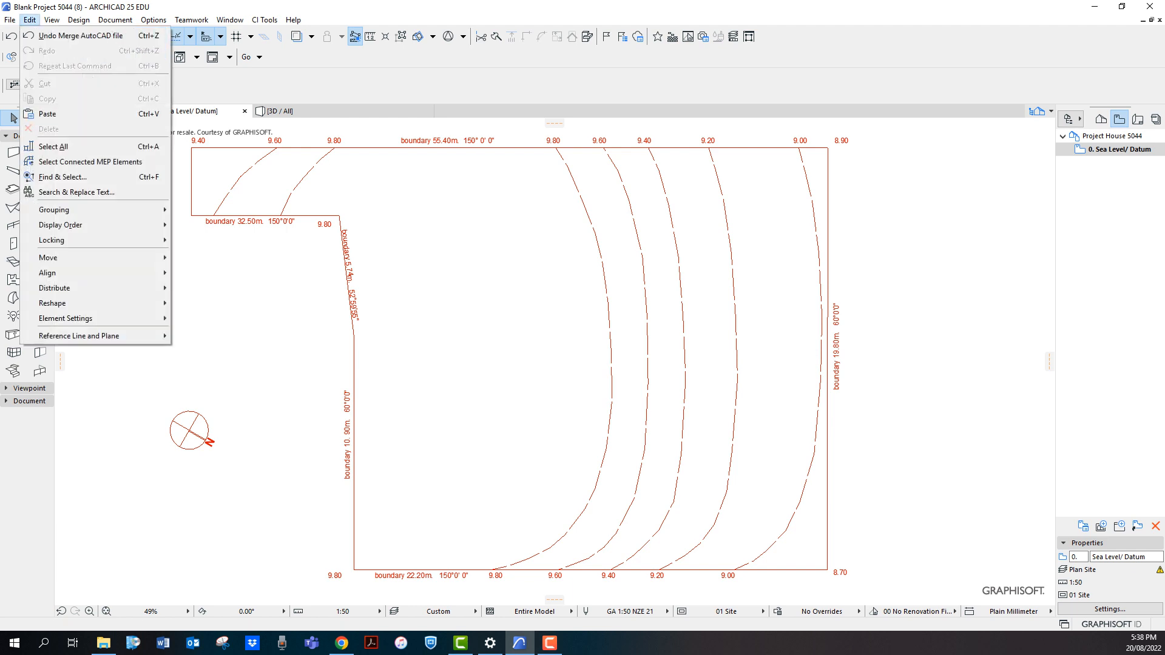
click(54, 146)
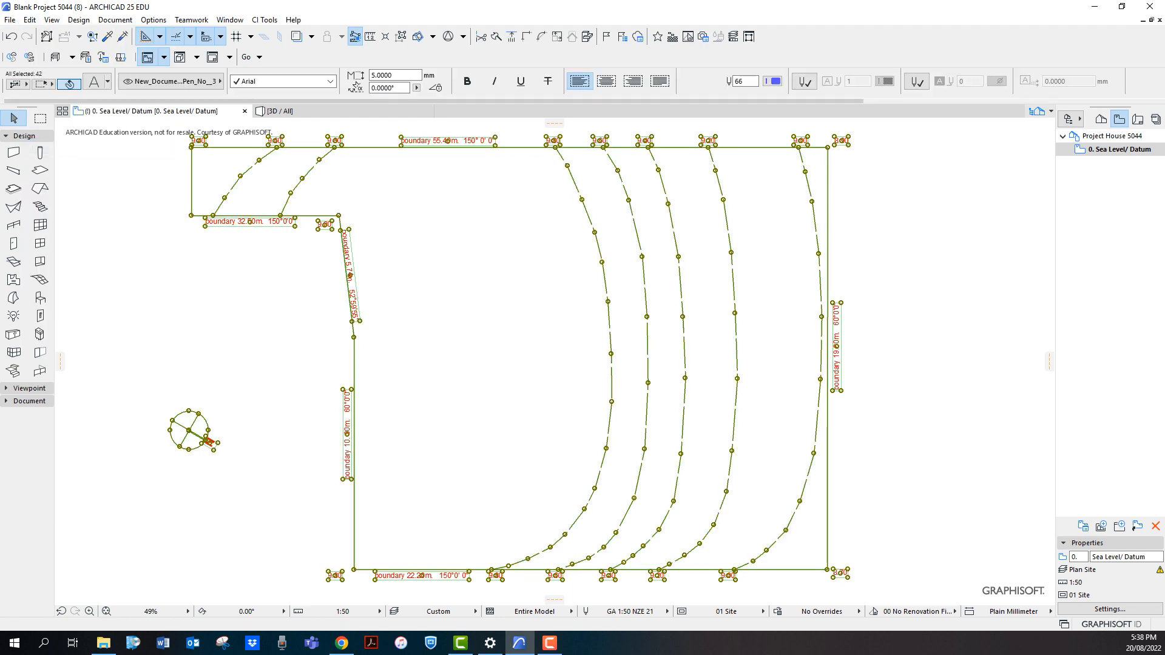
click(170, 81)
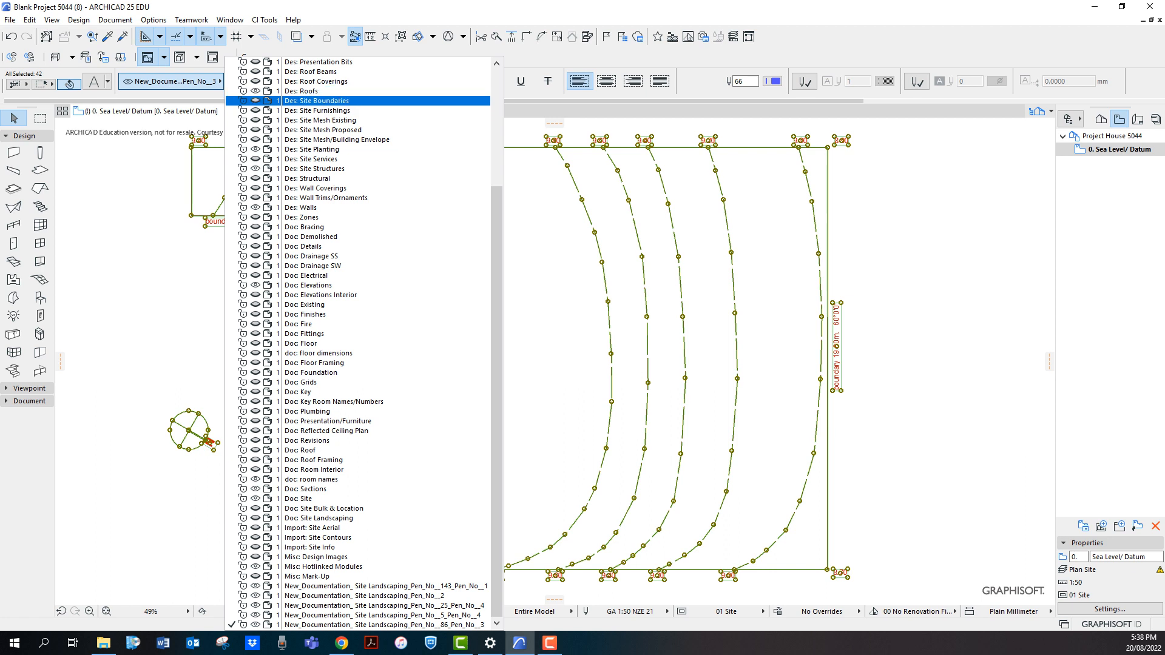
click(316, 101)
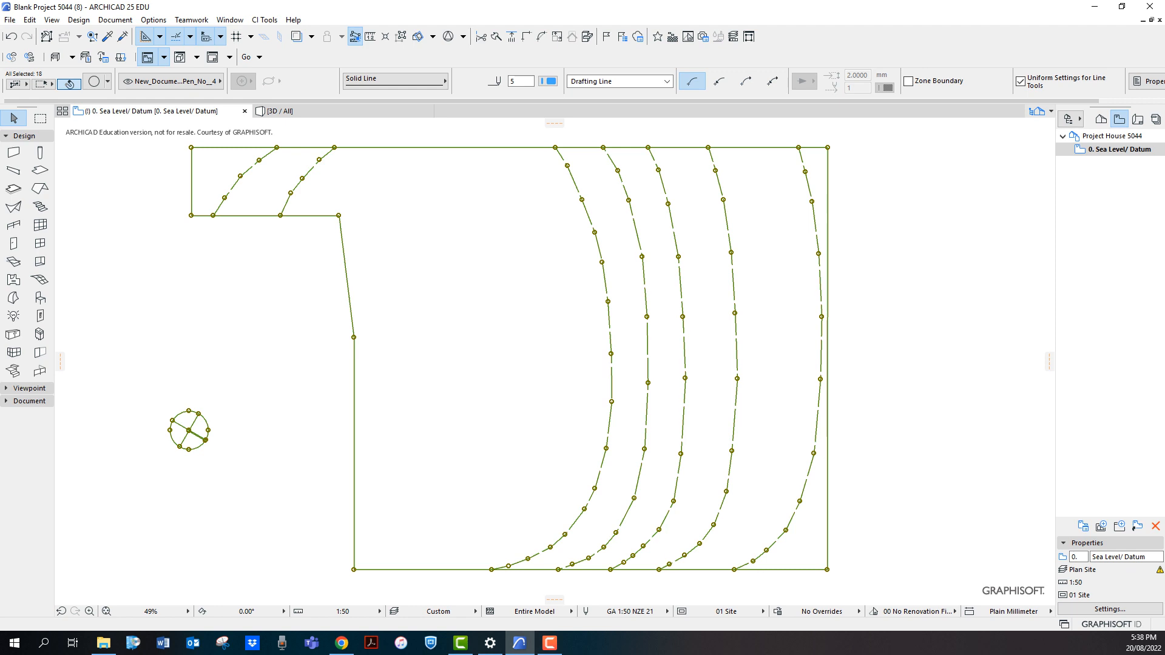
click(171, 82)
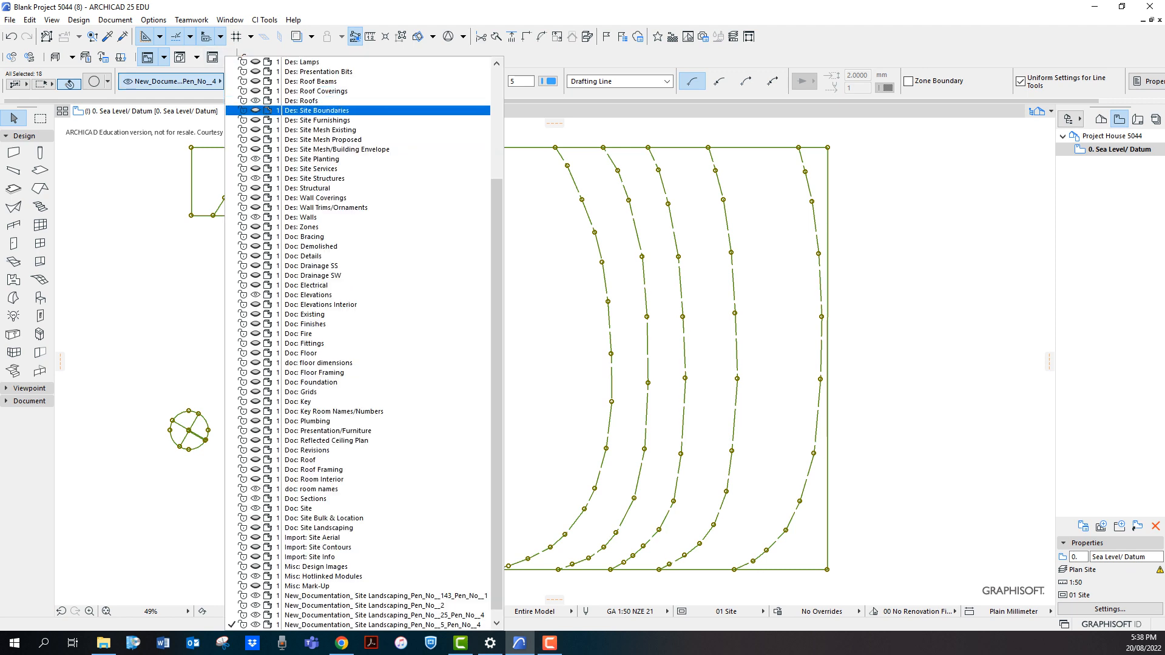
click(315, 110)
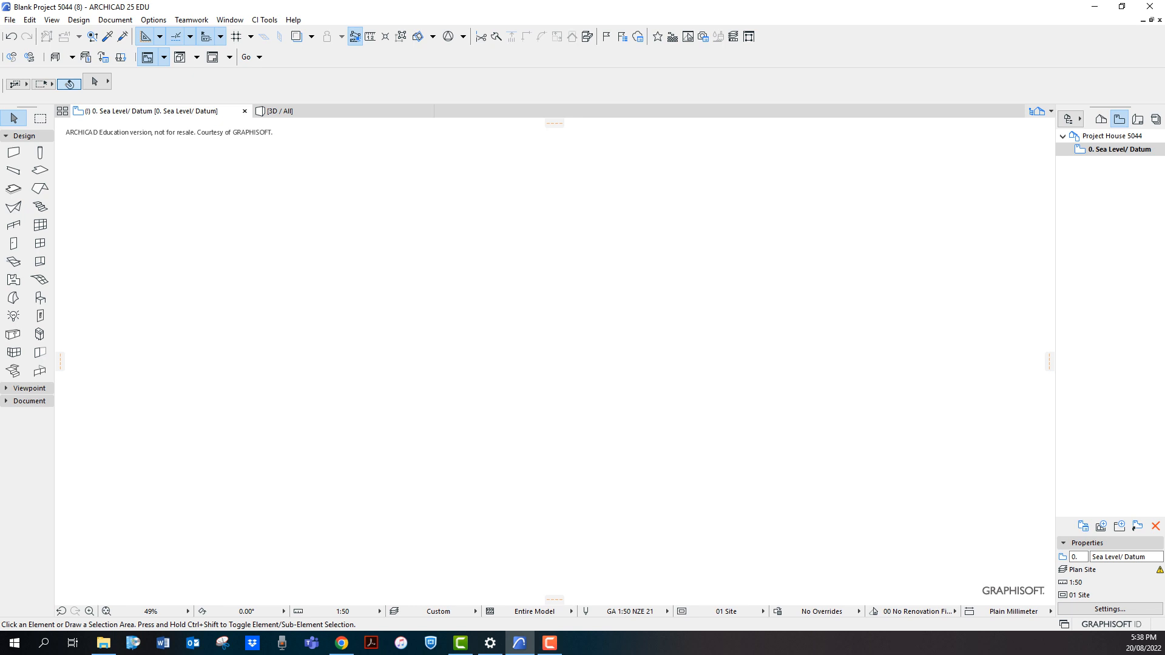
Make the Des: Site Boundaries and Des: Site Mesh Existing layers visible in the layer settings
key(ctrl+l)
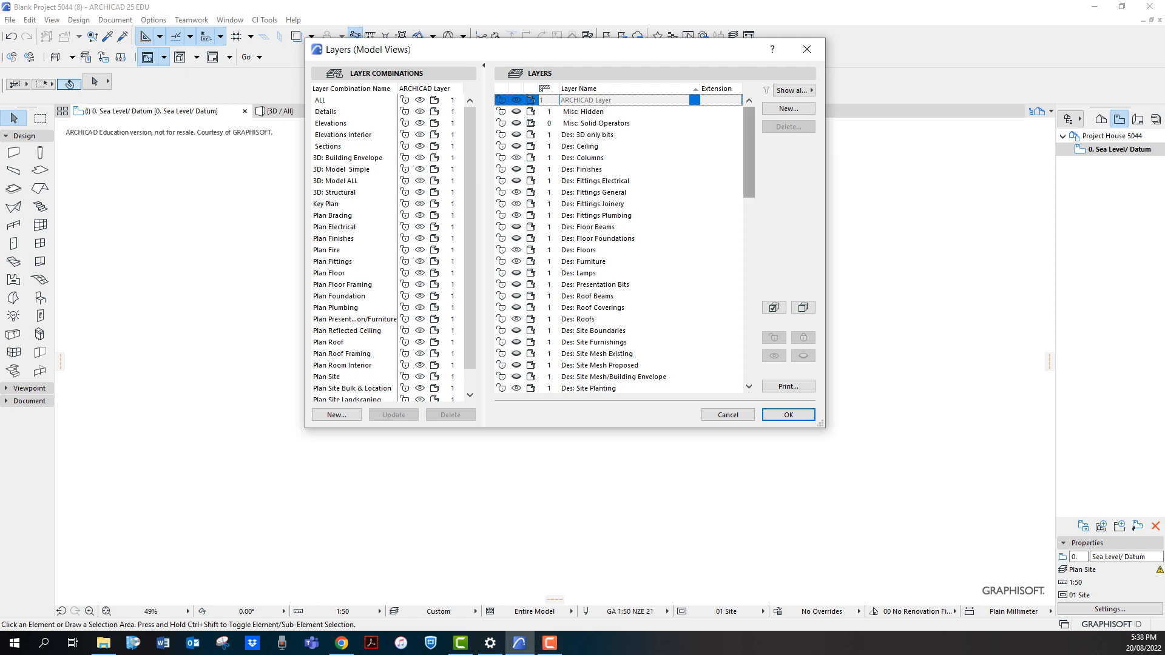
drag(749, 149, 749, 156)
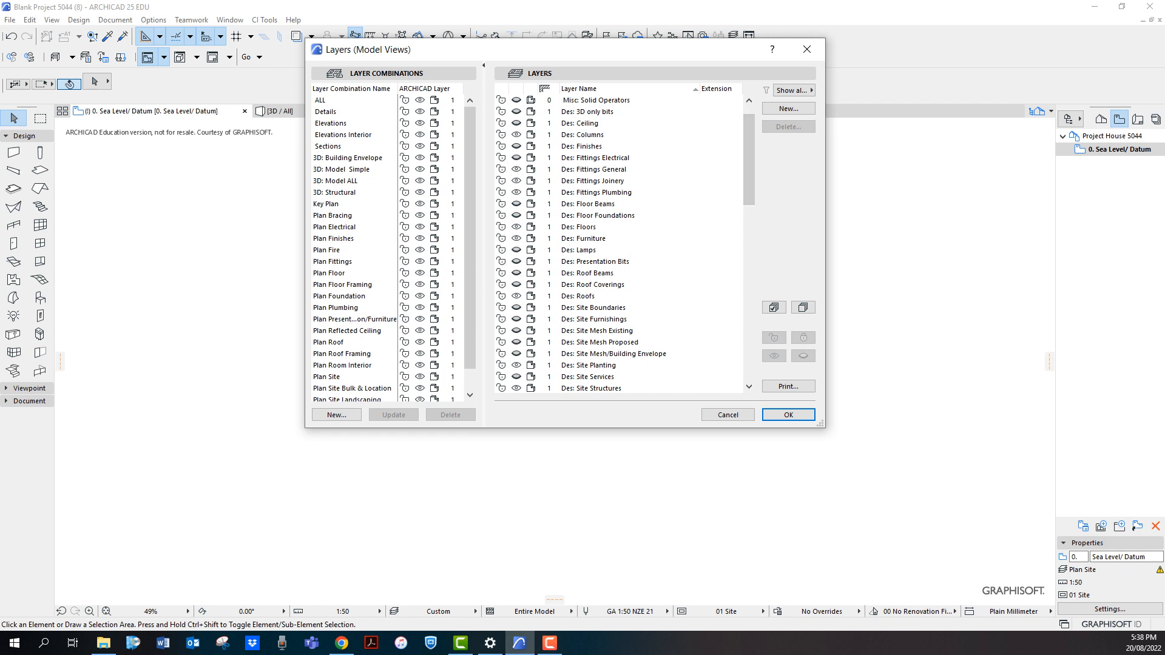
click(516, 308)
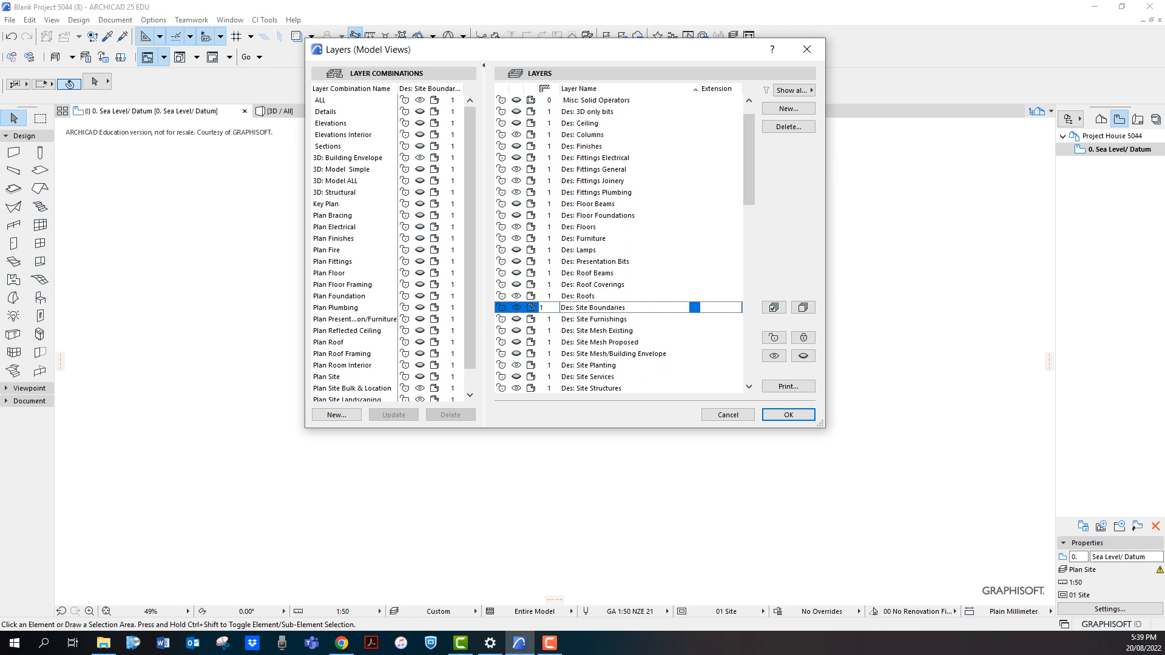
click(516, 331)
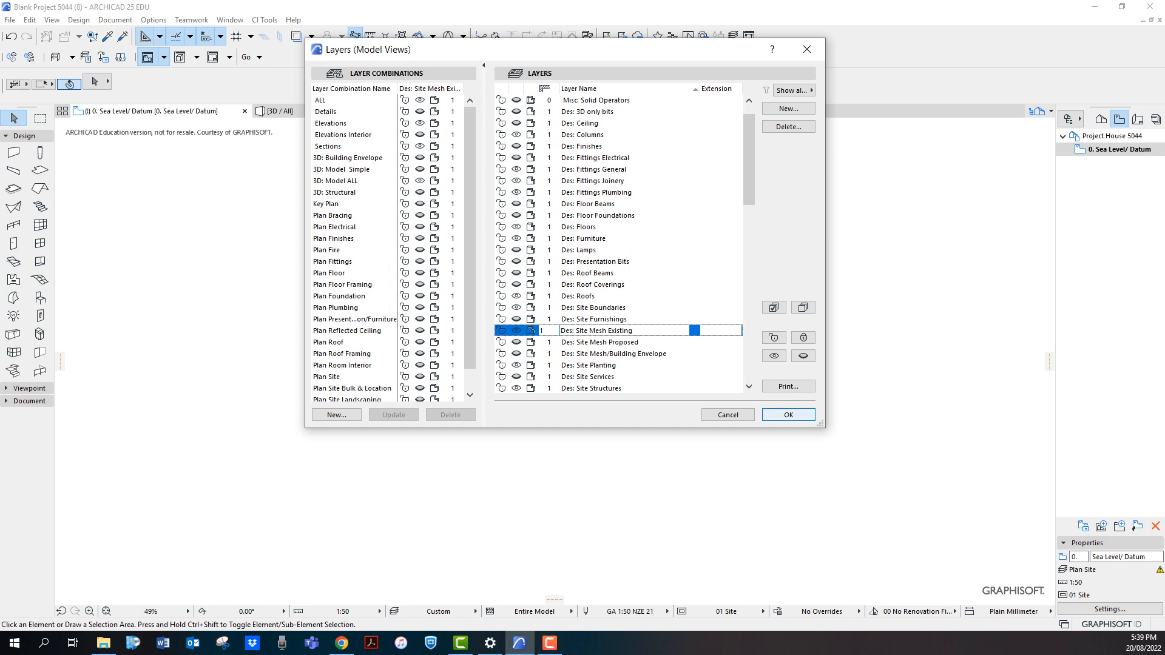
click(789, 415)
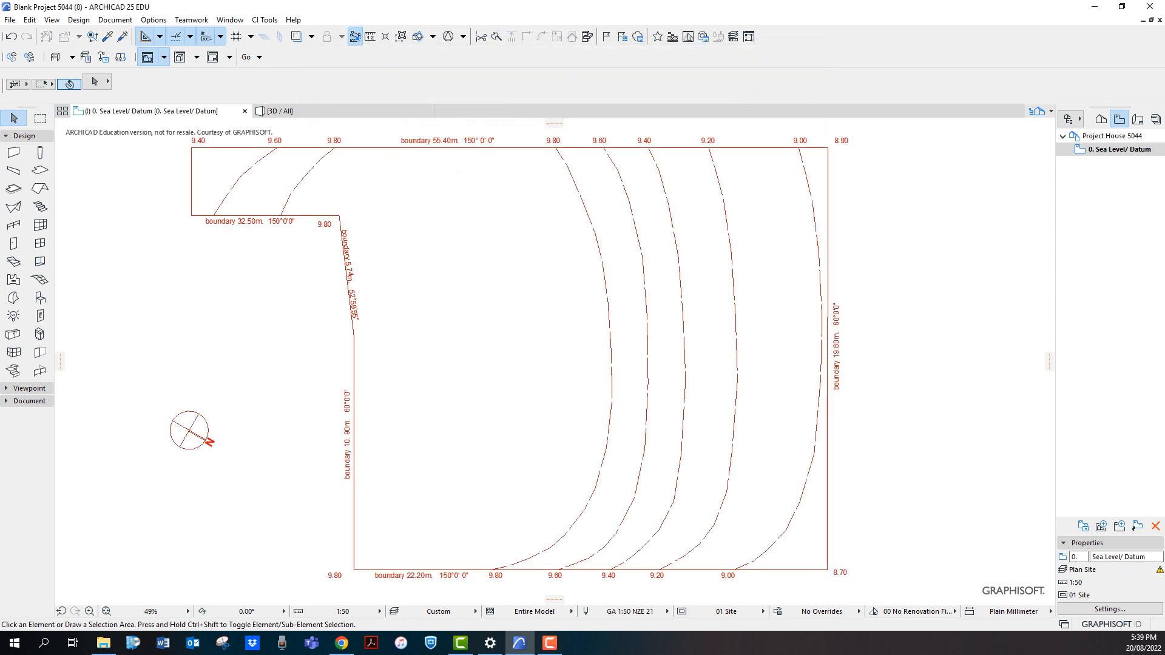
Create a Soil mesh on the Des: Site Mesh Existing layer from the site boundary outline, keeping the 1500 height and 8600 elevation
scroll(845, 418, down, 1)
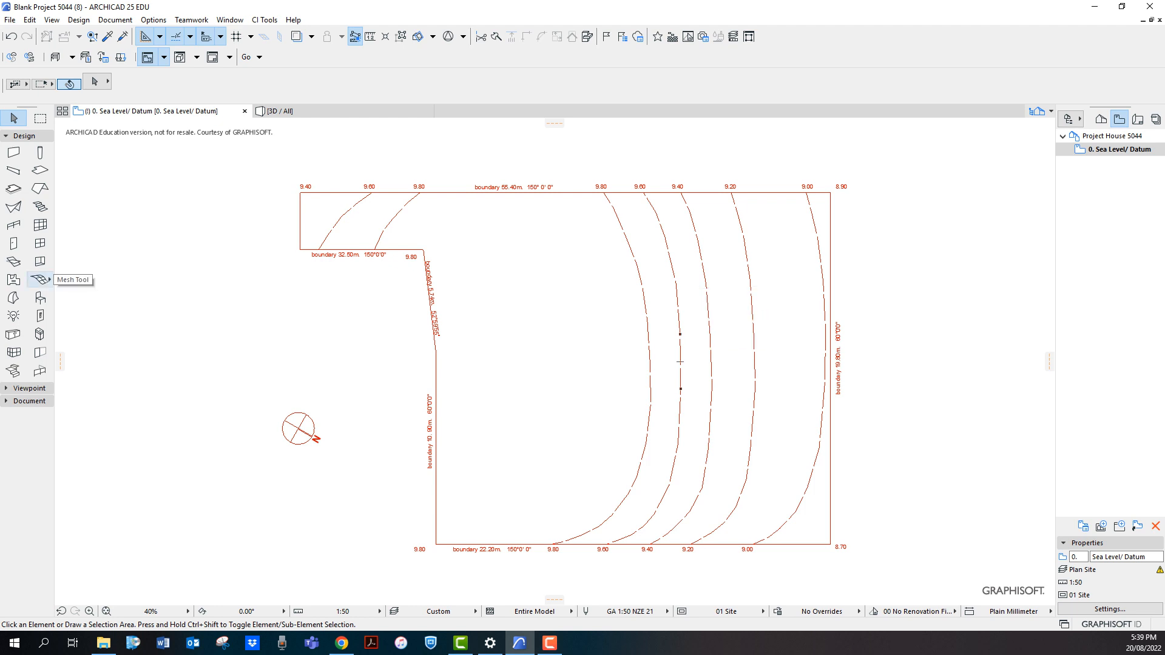
double_click(40, 279)
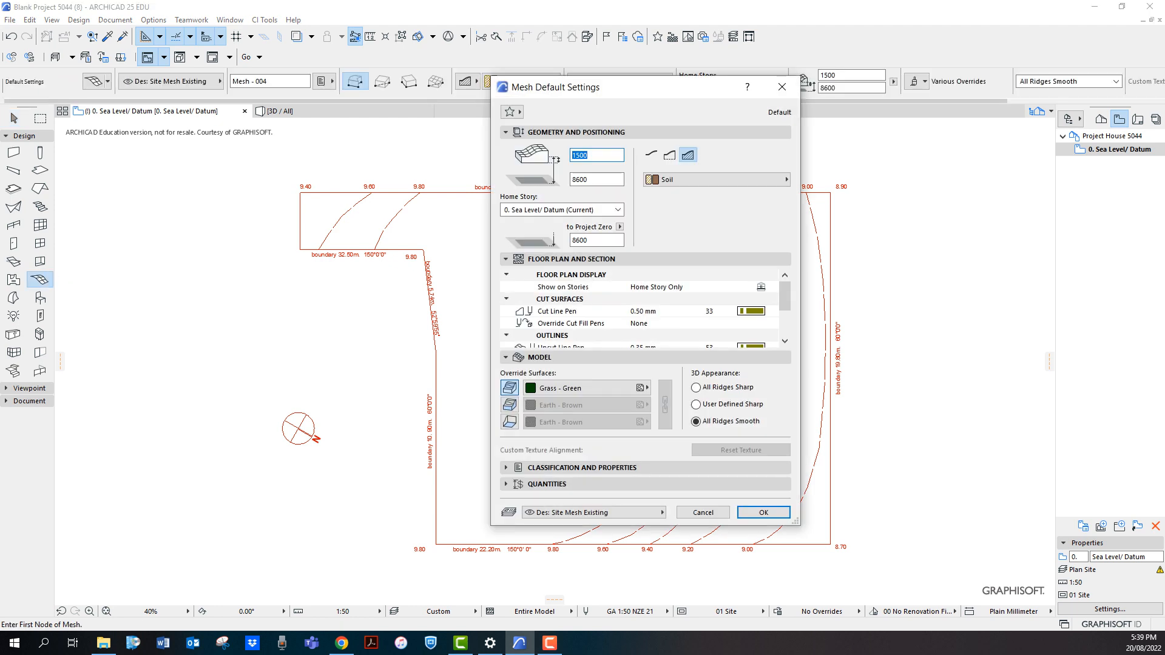
drag(651, 84, 557, 64)
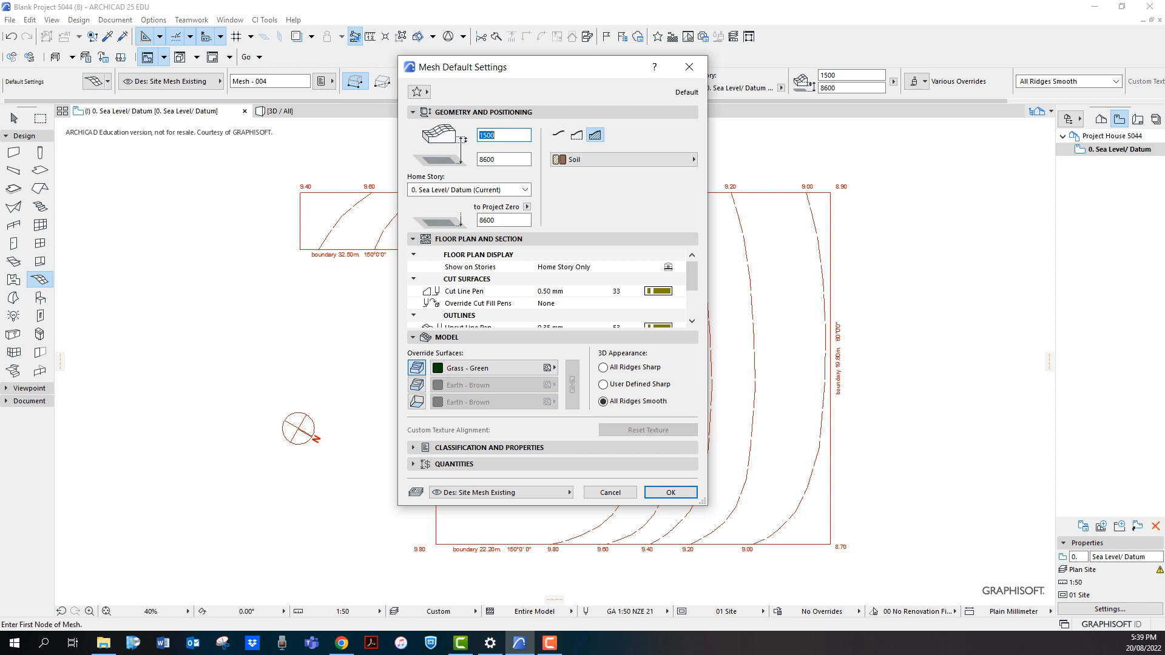
drag(559, 71, 647, 78)
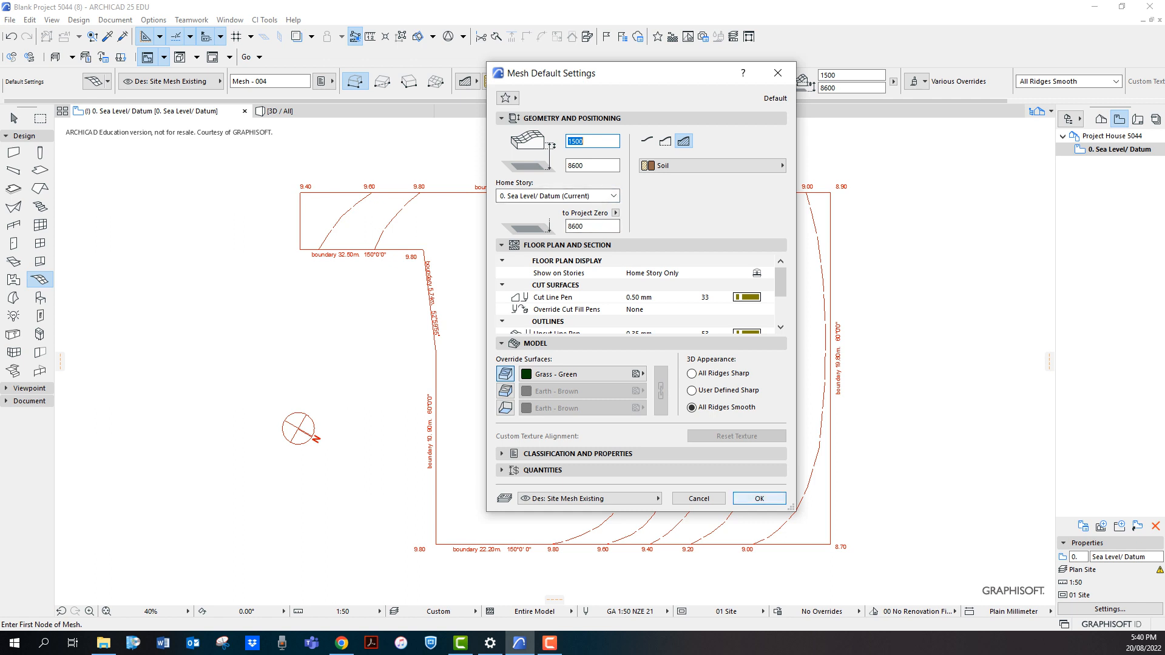
key(Return)
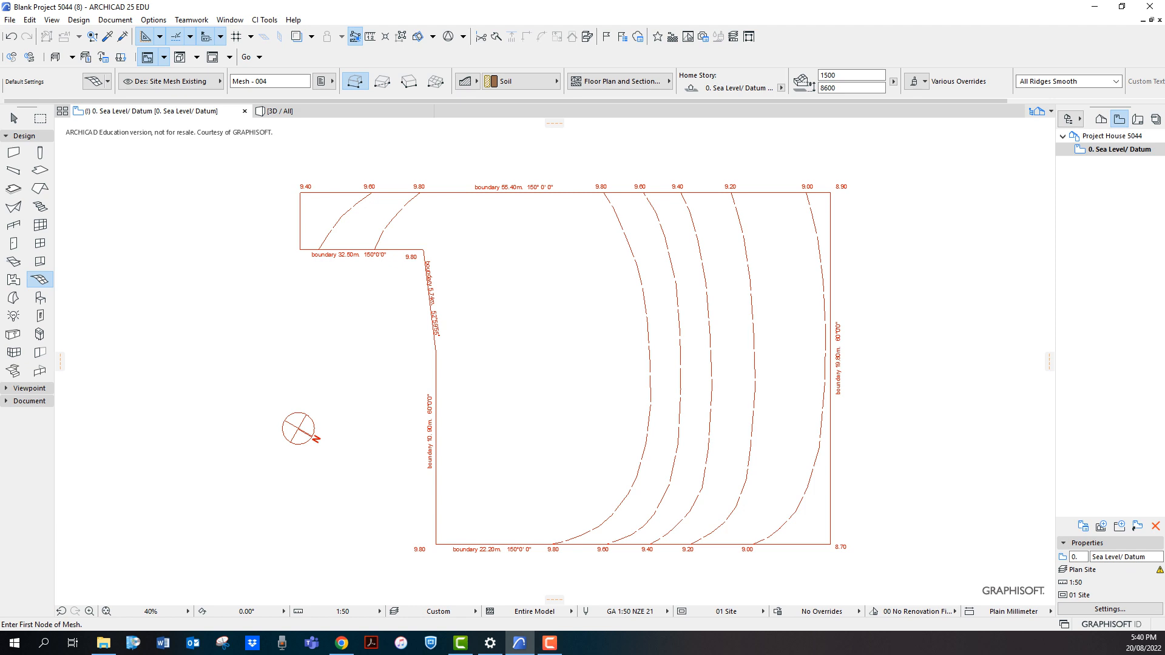
key(space)
click(633, 544)
Select all meshes, show the selection in 3D and orbit around the site mesh to inspect it
click(29, 20)
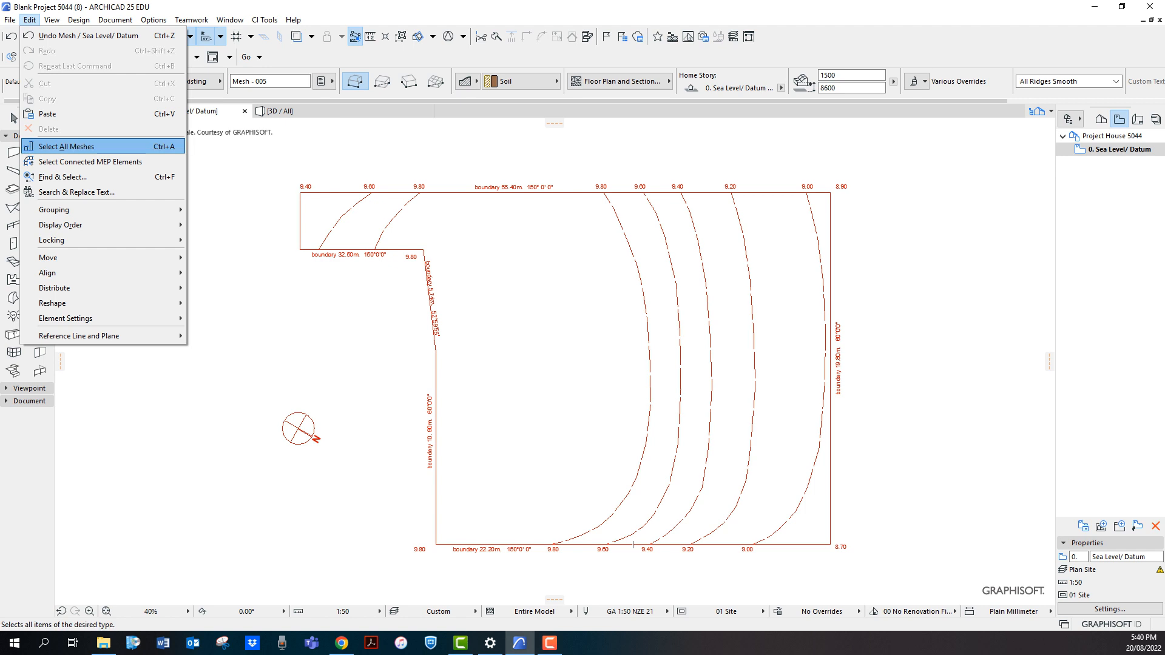
click(67, 146)
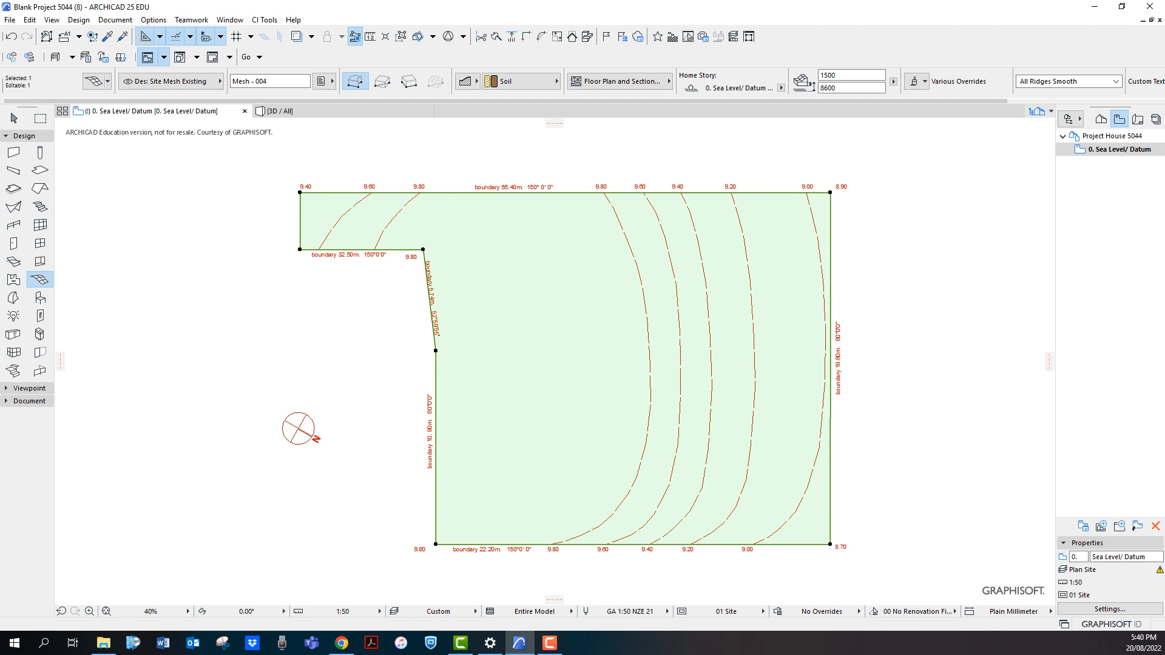
right_click(190, 188)
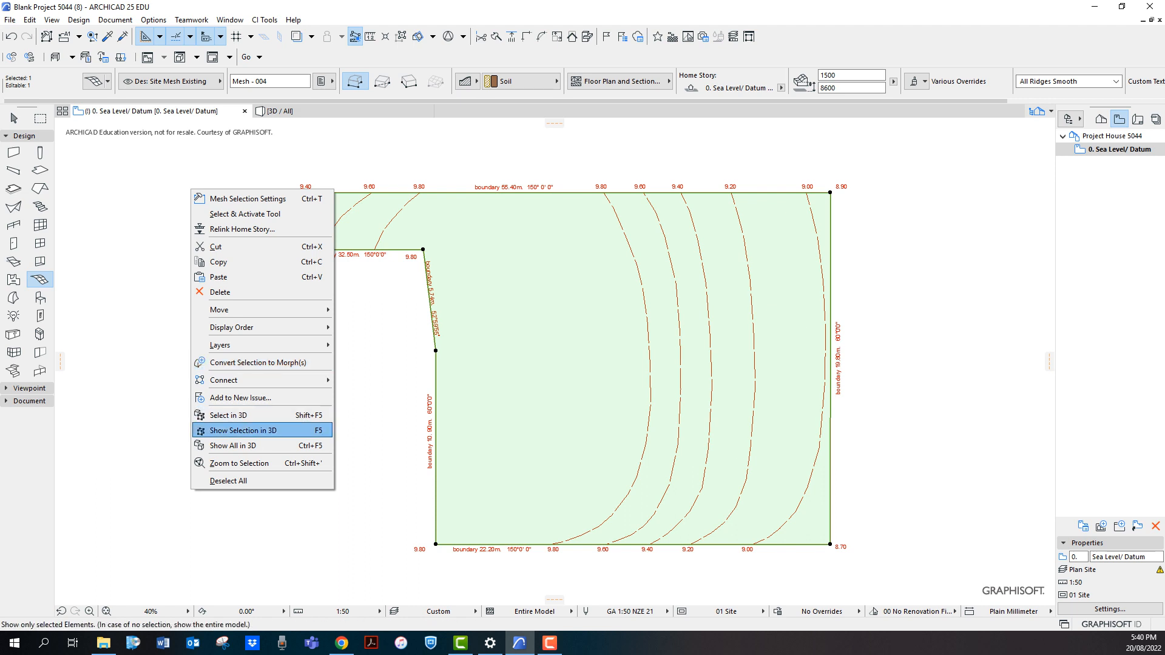
click(243, 431)
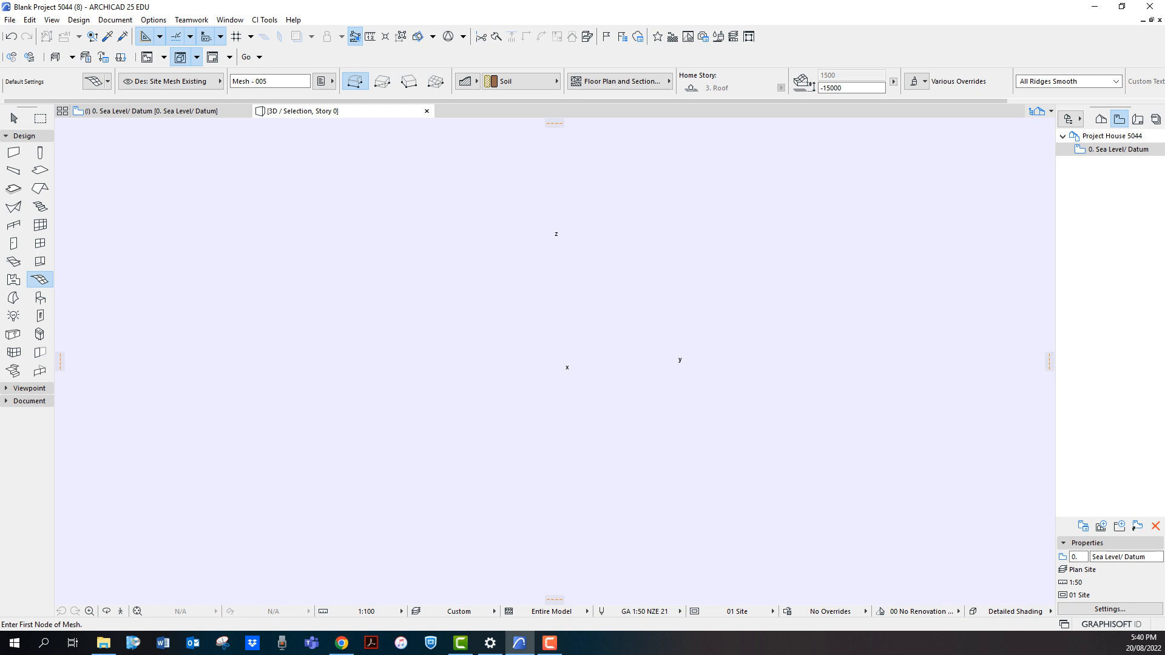
shift+middle_drag(534, 346, 577, 419)
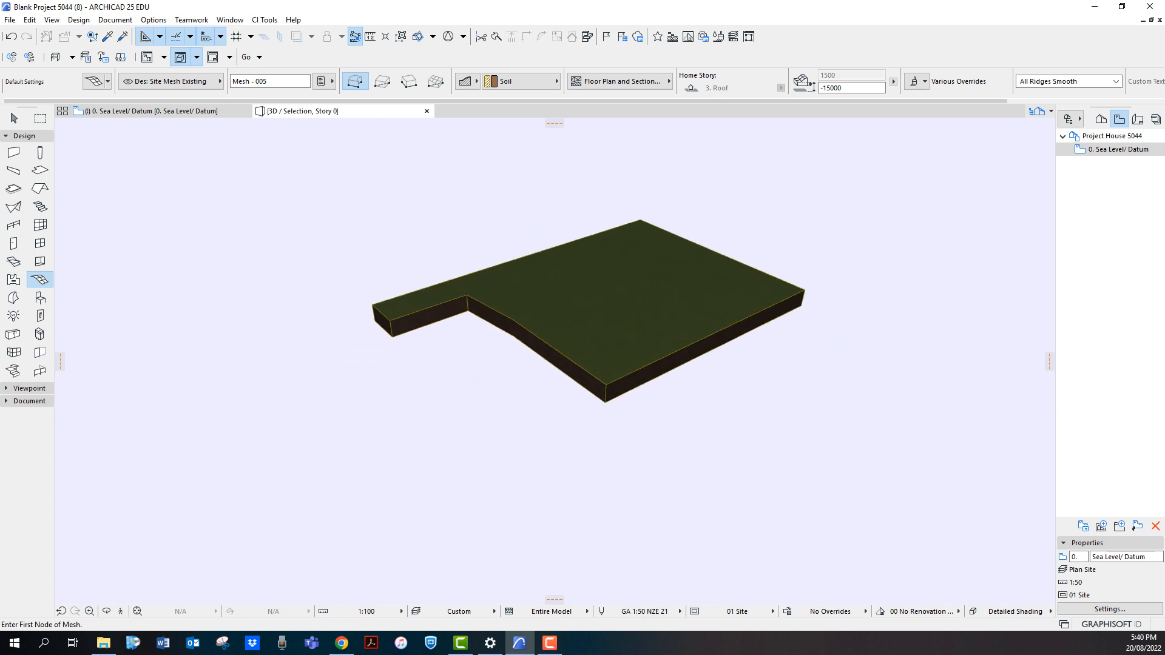
Return to the Sea Level/ Datum plan and switch its layer combination to ALL
click(160, 111)
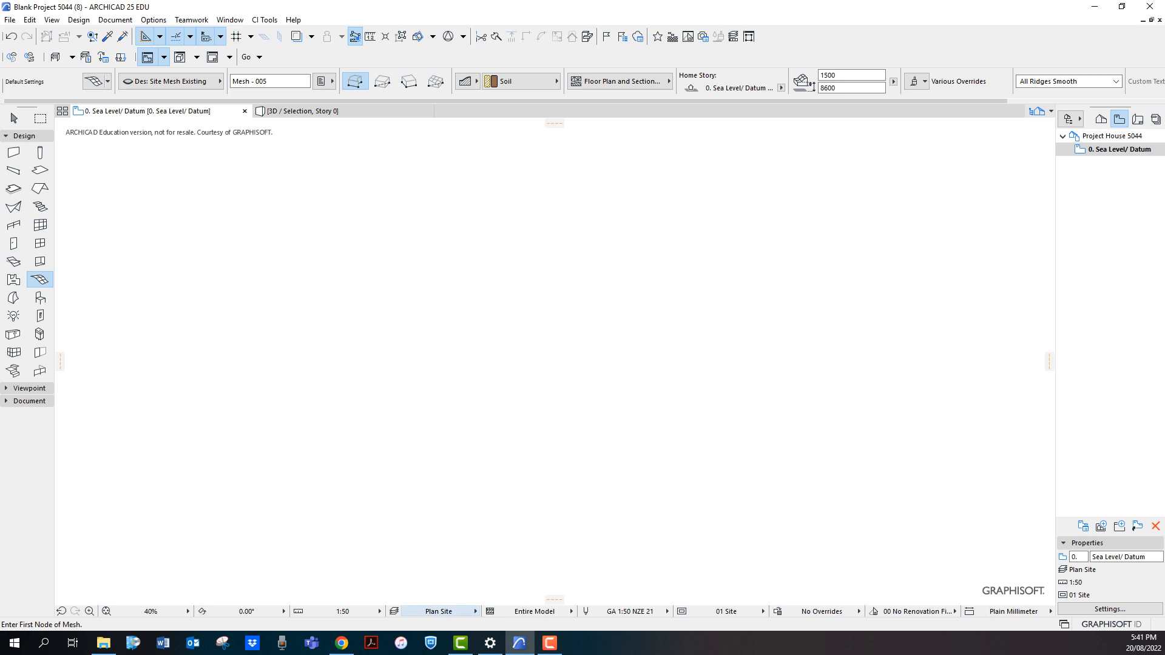
click(438, 611)
click(509, 270)
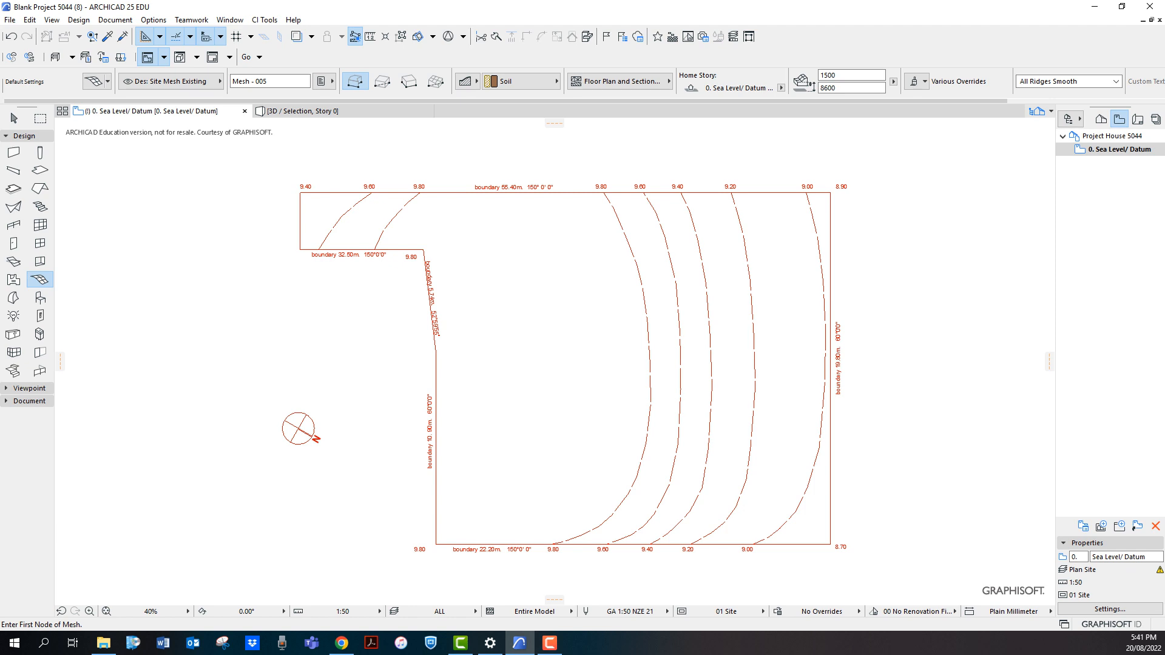
Apply the Plan Site layer combination from the layer settings and switch back to ALL
key(ctrl+l)
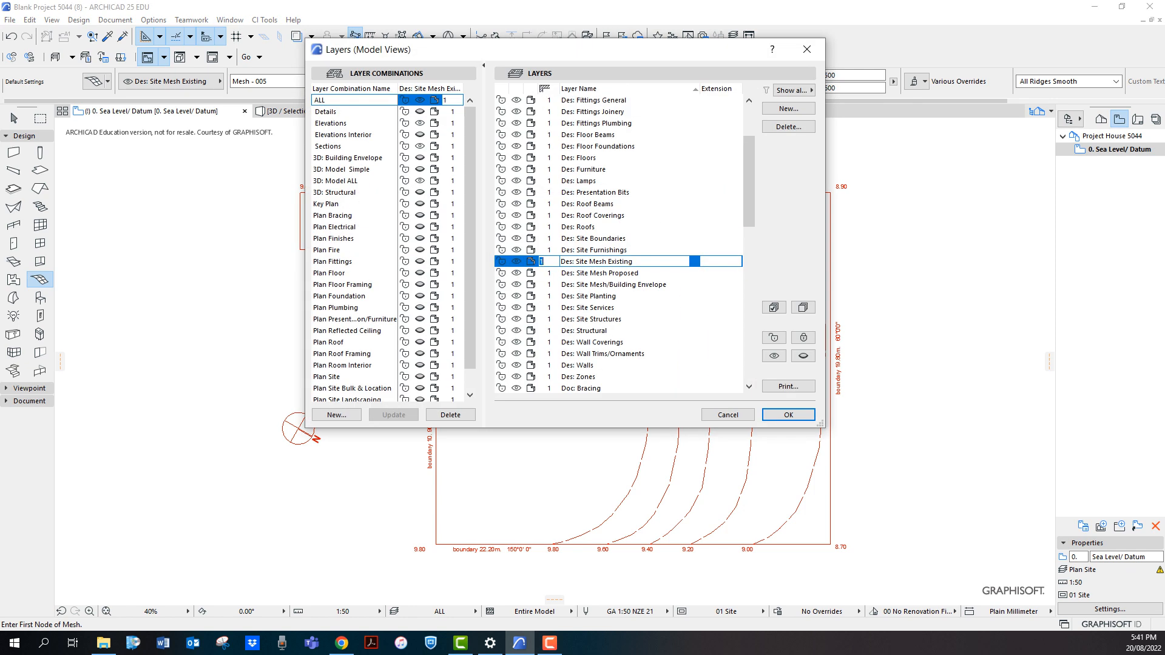
scroll(394, 247, down, 1)
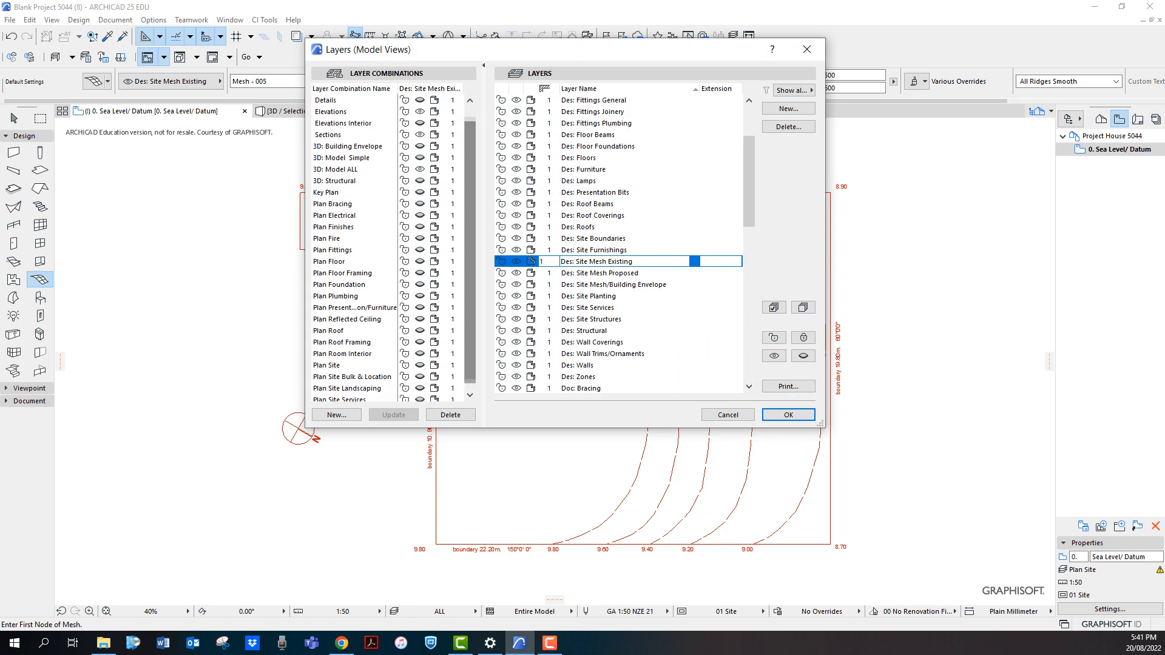
click(328, 365)
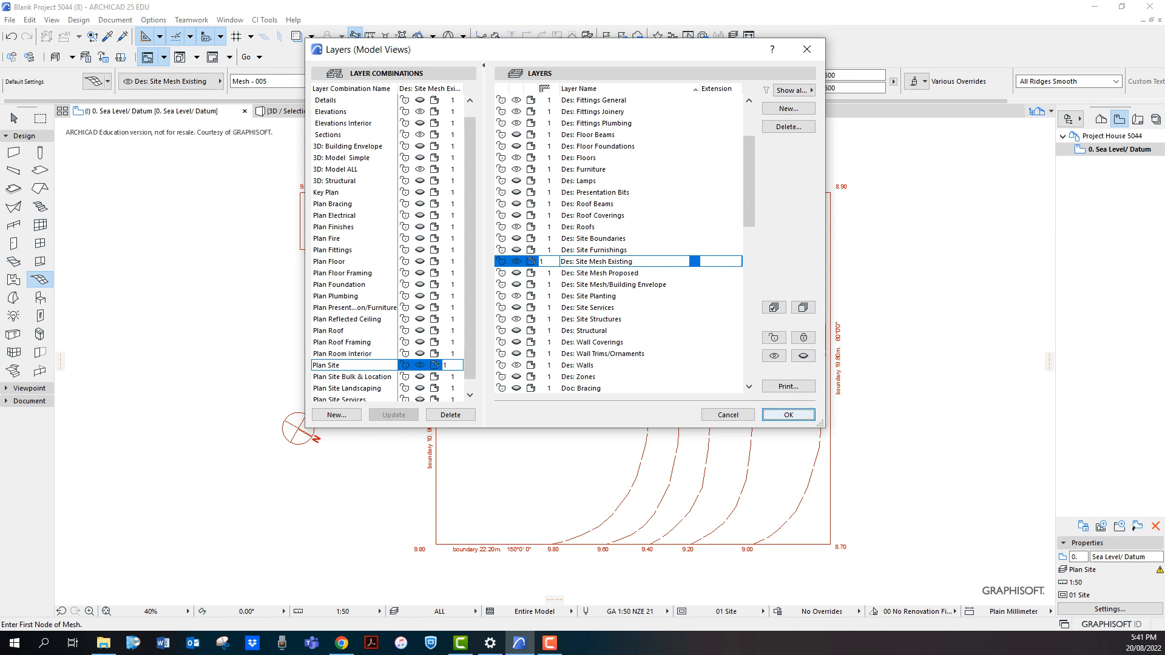
key(Return)
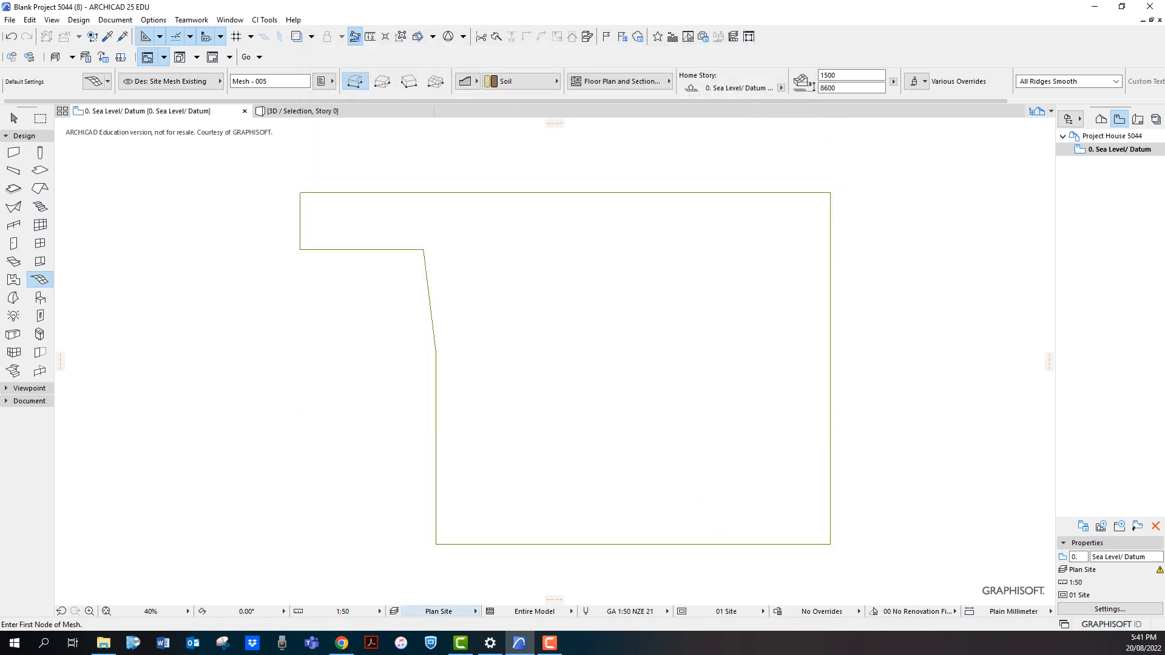
click(438, 611)
click(503, 272)
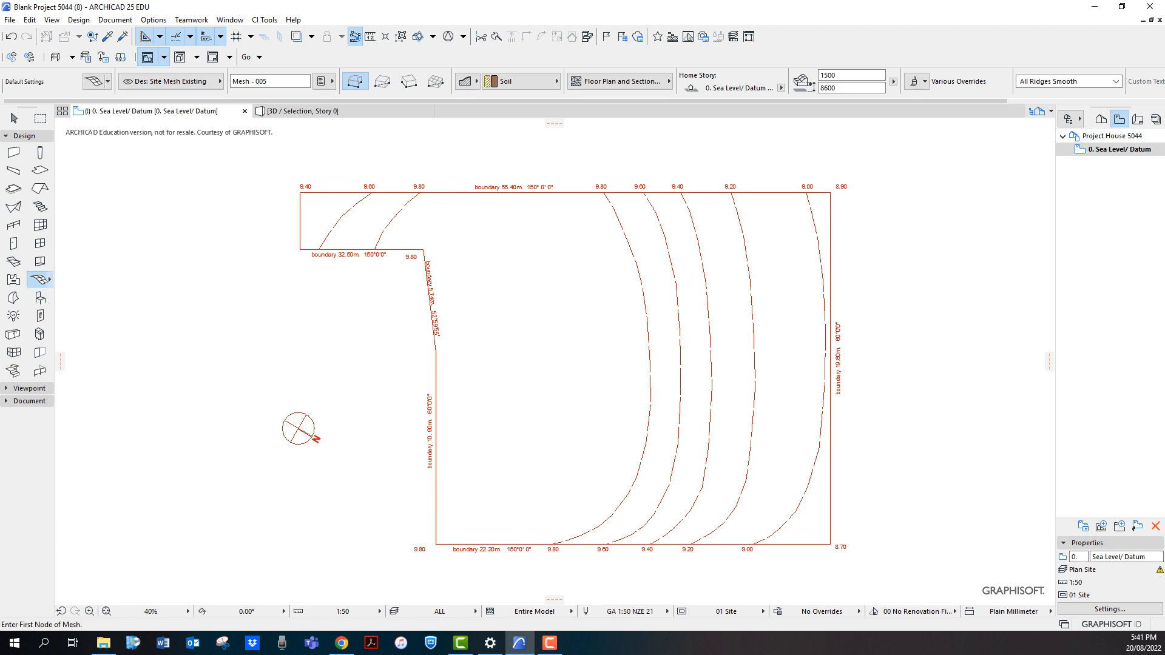
Select the site mesh and add the 9.60 contour in the narrow strip as new mesh points with No Surface Fitting
click(29, 20)
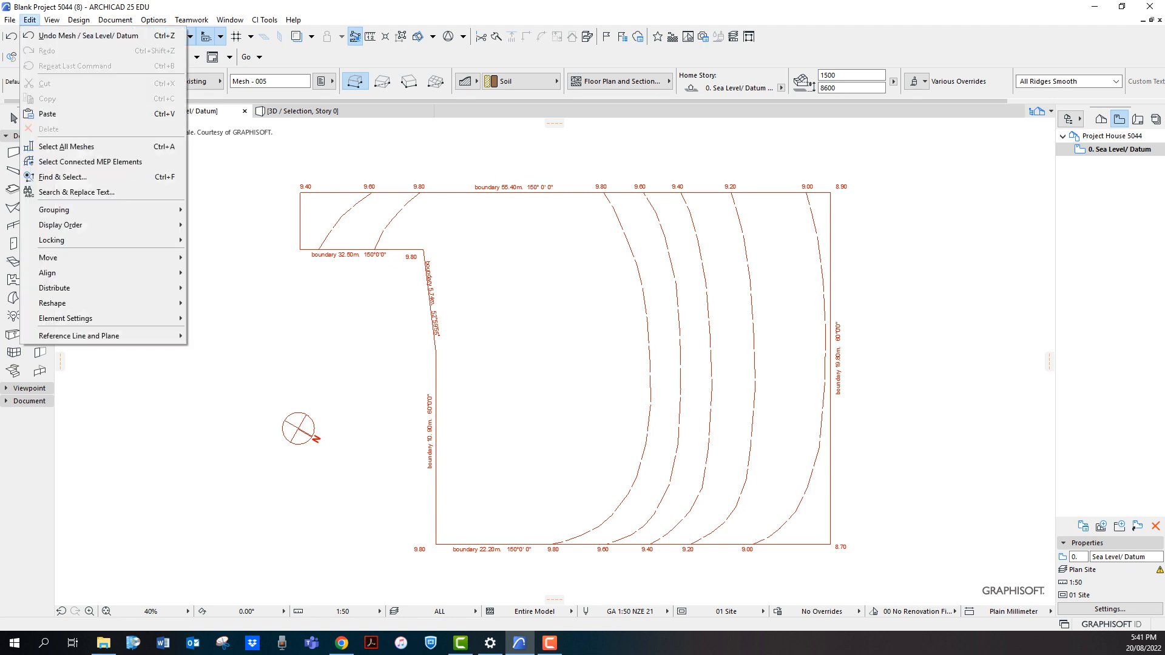
click(64, 147)
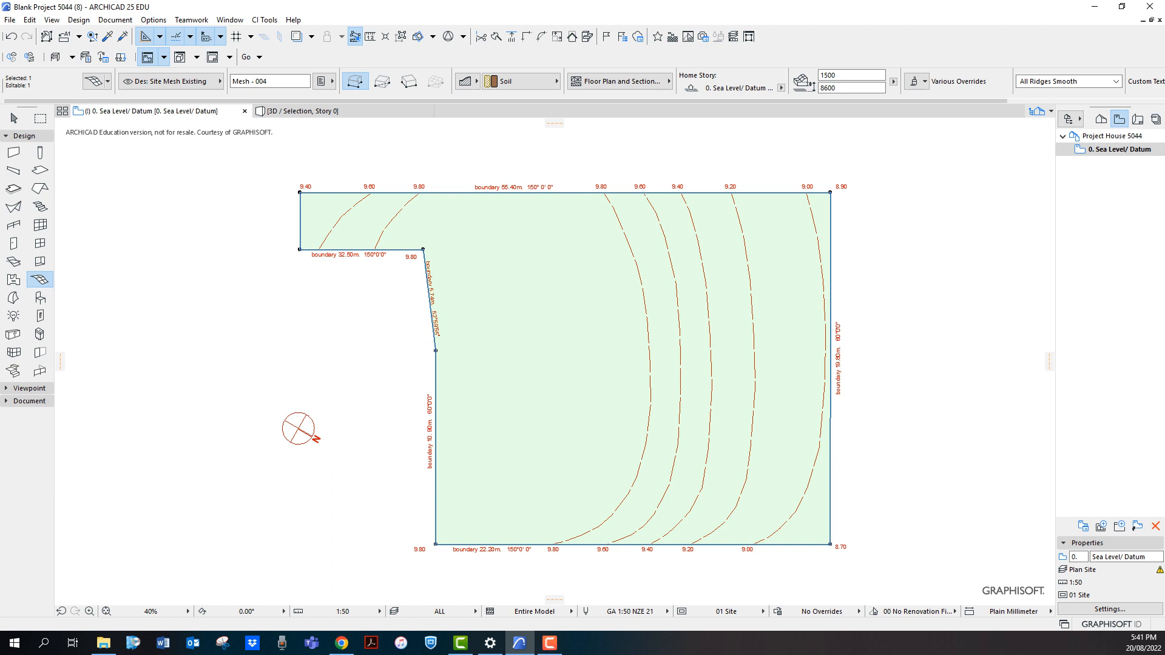
click(348, 210)
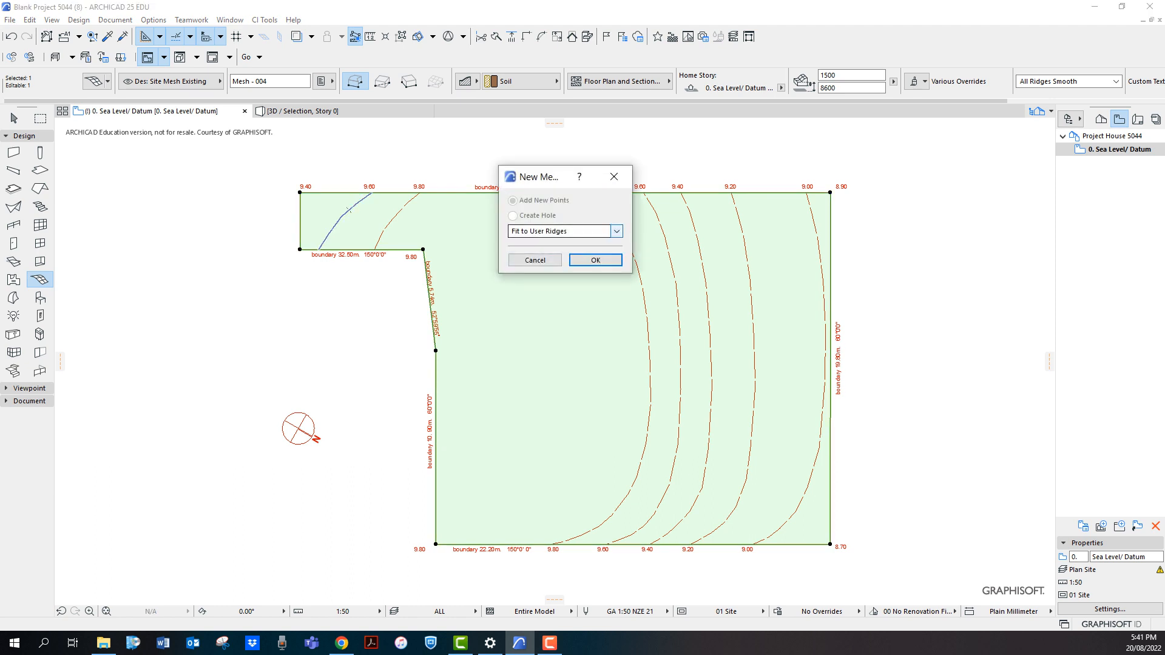
click(617, 231)
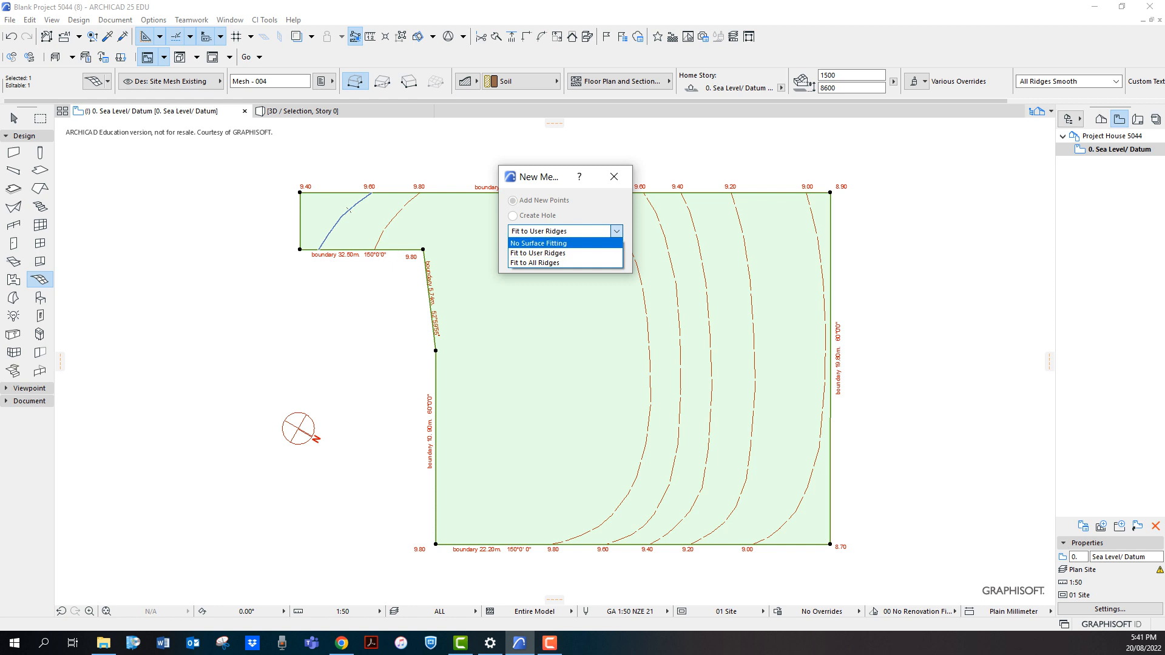
click(538, 244)
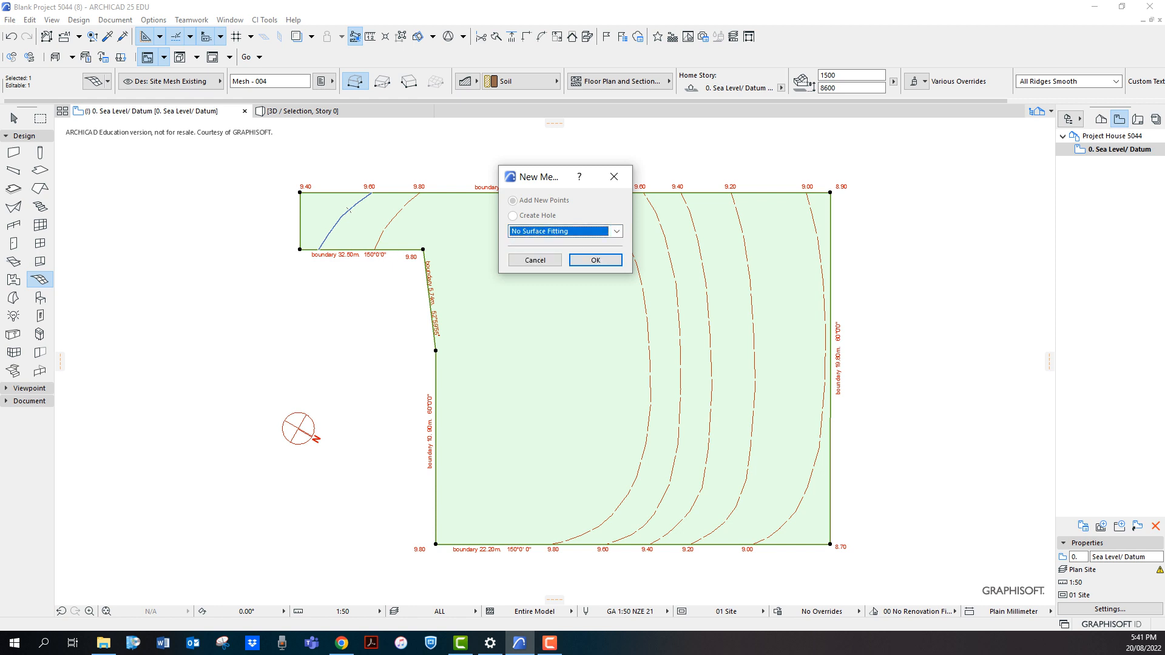
click(596, 260)
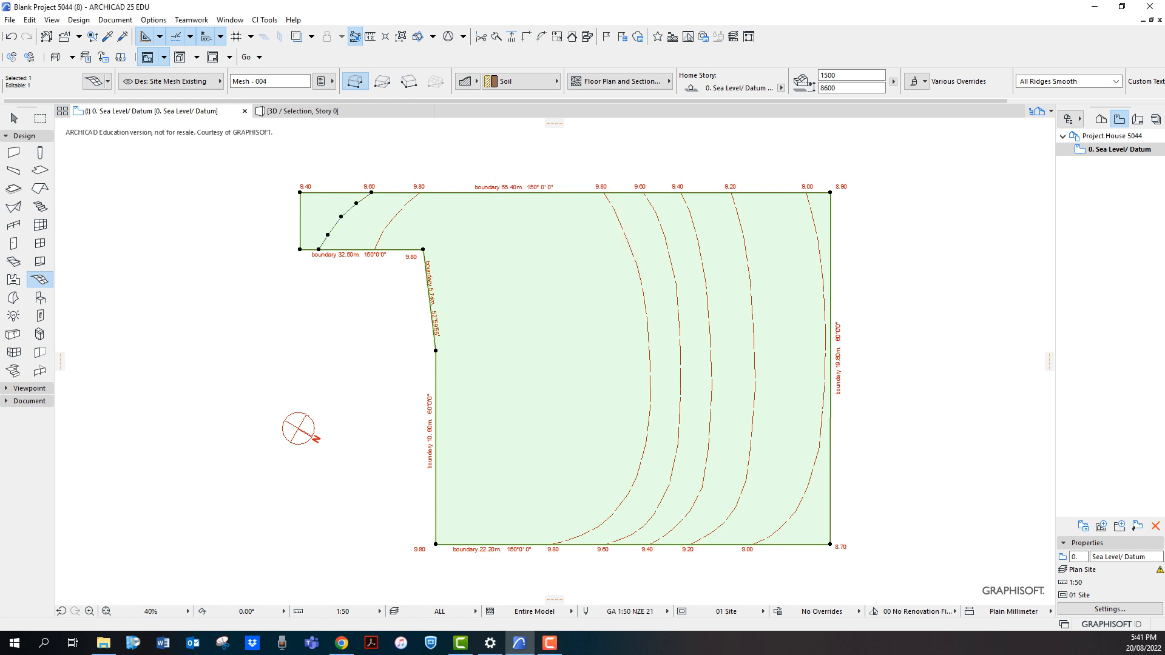
Add both 9.80 contours, in the narrow strip and in the wide area, to the mesh with No Surface Fitting
click(393, 218)
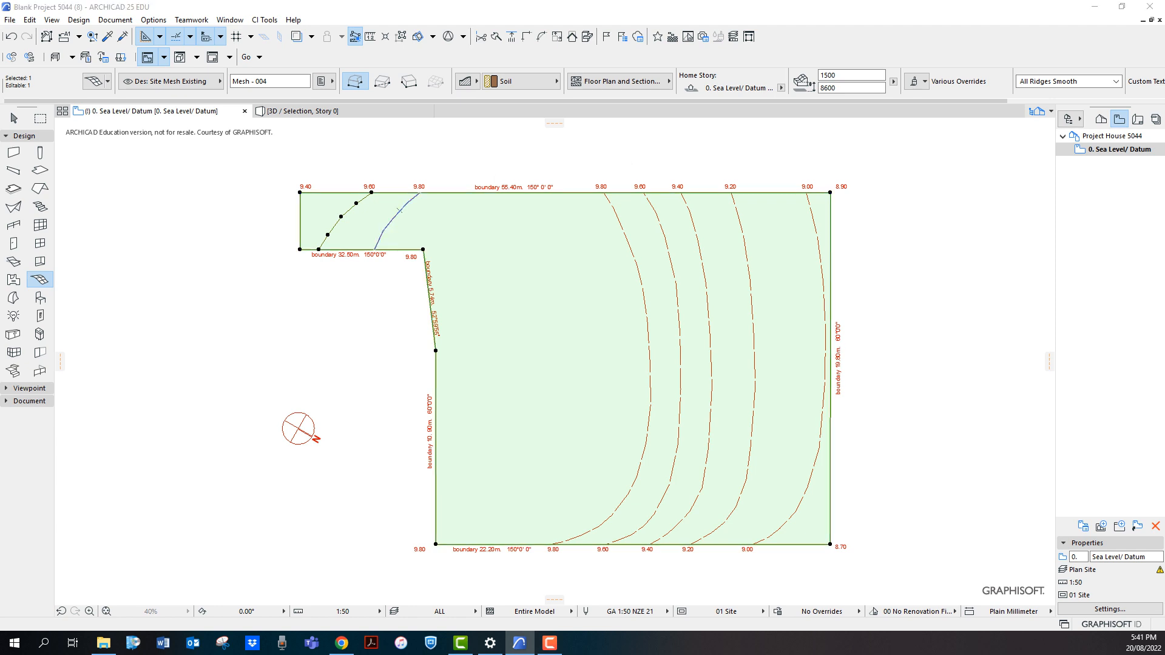
click(596, 260)
click(645, 305)
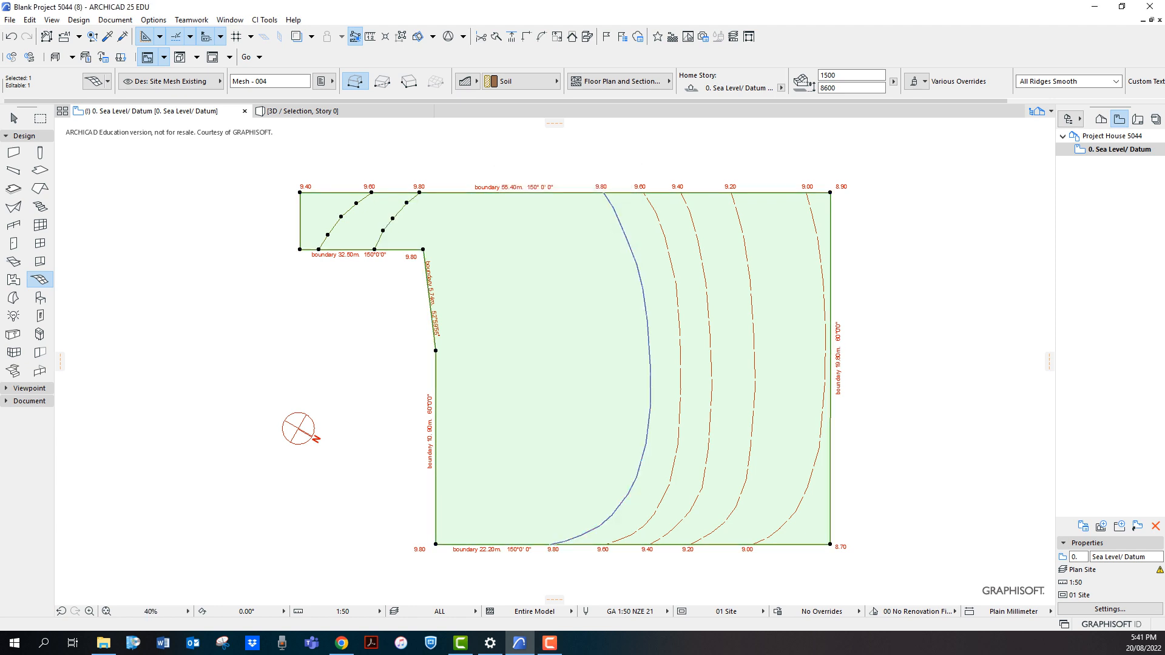
key(Return)
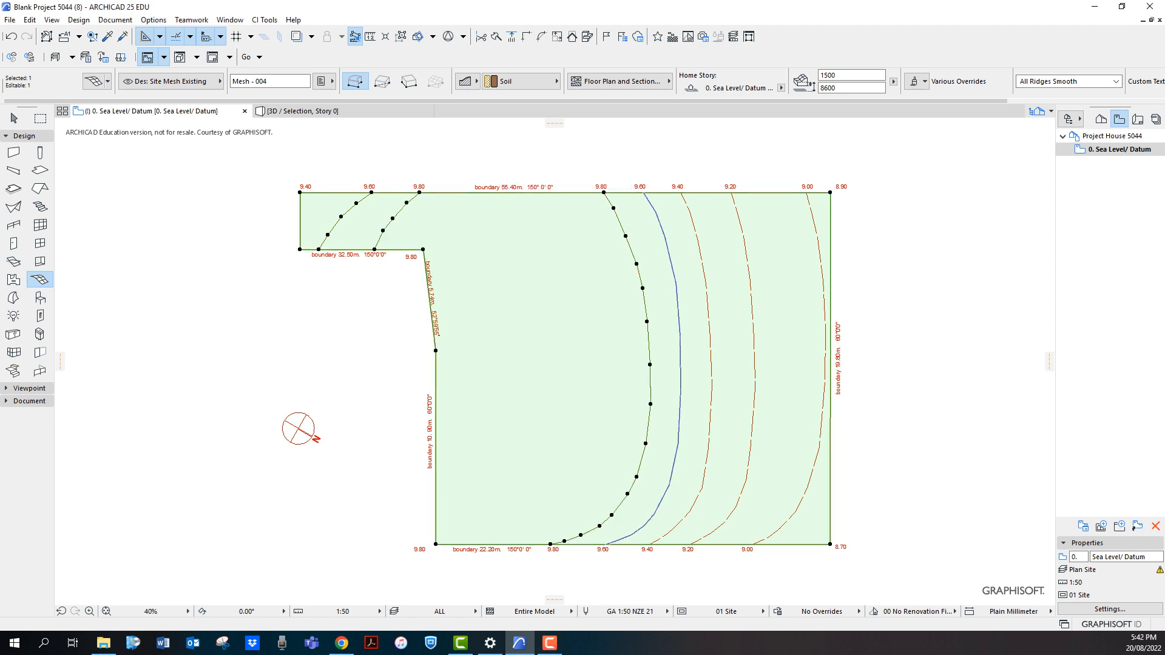
Add the remaining 9.60, 9.40, 9.20 and 9.00 contours in the wide area to the mesh with No Surface Fitting
click(680, 362)
click(596, 259)
click(711, 360)
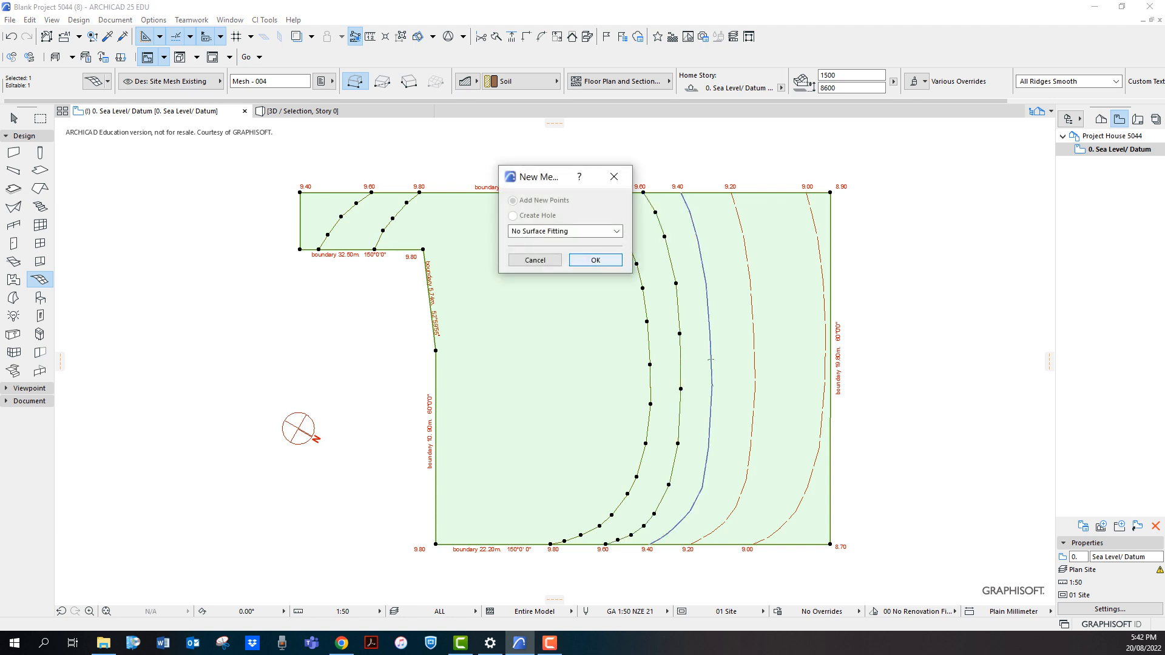
click(596, 260)
click(755, 360)
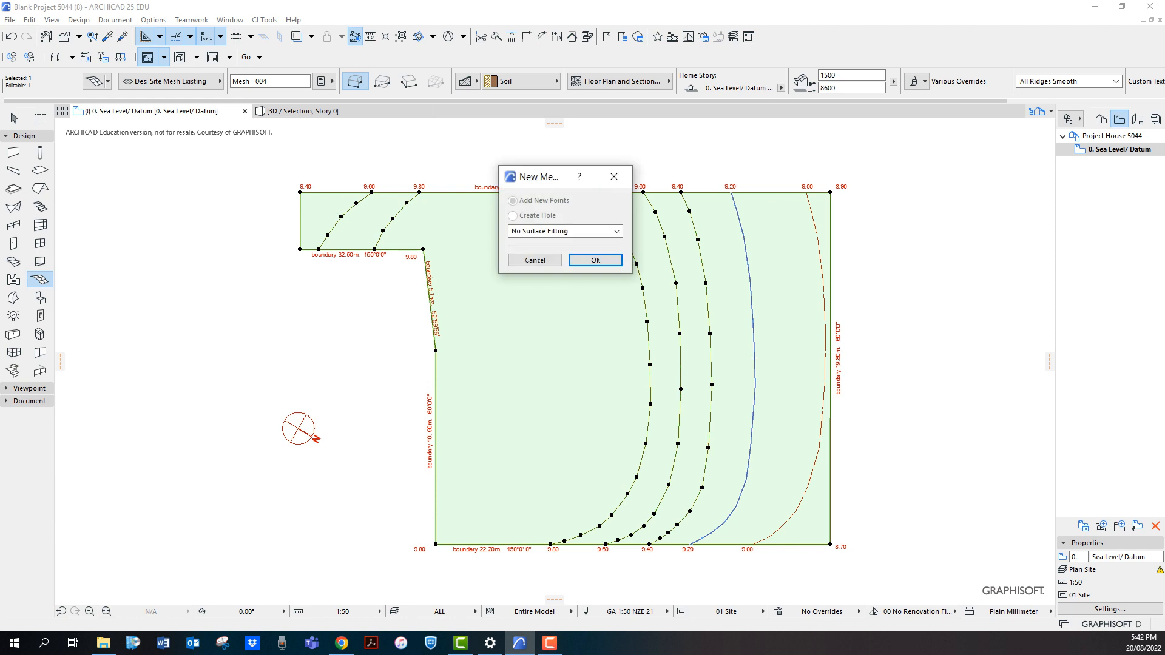
click(595, 260)
click(824, 360)
click(596, 260)
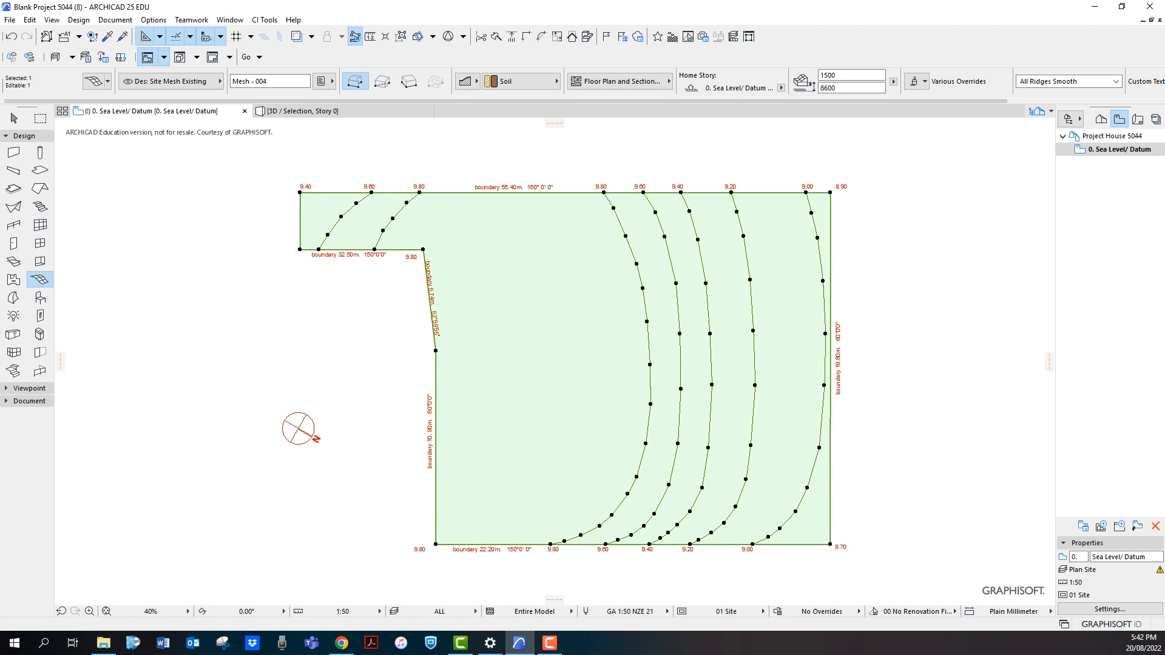
Show the selected mesh in 3D to check its contour lines and return to the Sea Level/ Datum plan
right_click(195, 242)
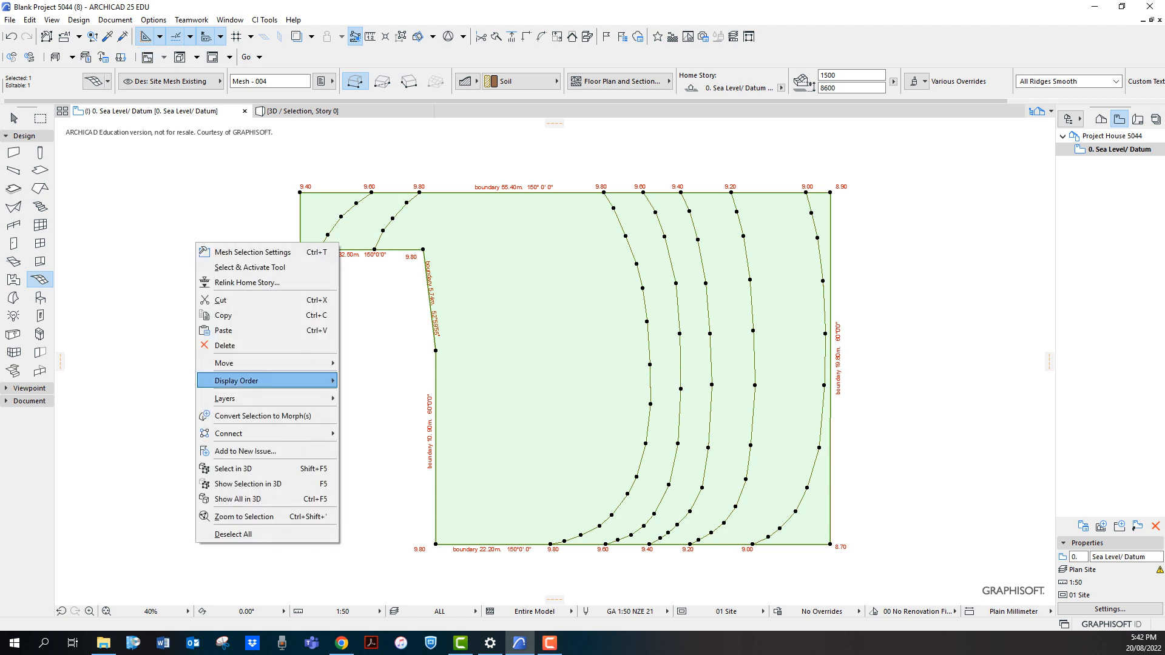
click(248, 484)
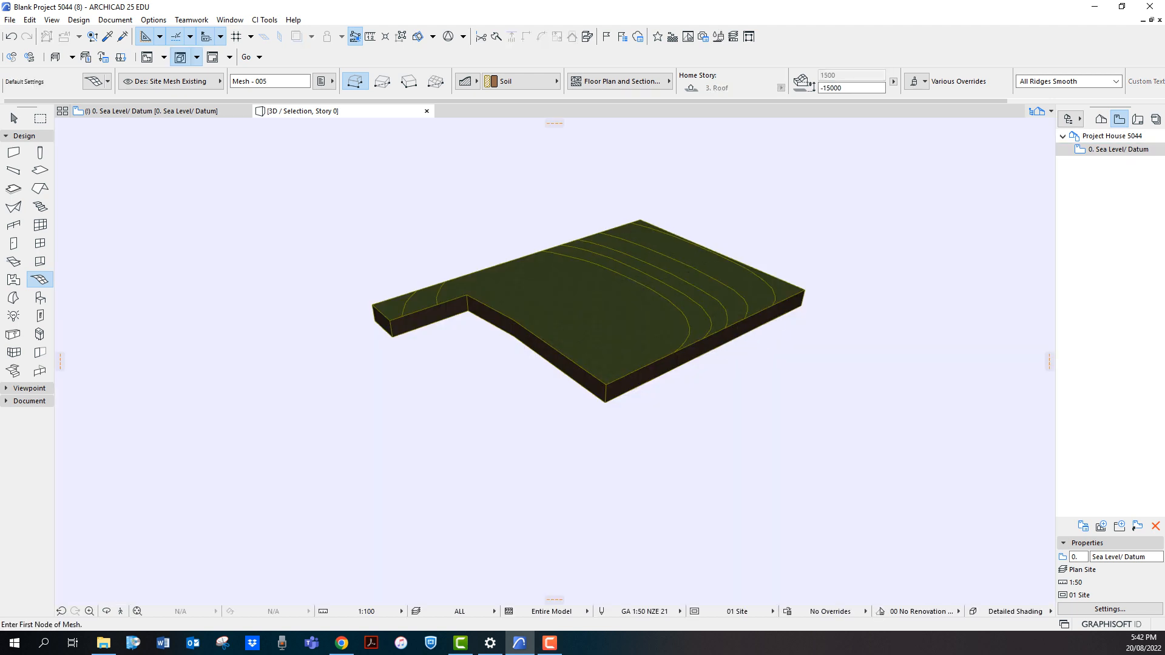
click(161, 111)
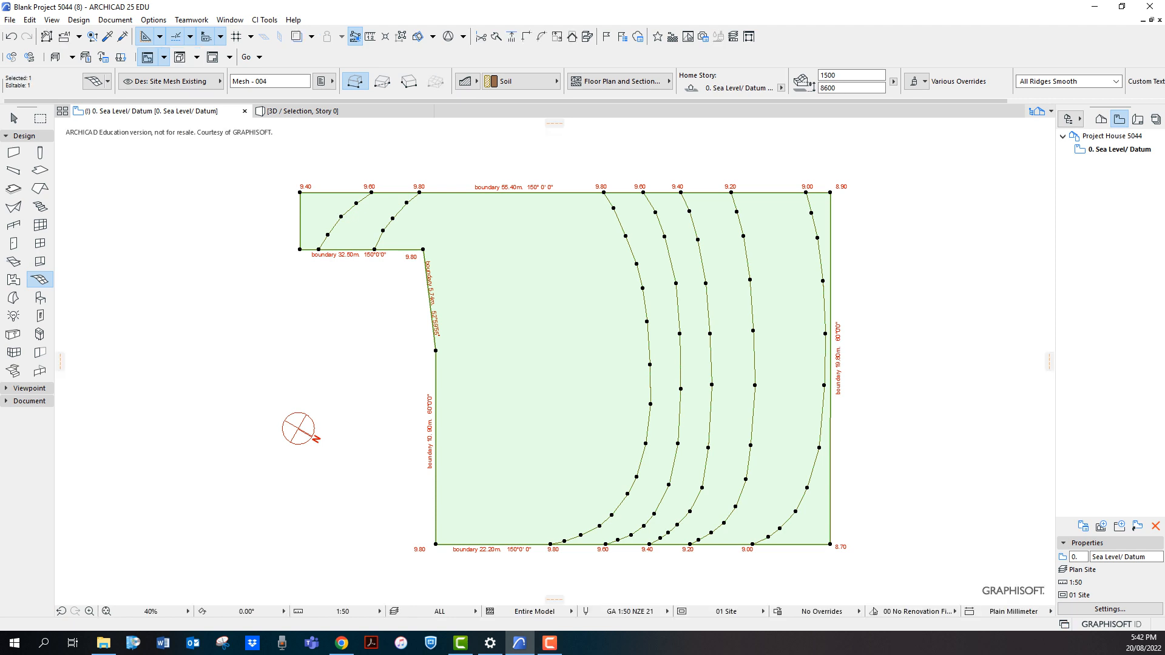
Elevate both end corners of the narrow strip, at the 9.40 end, to 9400 relative to Project Zero
scroll(302, 182, up, 3)
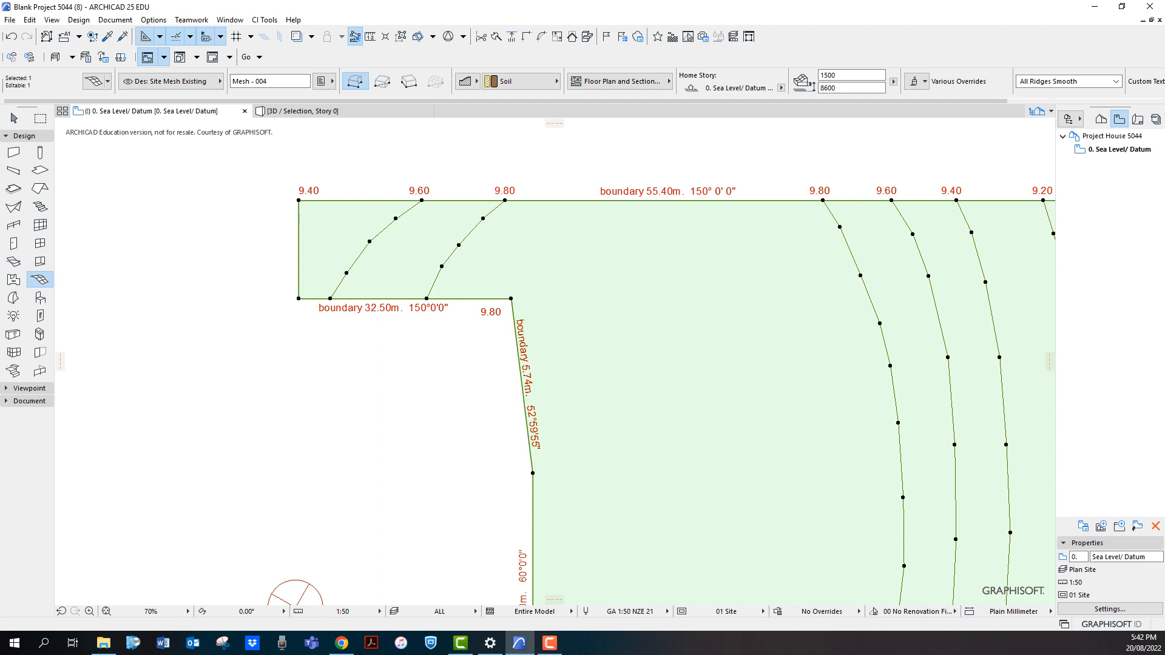
click(299, 200)
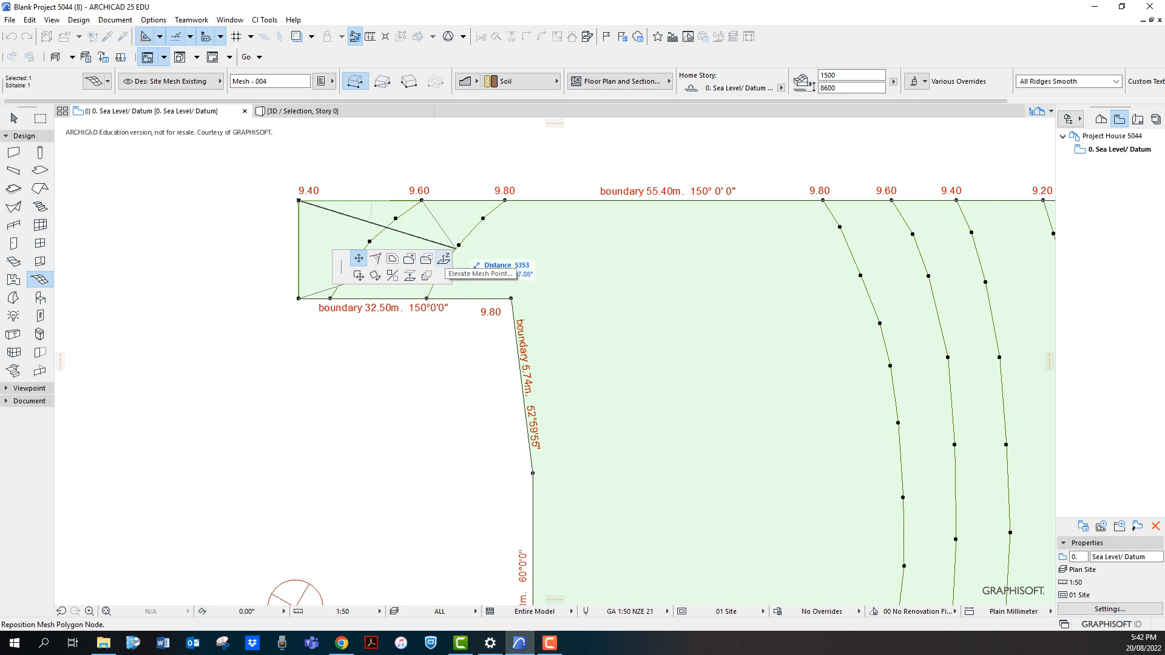
click(443, 259)
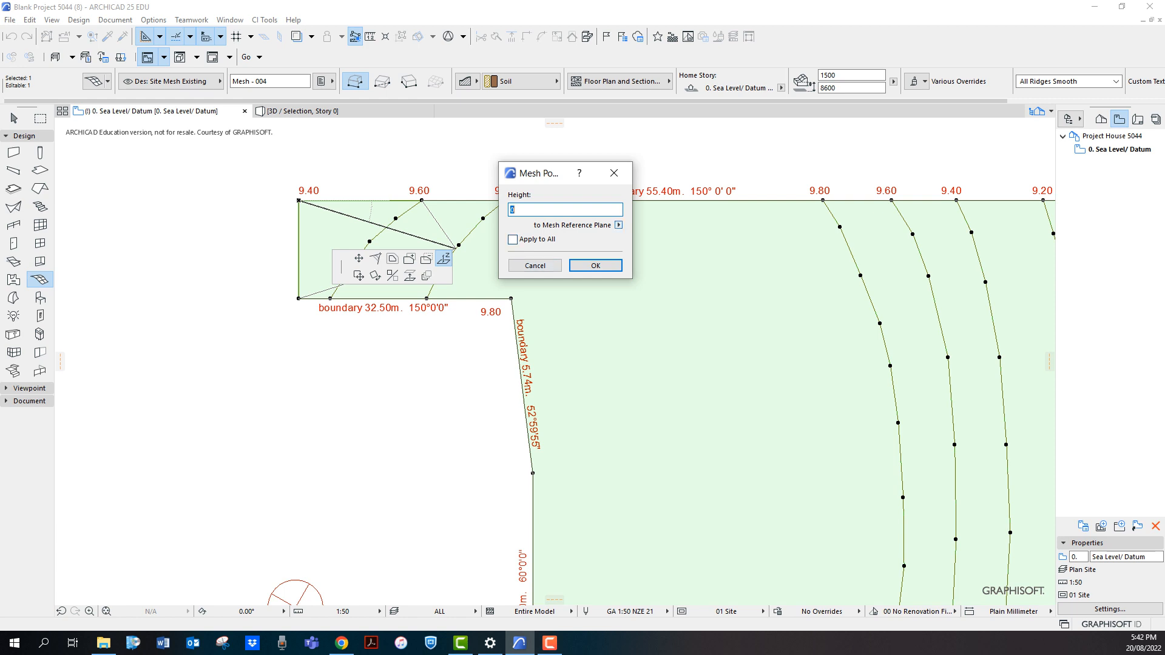
click(619, 225)
click(656, 237)
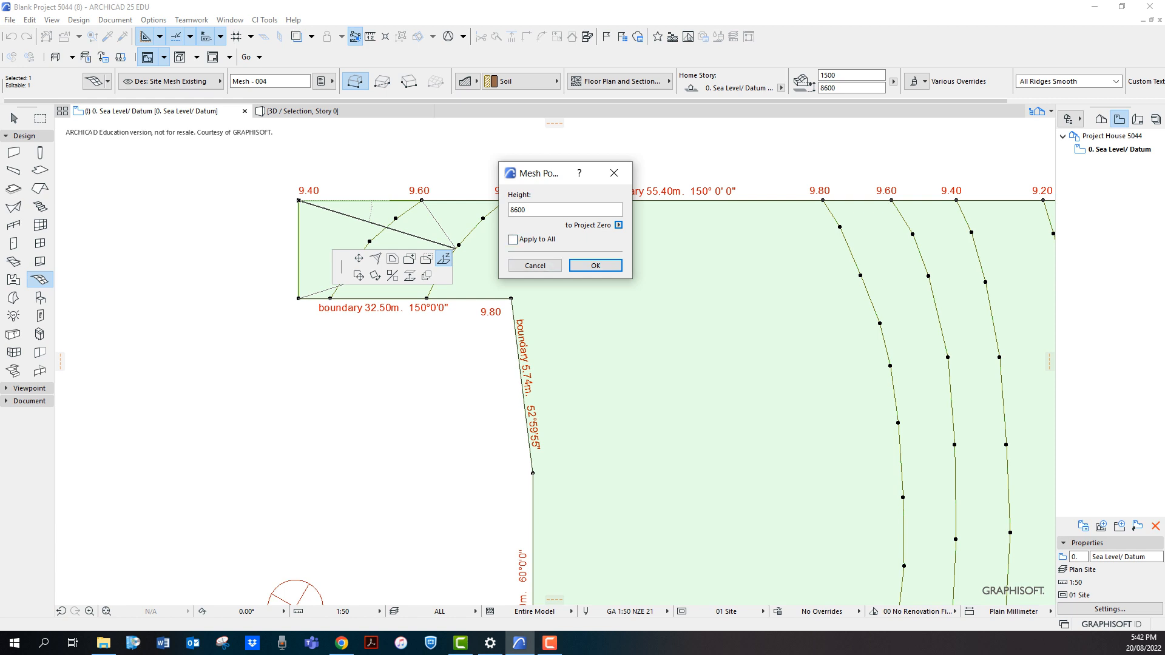
double_click(520, 210)
text(9400)
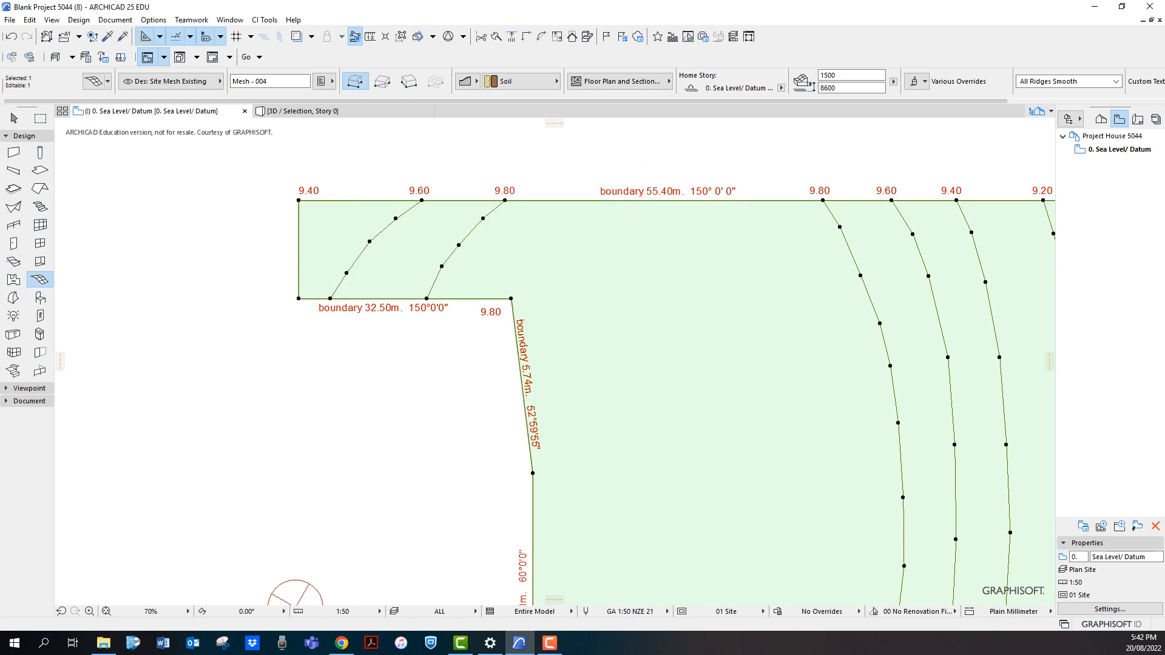
click(330, 299)
text(9400)
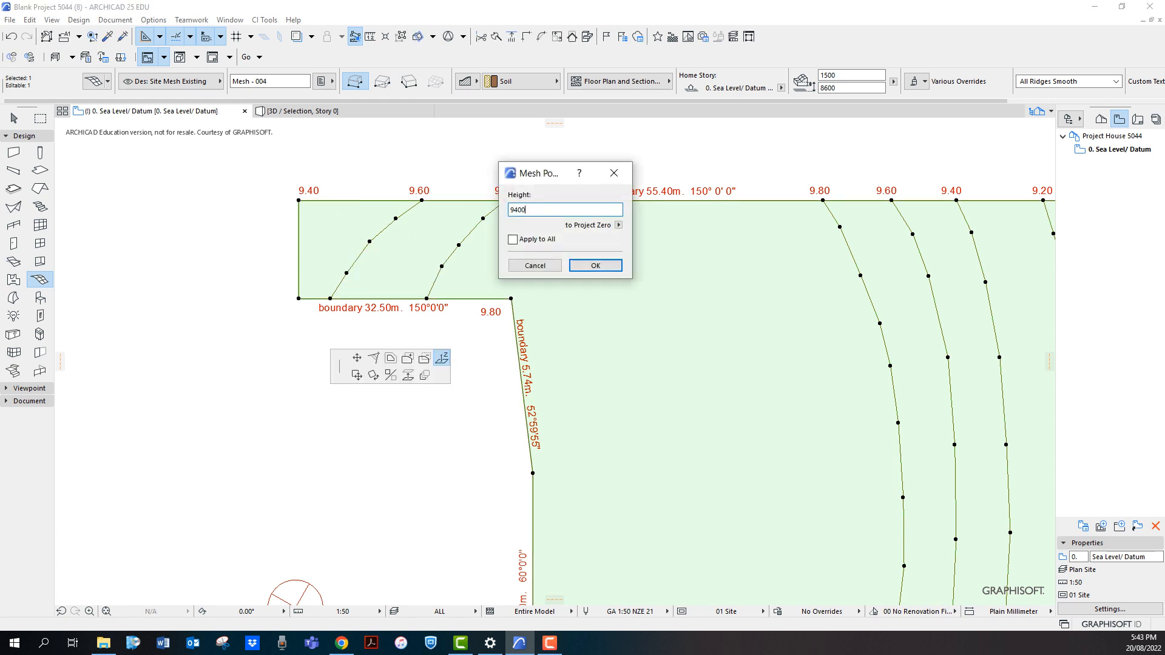
key(Return)
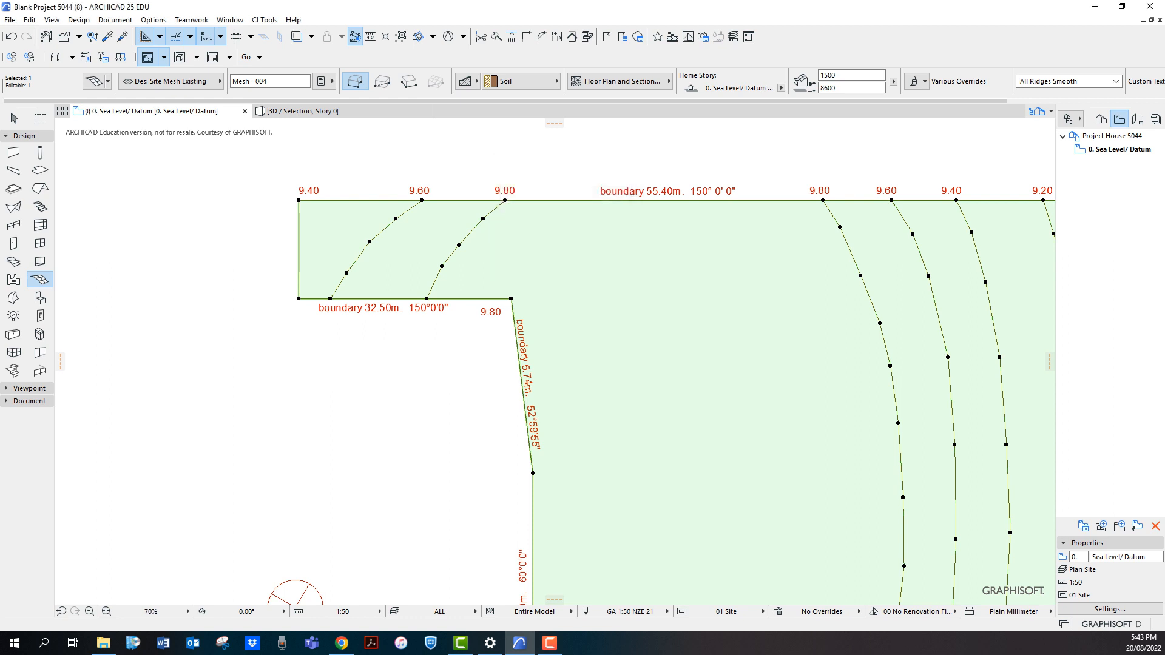
Elevate the strip's inner corner and the mesh node between the 5.74 m and 10.90 m boundaries to 9800
click(511, 298)
text(9800)
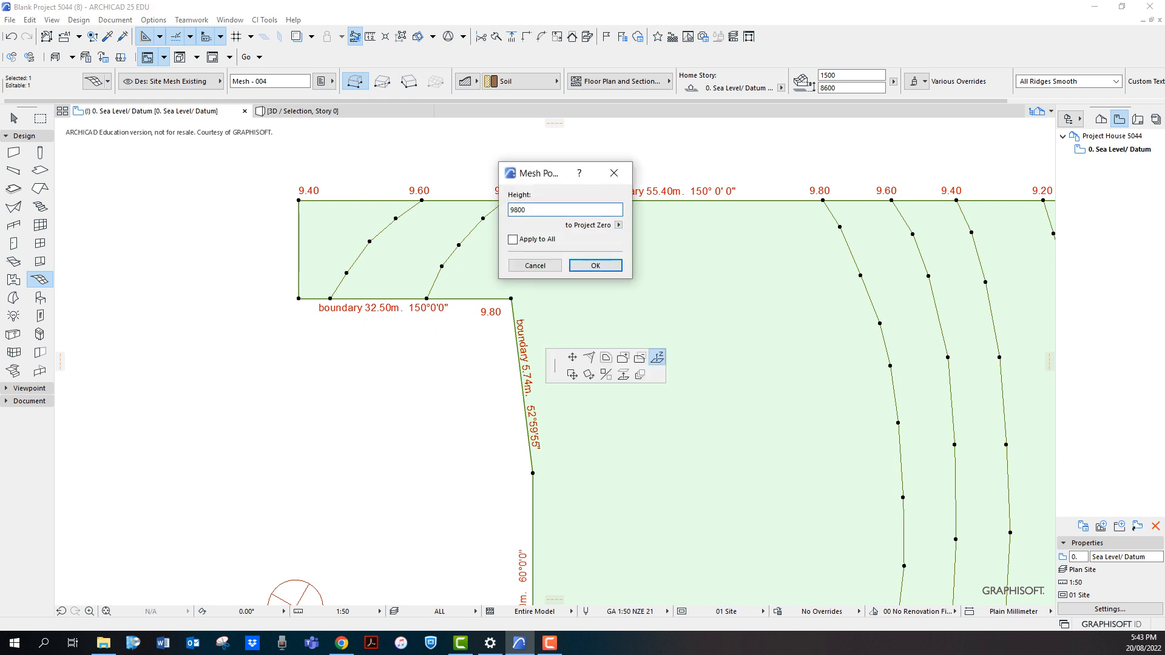
key(Return)
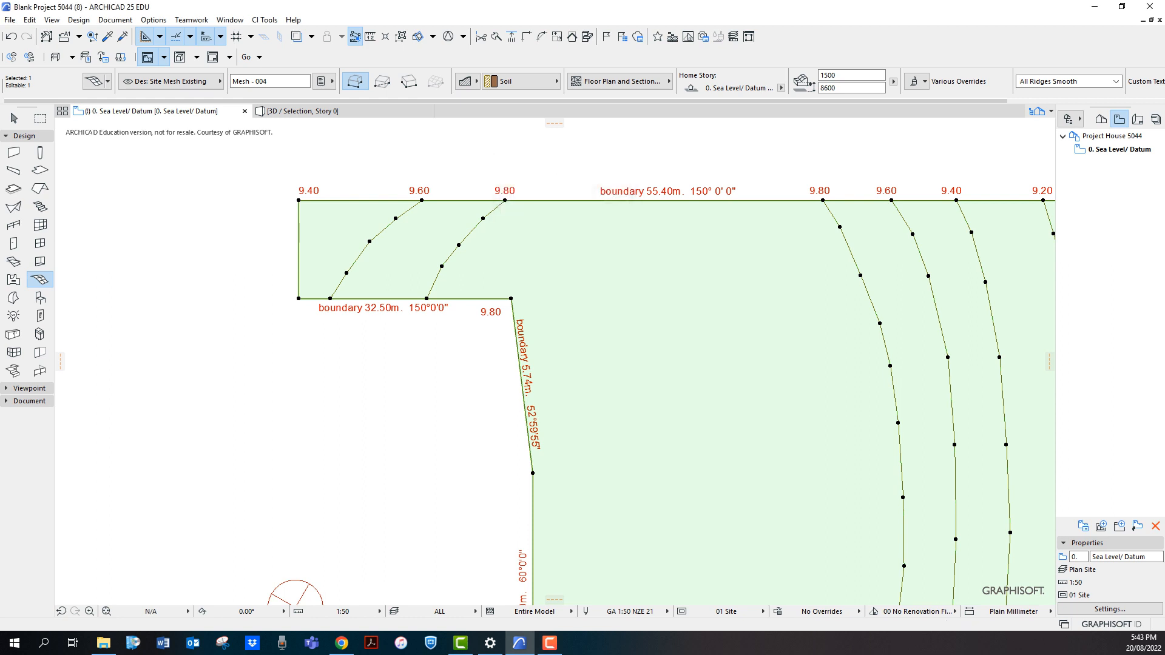
scroll(556, 361, down, 3)
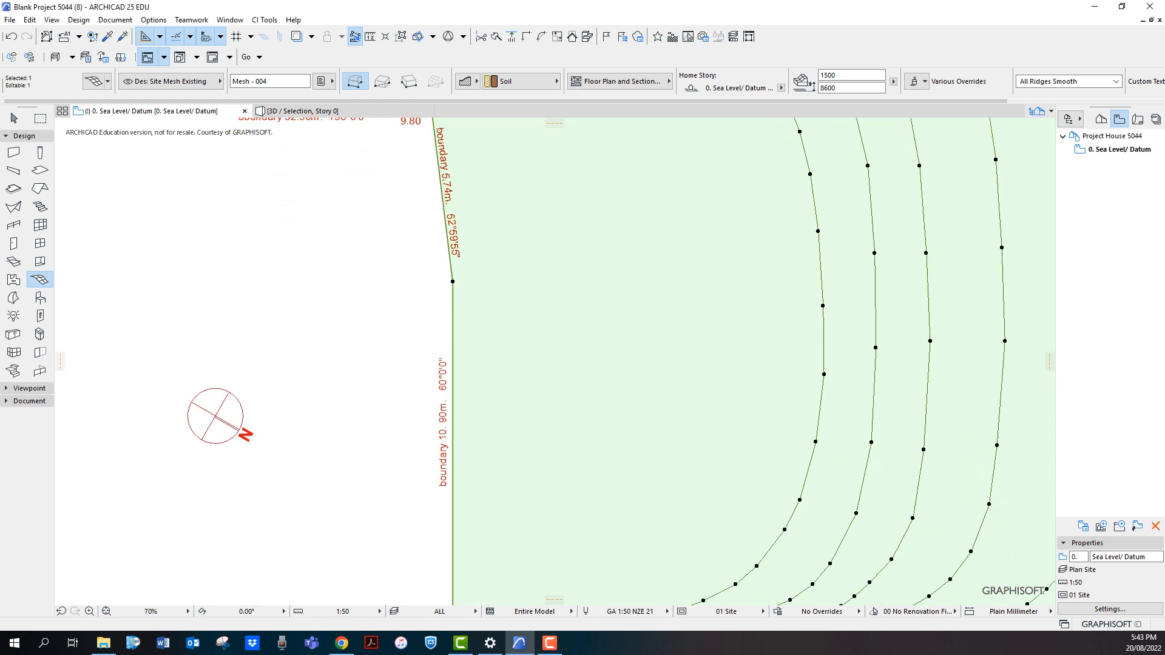
click(453, 281)
text(9800)
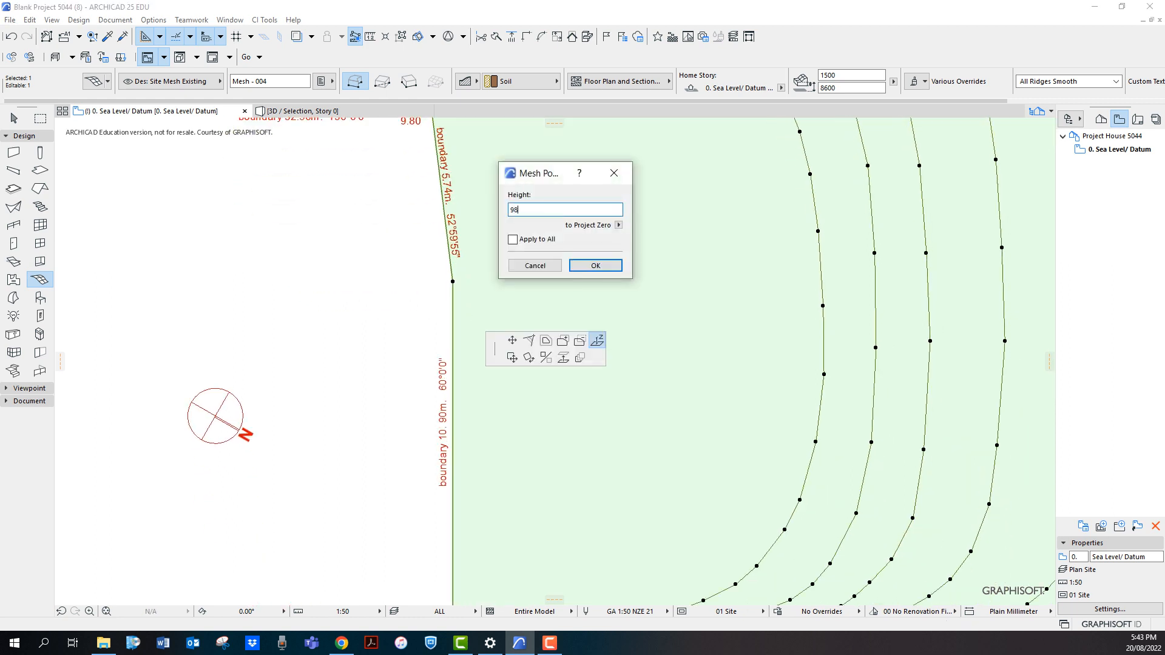
key(Return)
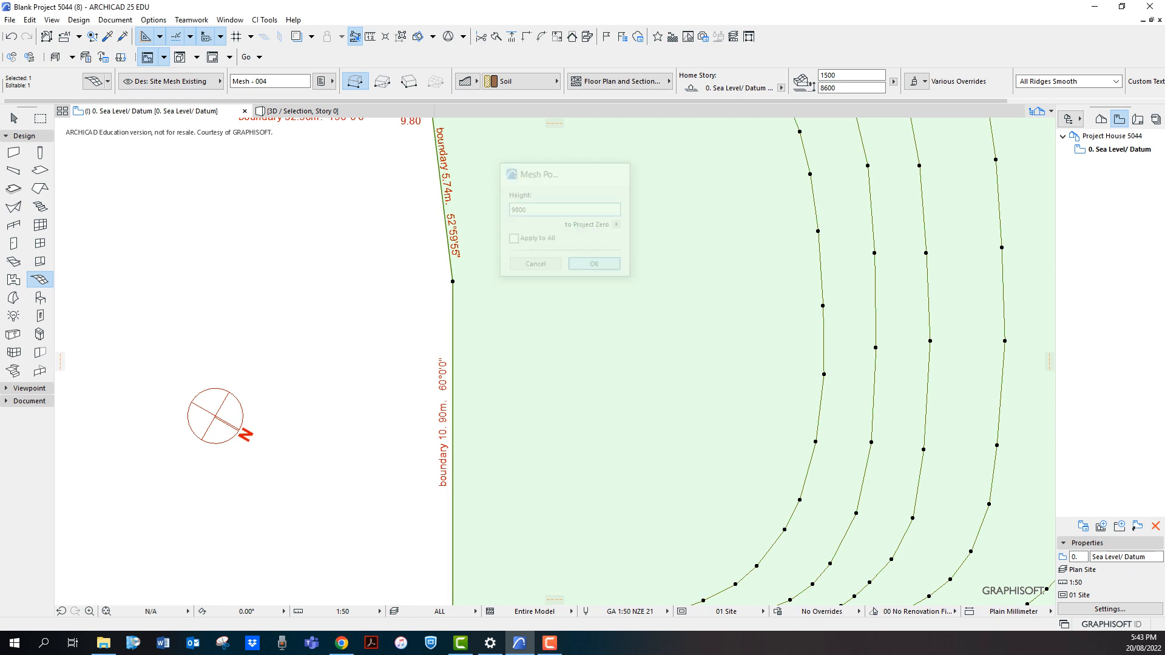
Elevate the mesh corner where the 10.90 m and 22.20 m boundaries meet to 9800
scroll(511, 466, down, 3)
middle_drag(511, 466, 487, 371)
scroll(431, 477, up, 3)
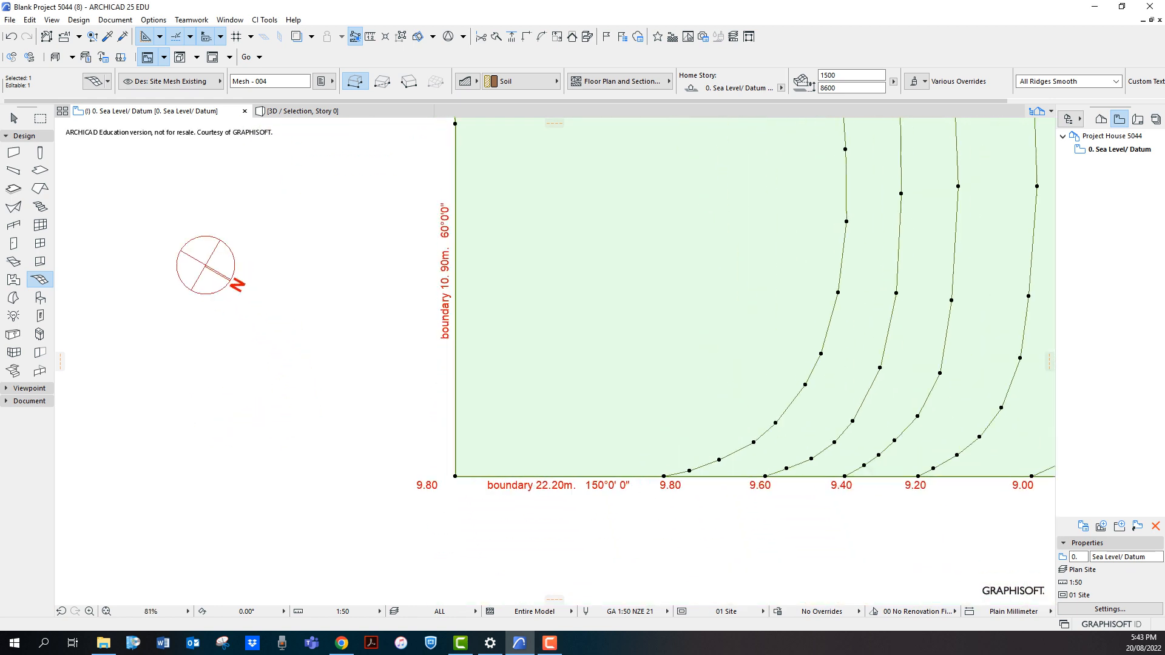
click(459, 476)
click(603, 536)
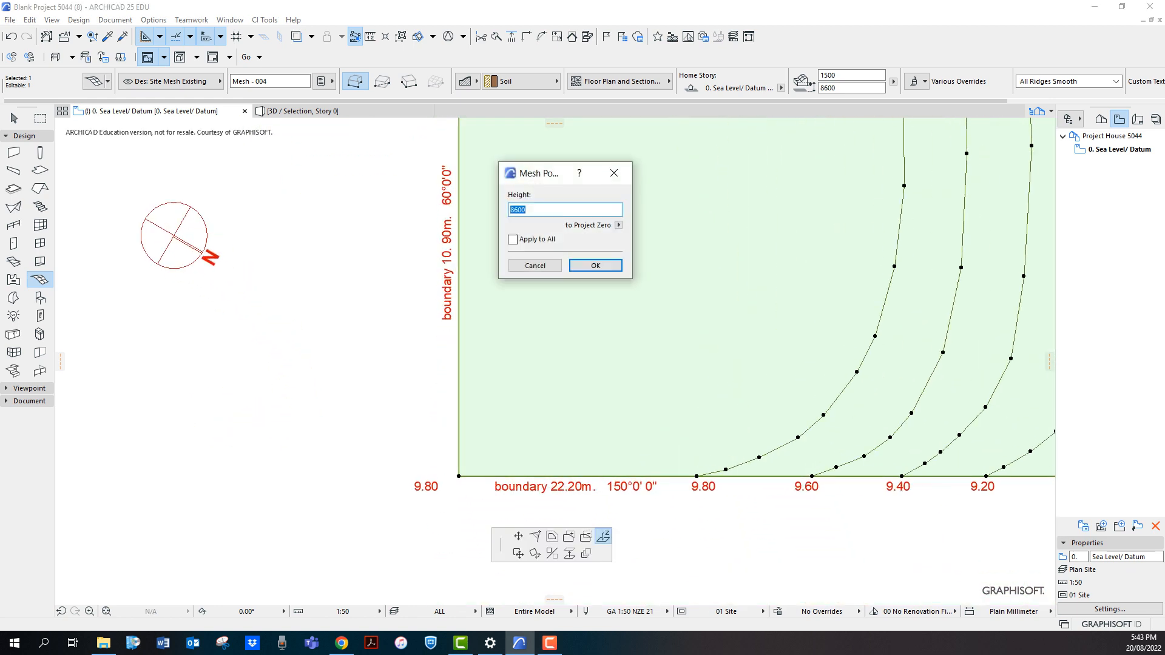
text(9800)
key(Return)
Elevate the two corners of the 19.80 m boundary to their surveyed levels, 8900 at the 8.90 label and 8700 at the 8.70 label
scroll(734, 332, down, 2)
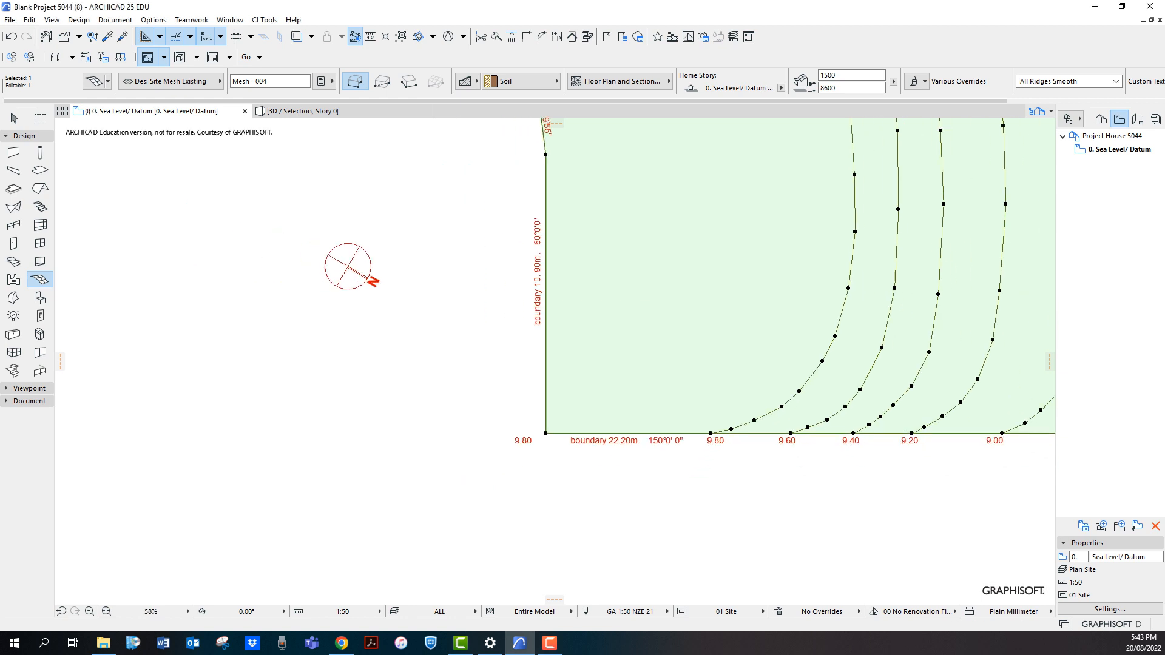
middle_drag(734, 332, 451, 442)
scroll(683, 458, down, 1)
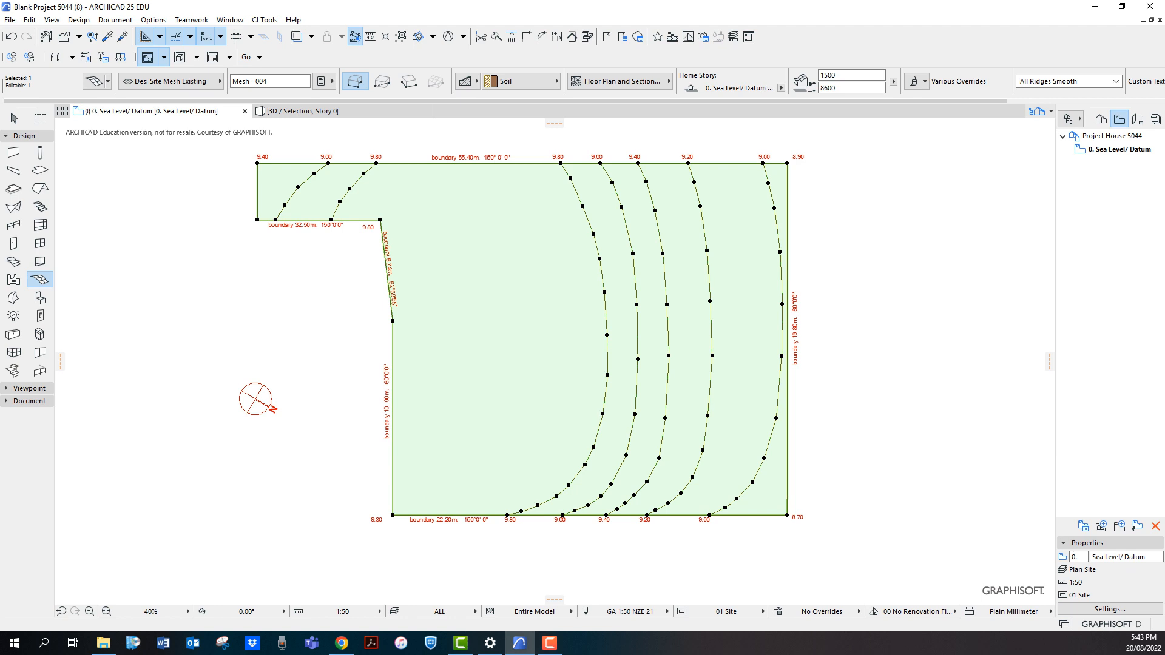
click(787, 163)
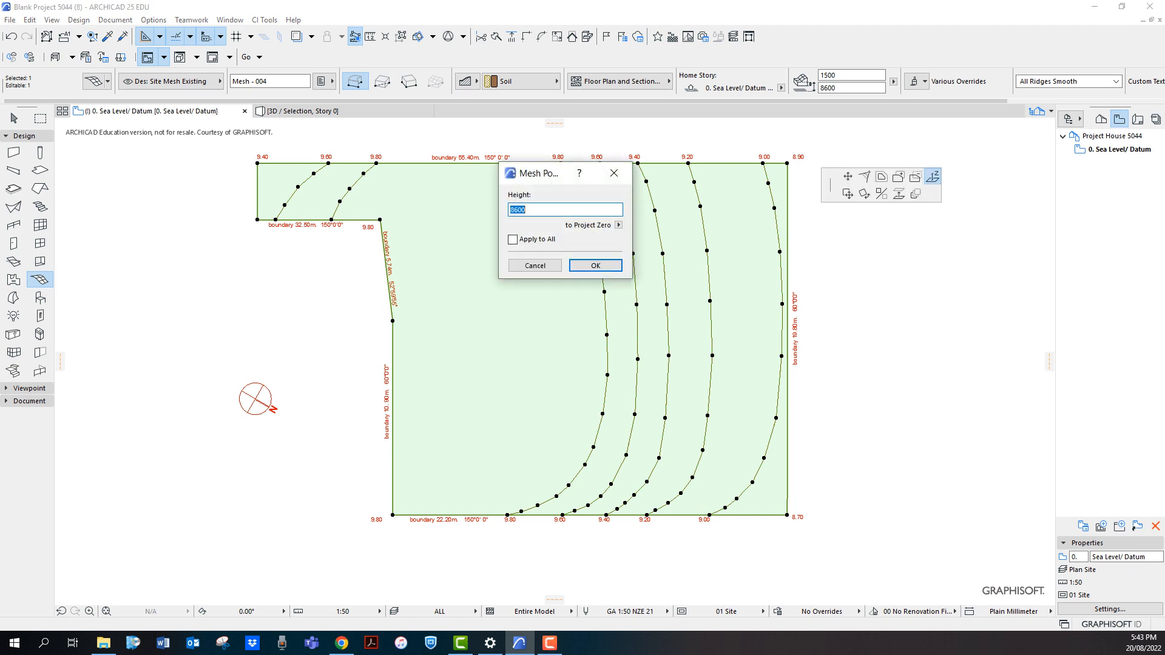
drag(527, 210, 515, 210)
text(89)
click(595, 266)
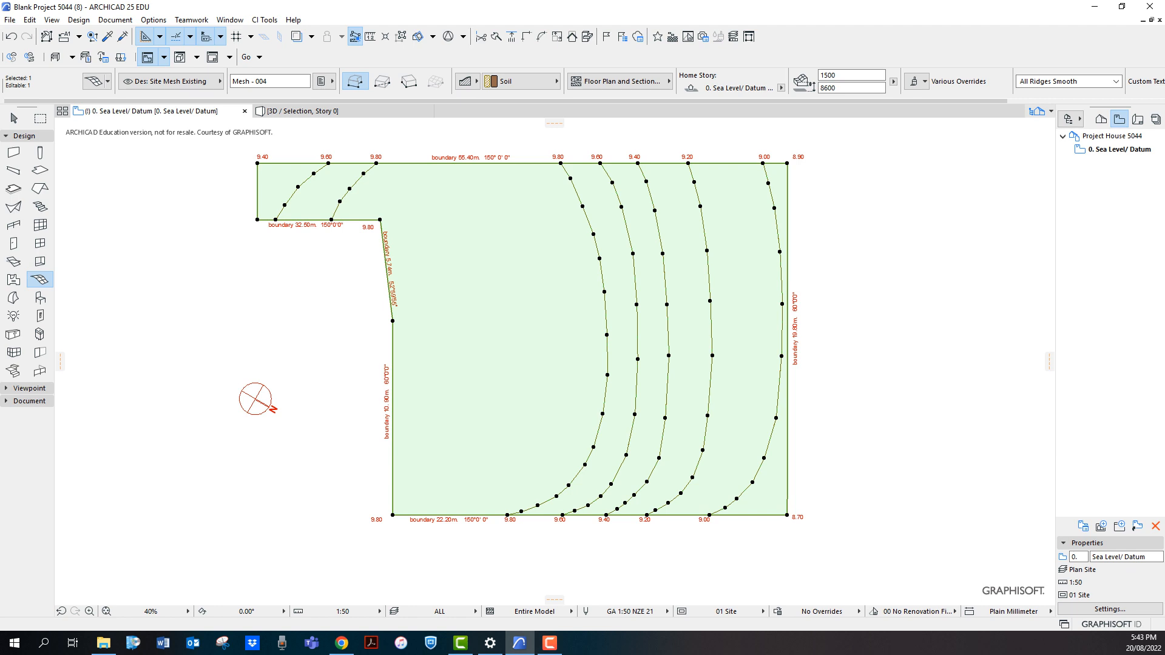
click(787, 516)
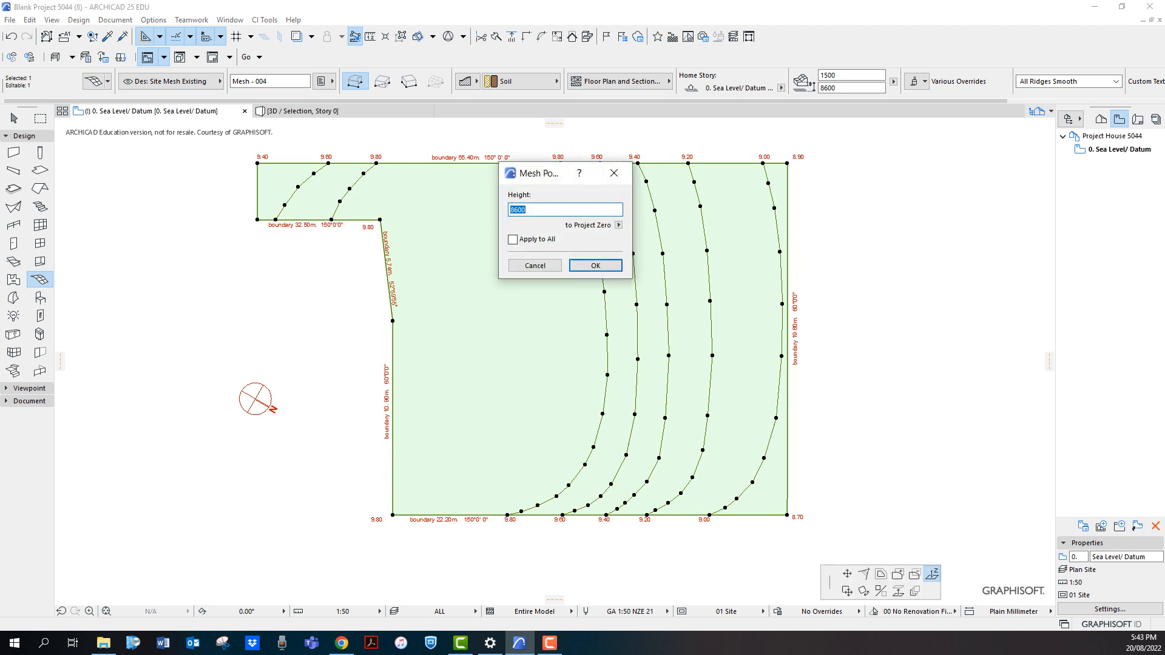
text(870)
click(597, 267)
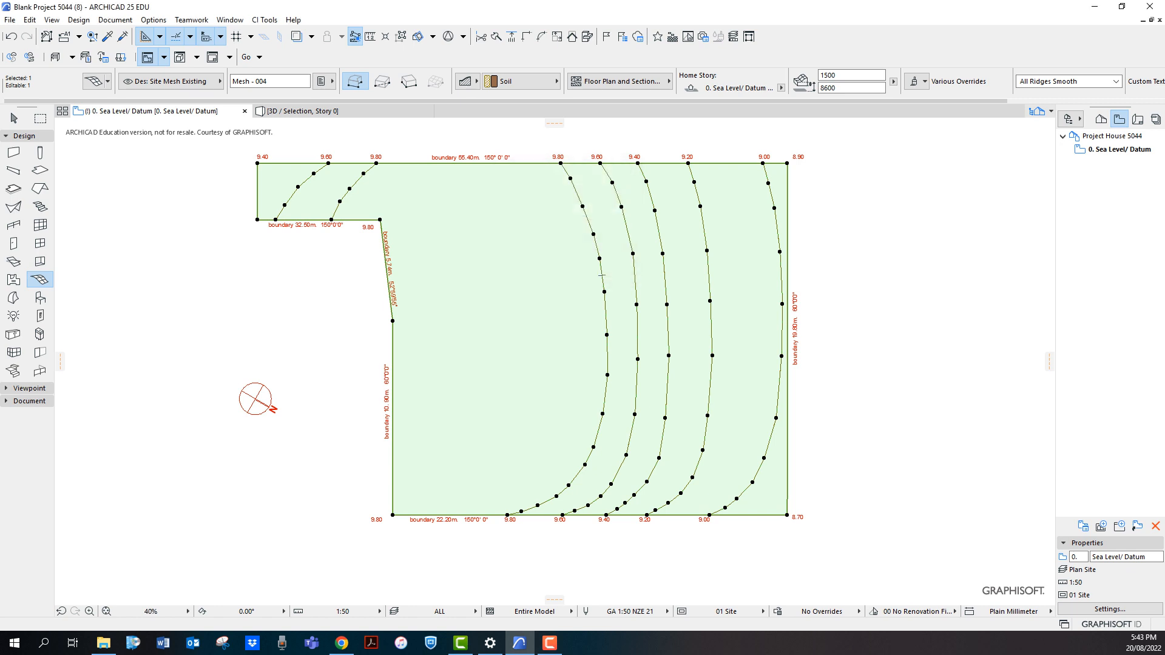
Show the selected mesh in 3D, inspect its elevated corners from another angle, and return to the Sea Level/ Datum plan
right_click(258, 296)
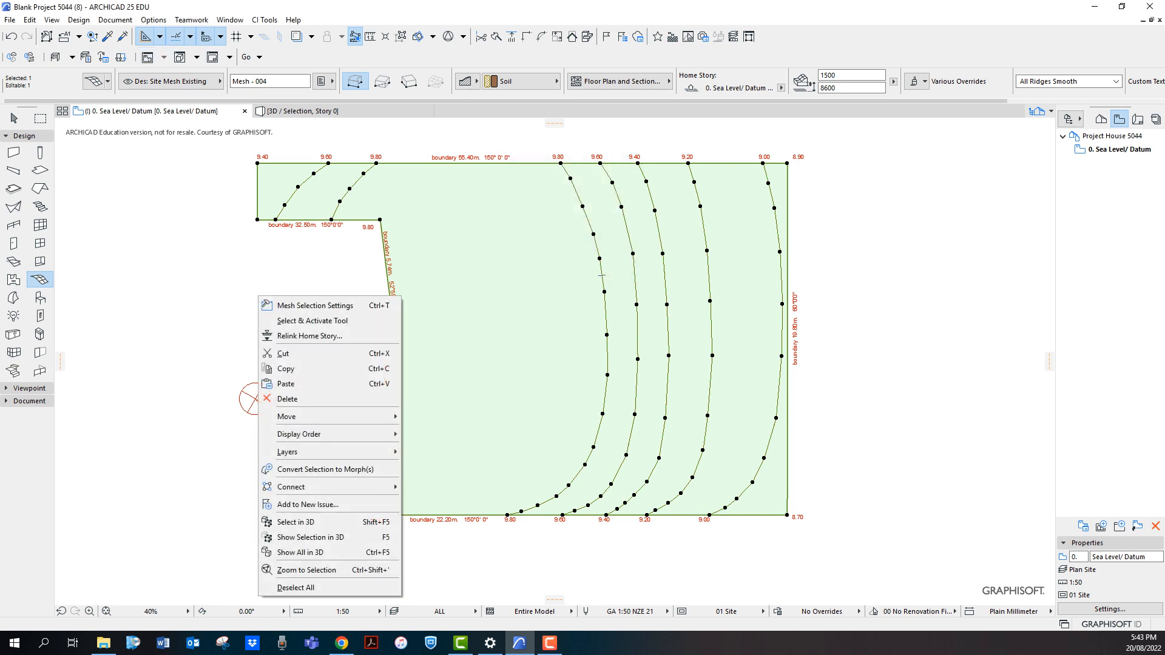
click(310, 537)
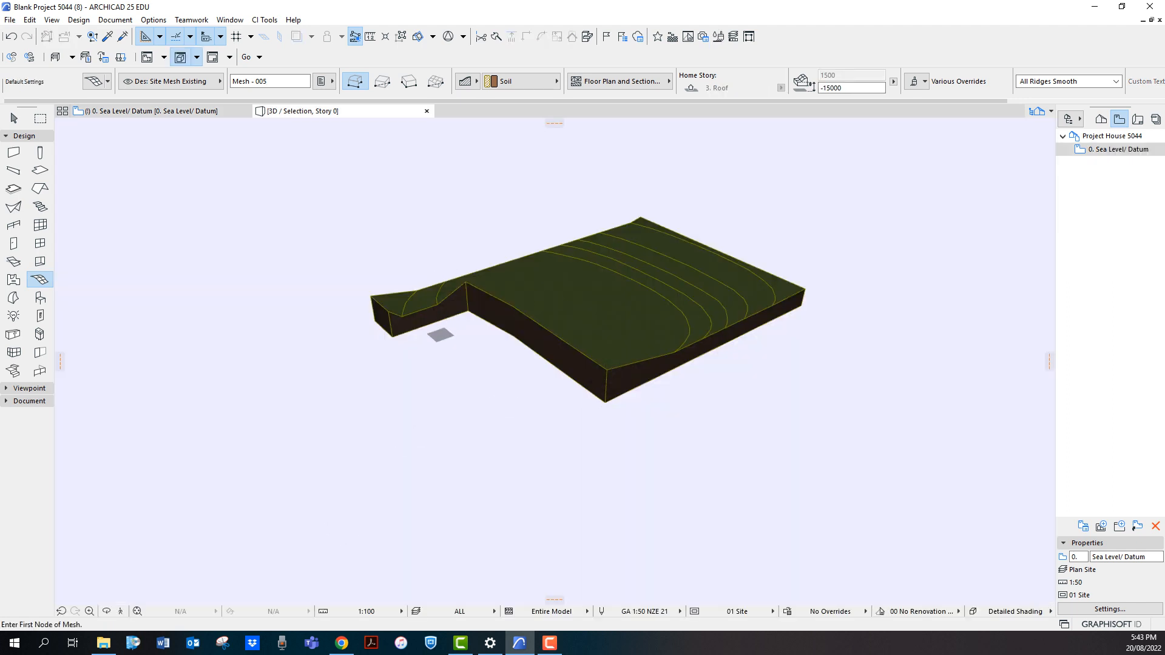
shift+middle_drag(555, 364, 483, 358)
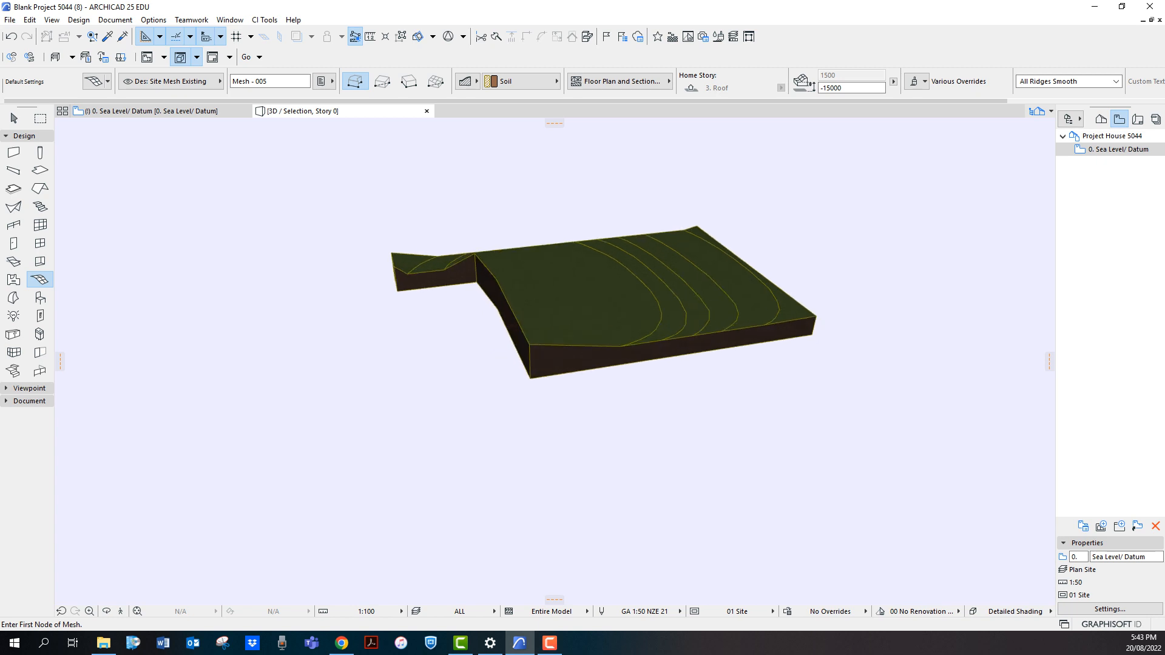
click(152, 111)
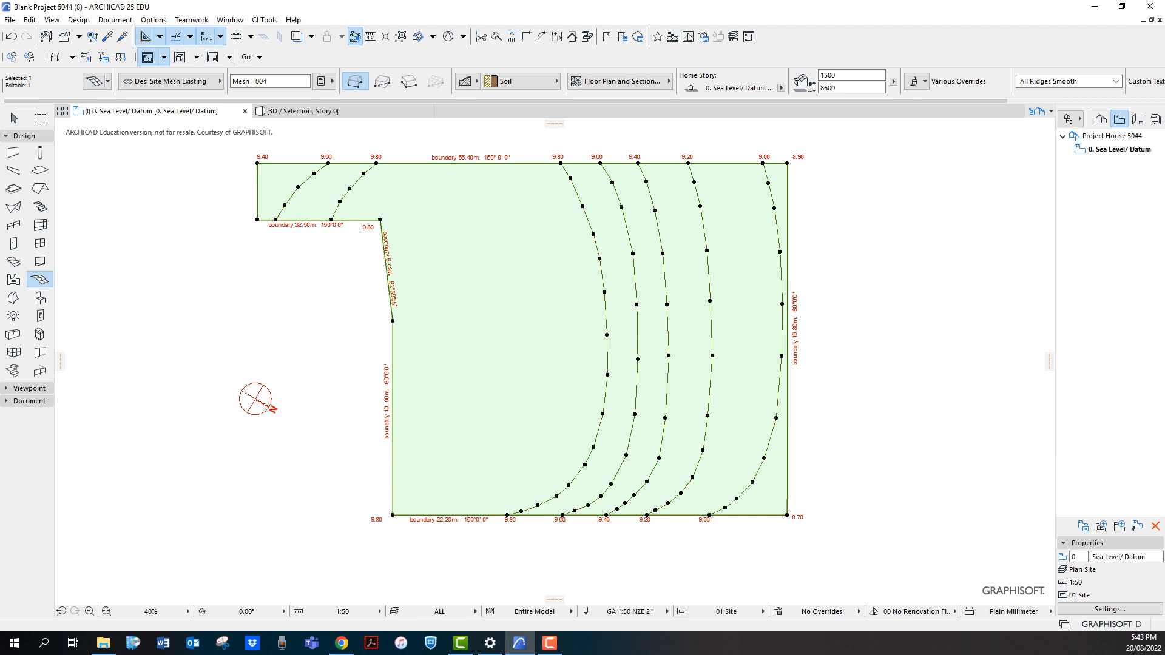
Elevate the 9.60 contour in the narrow strip to 9600 relative to Project Zero, applied to all its points
middle_drag(556, 328, 539, 384)
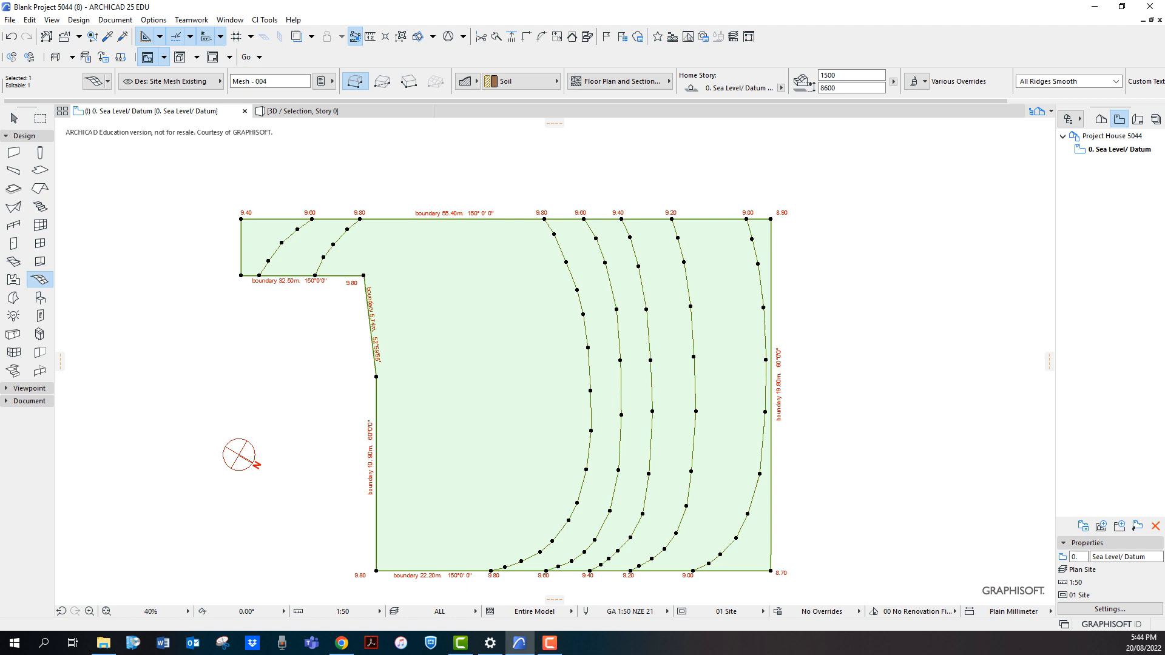
scroll(285, 303, up, 3)
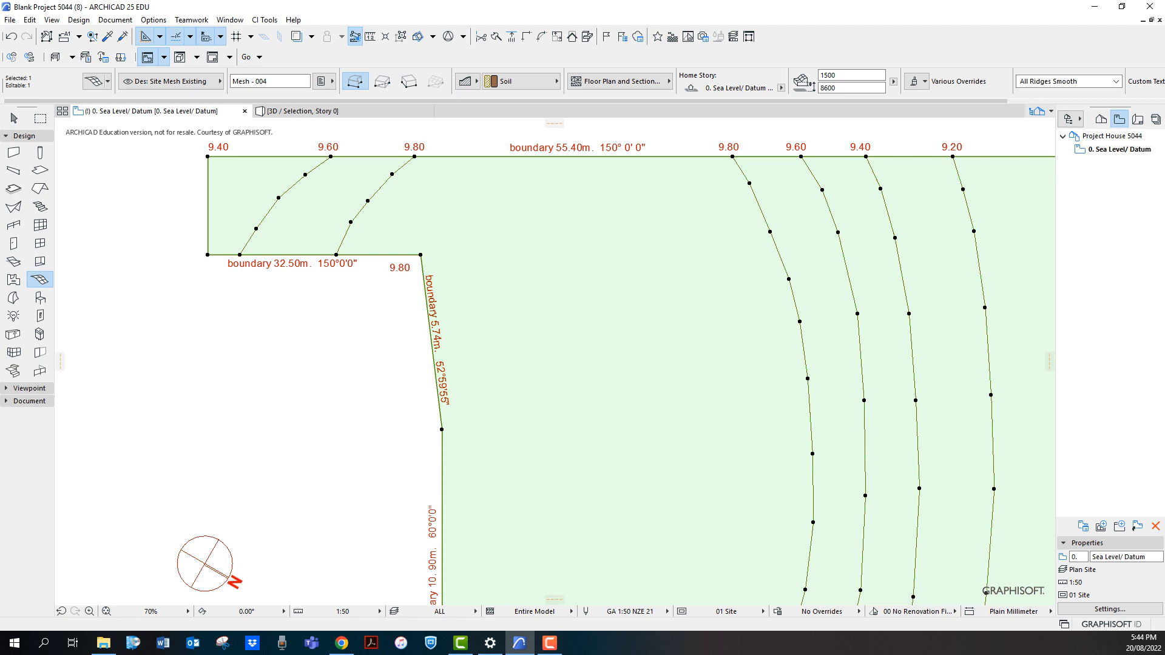
click(420, 255)
click(355, 256)
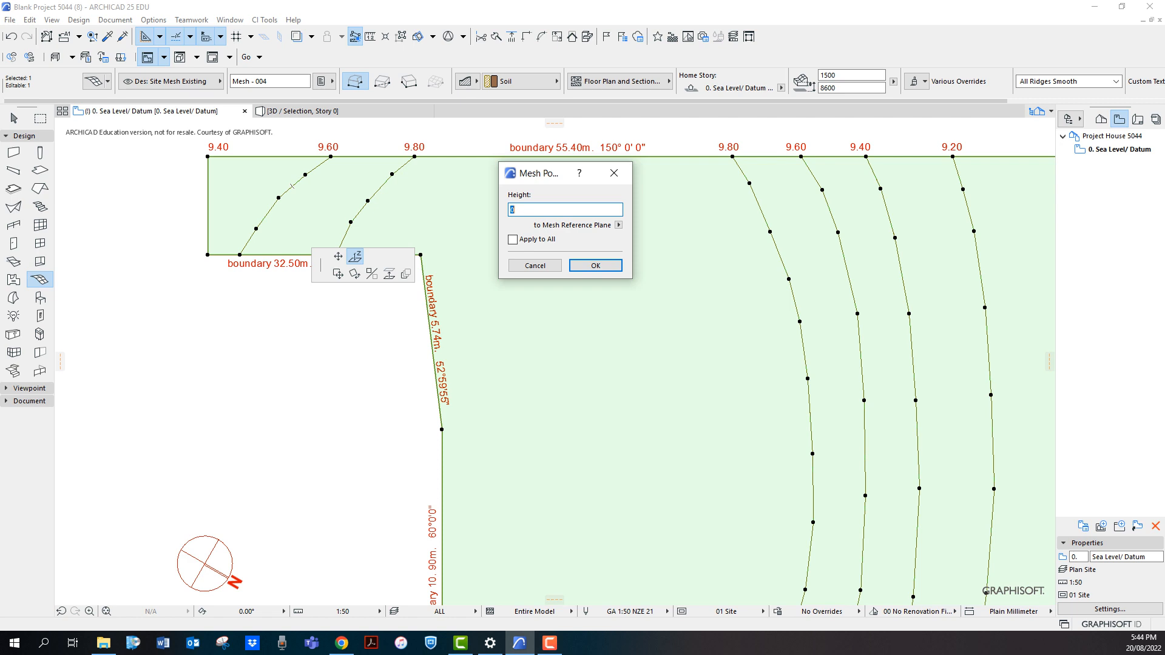
click(619, 224)
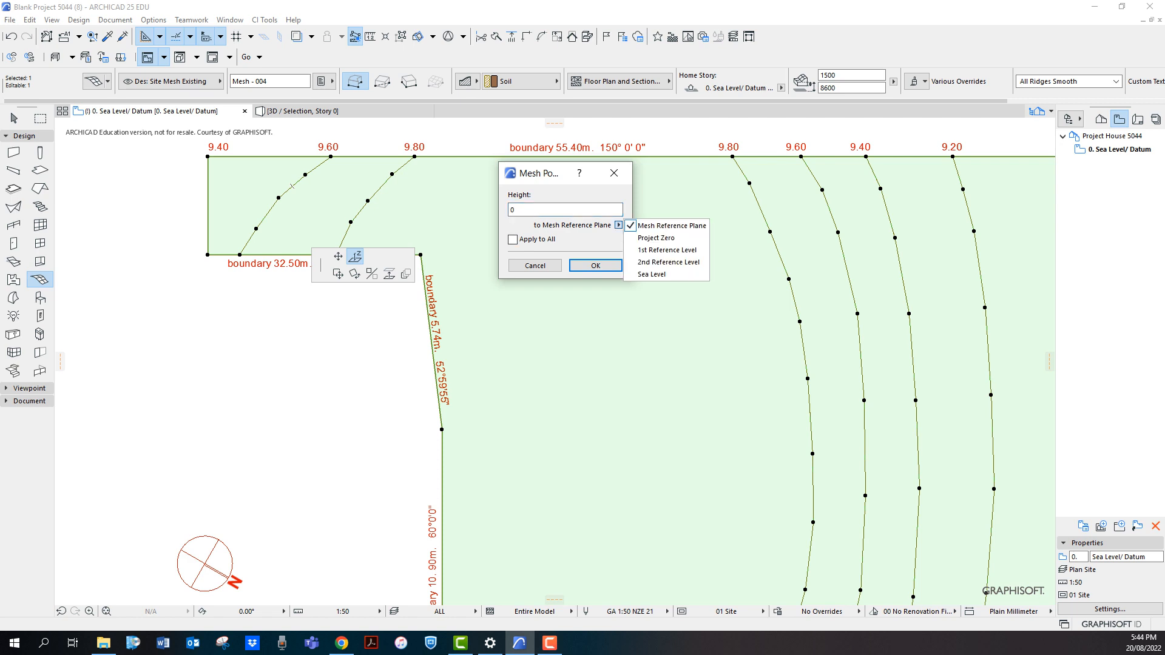
click(656, 238)
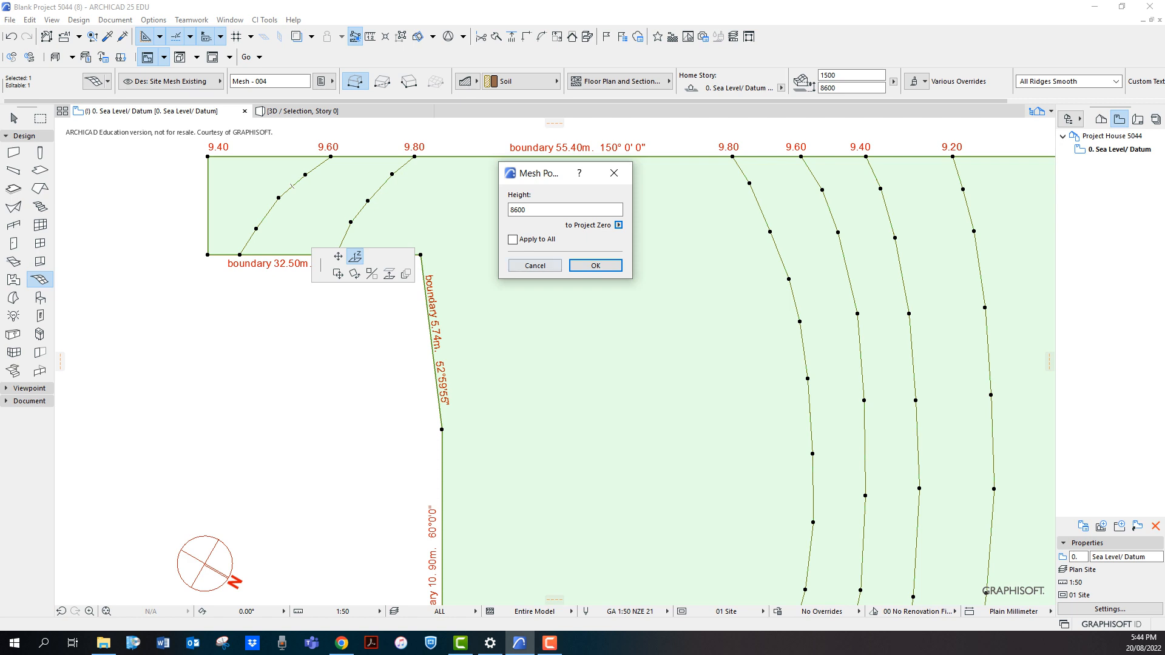
click(512, 239)
text(9600)
key(Return)
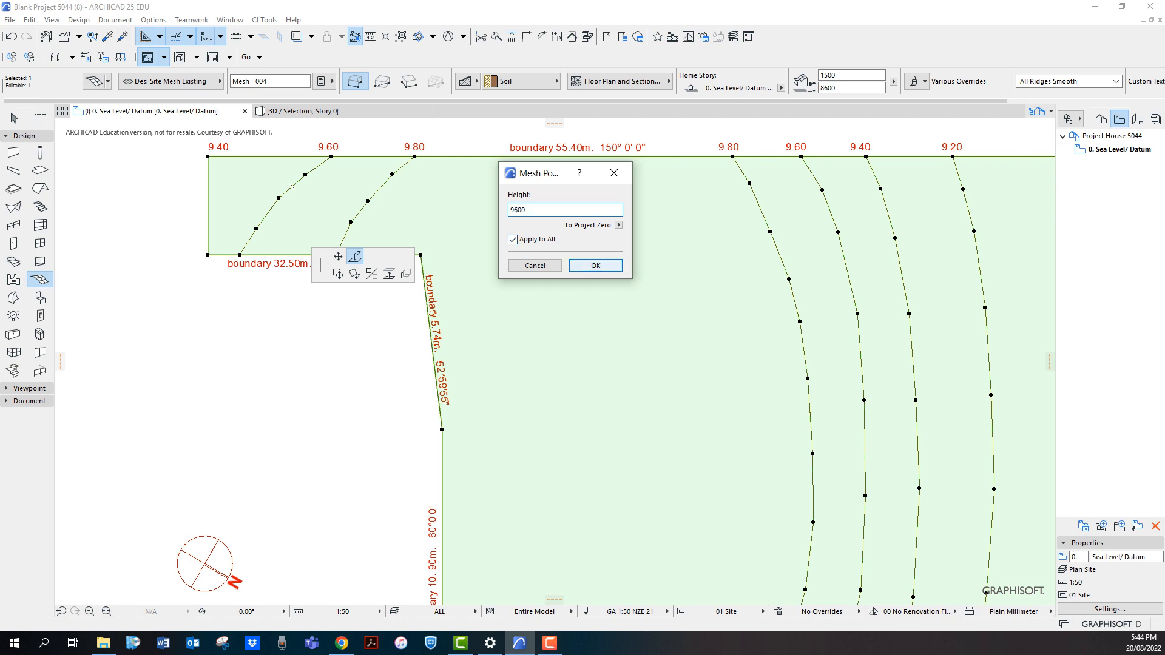
Elevate the two boundary nodes at the ends of the narrow strip's 9.60 contour to 9600
scroll(305, 125, up, 5)
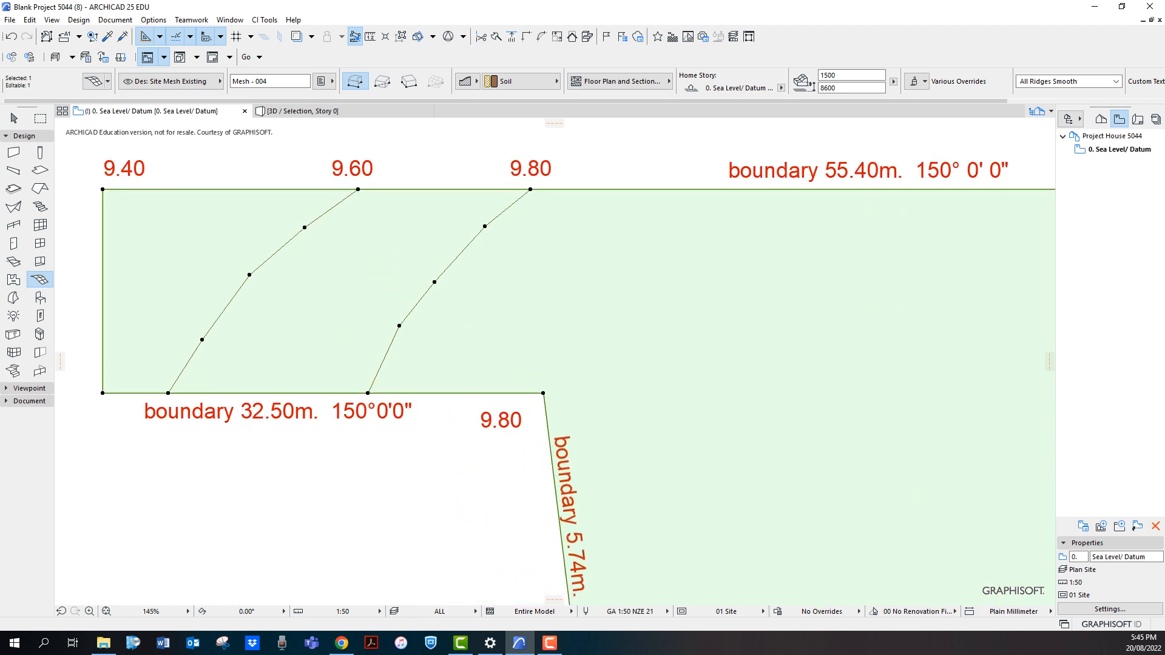
click(531, 189)
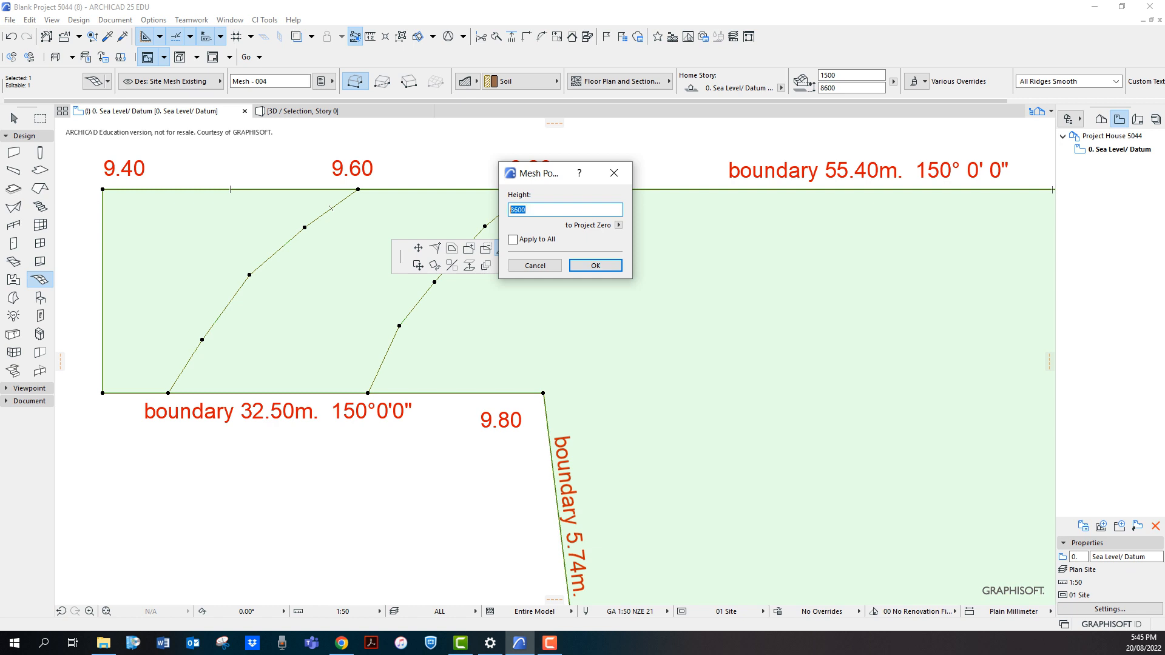
text(9600)
click(595, 266)
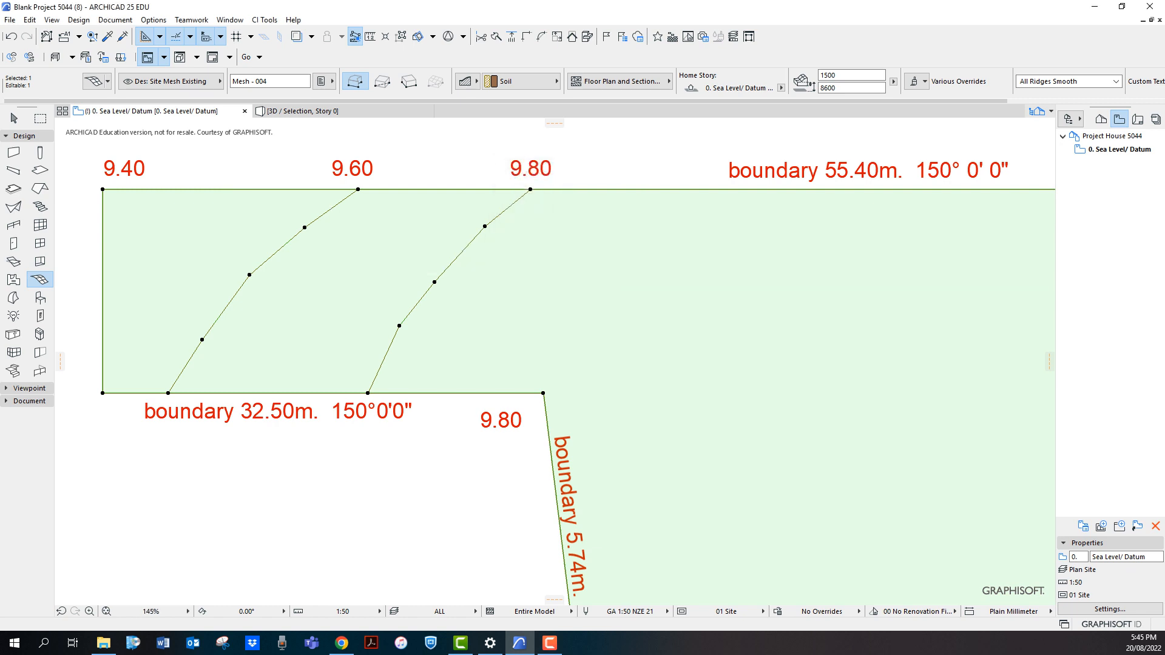
click(168, 394)
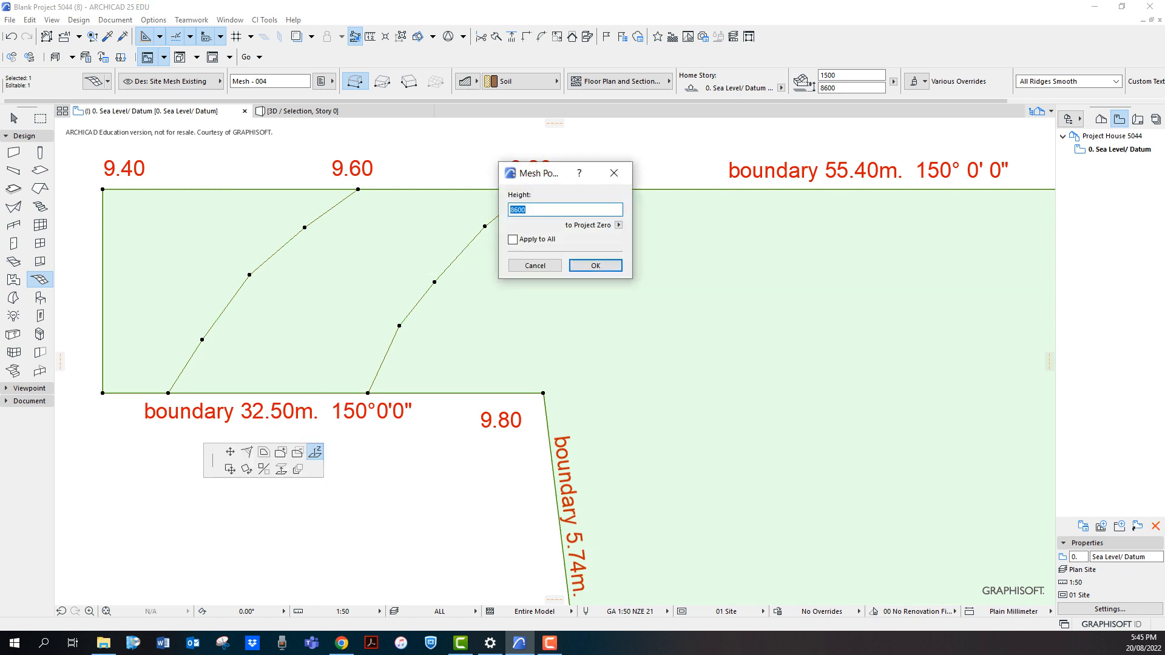
text(9600)
key(Return)
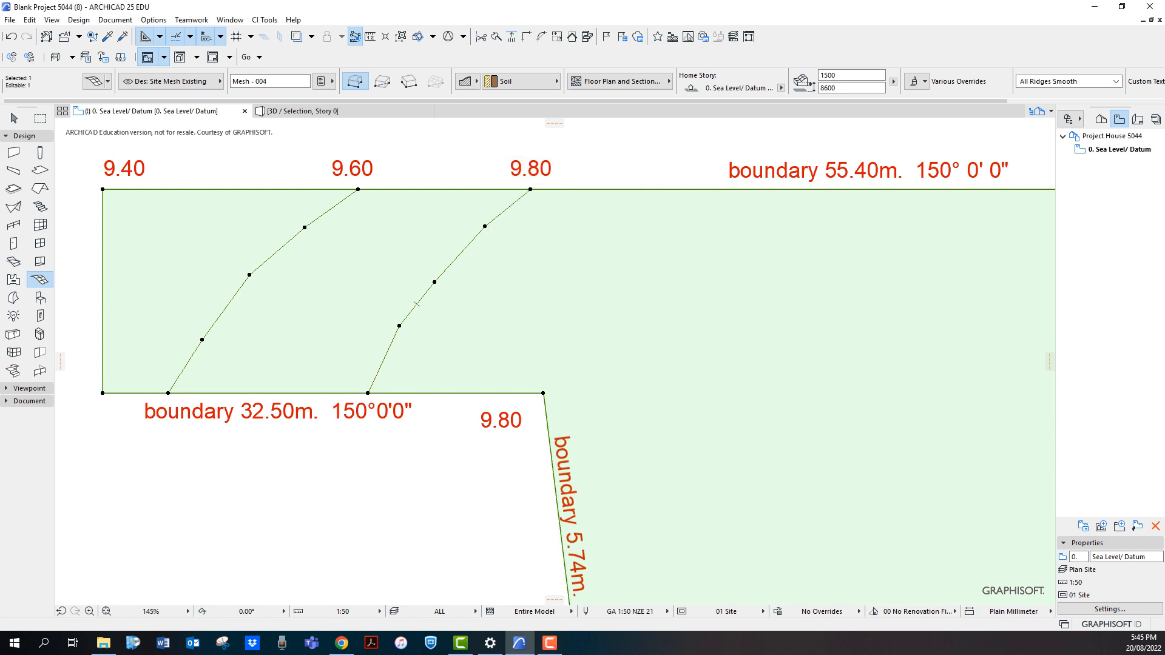
Elevate the 9.80 contour in the narrow strip to 9800 relative to Project Zero, applied to all its points
click(434, 283)
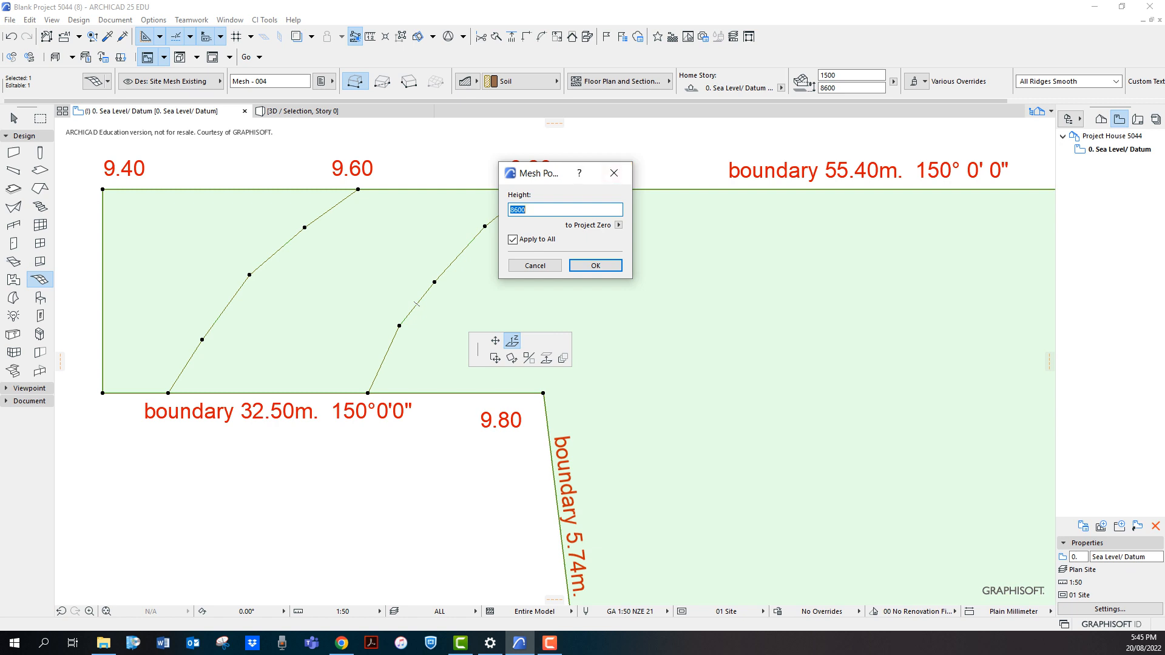
text(9400)
key(Return)
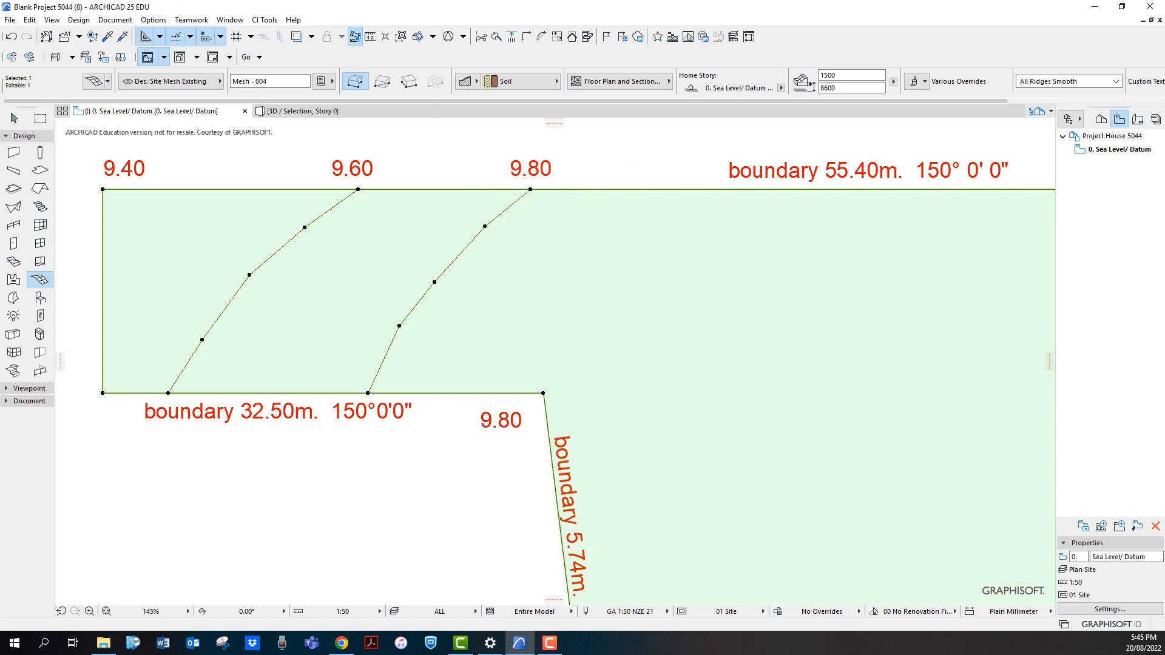
click(543, 393)
drag(529, 210, 509, 210)
text(9800)
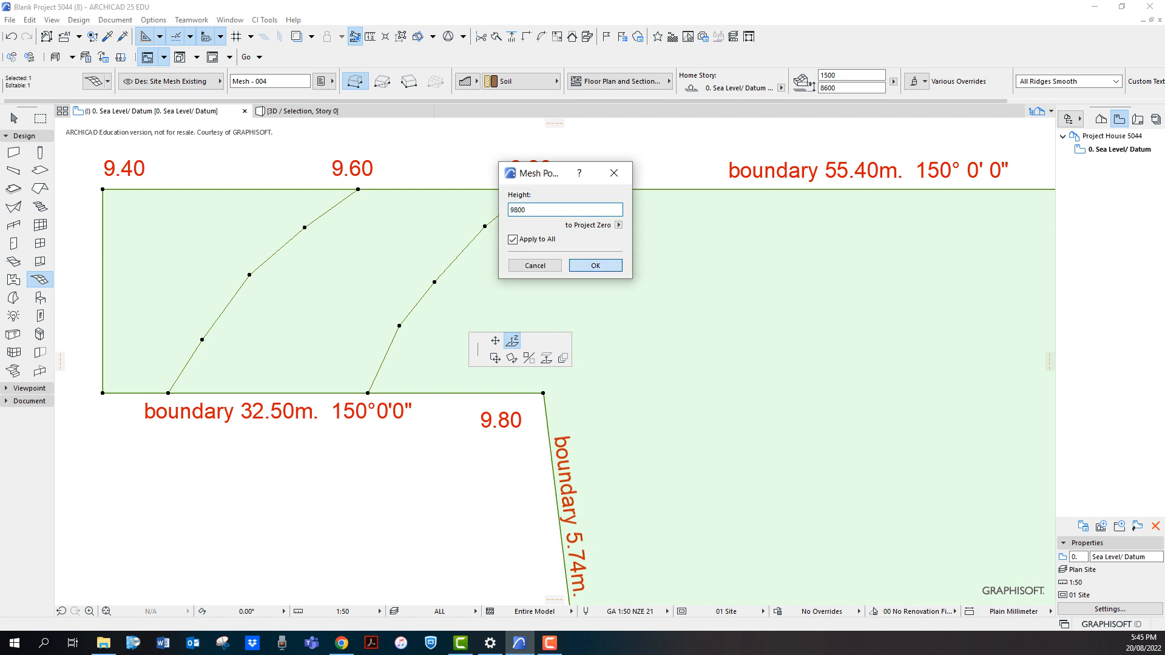
click(596, 265)
Elevate the two boundary nodes at the ends of the narrow strip's 9.80 contour to 9800
click(531, 189)
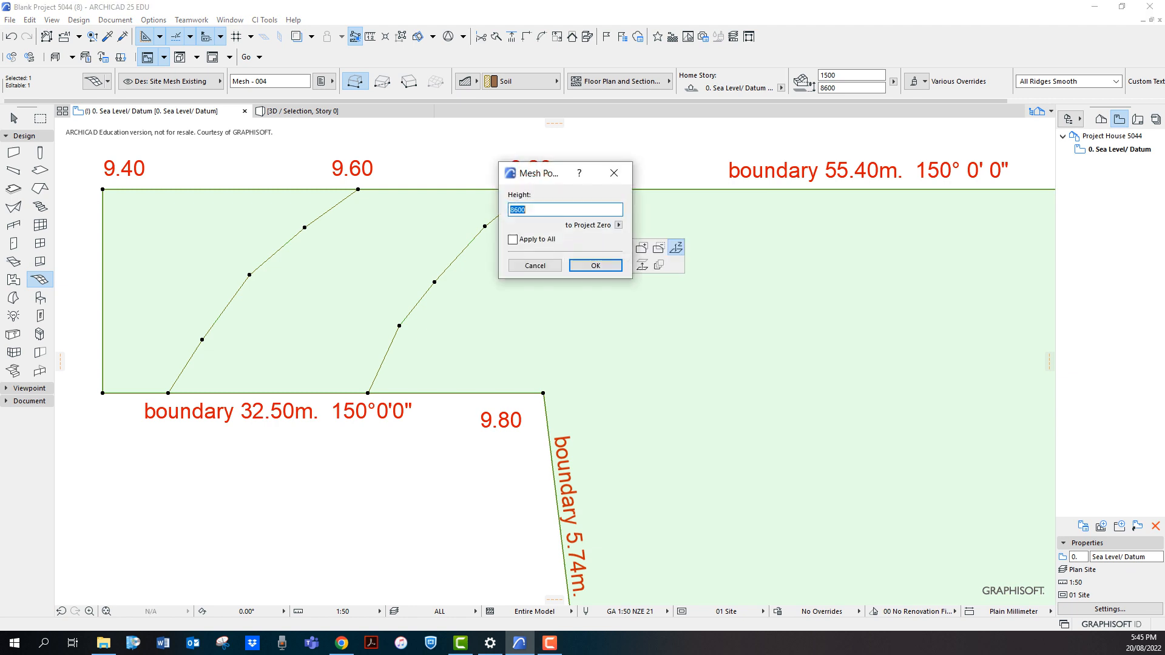
text(9800)
key(Return)
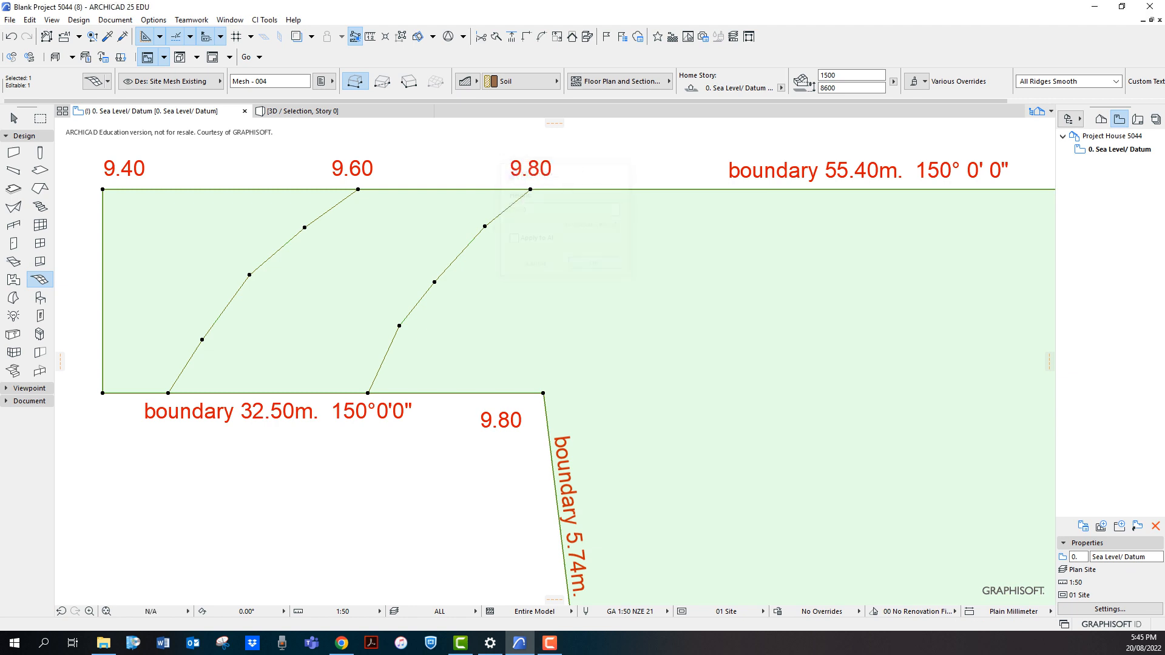
click(368, 393)
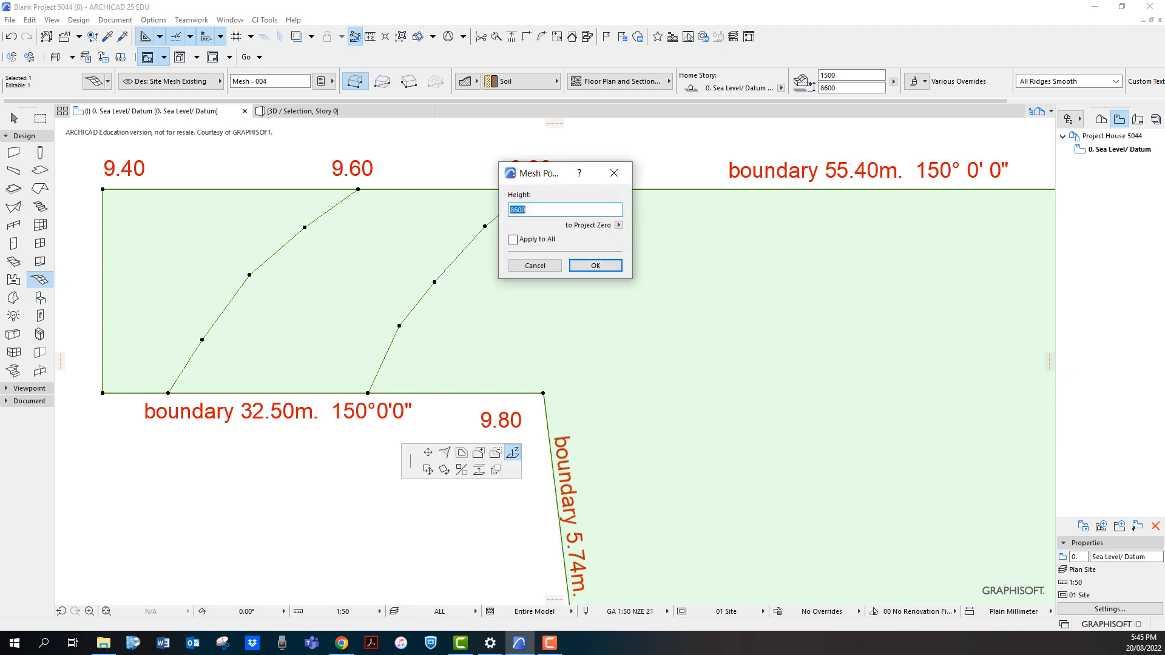
text(9800)
key(Return)
Elevate the long 9.80 contour across the main part of the site to 9800 relative to Project Zero, applied to all its points
scroll(376, 227, down, 3)
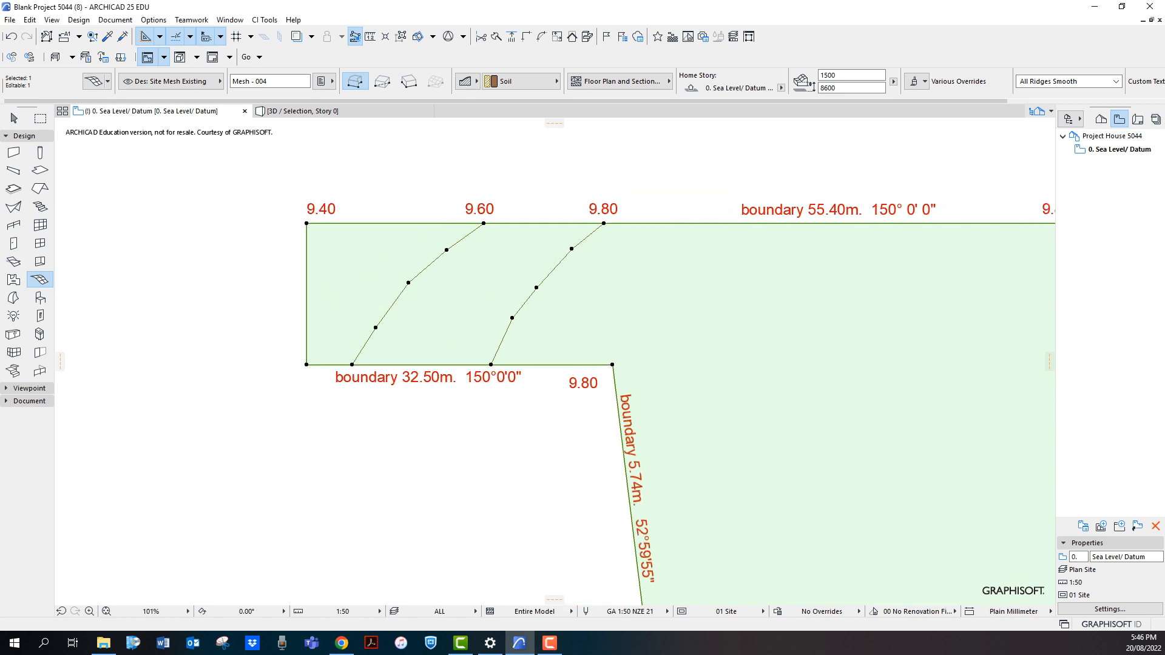
middle_drag(759, 388, 598, 251)
scroll(630, 322, down, 1)
scroll(613, 308, down, 1)
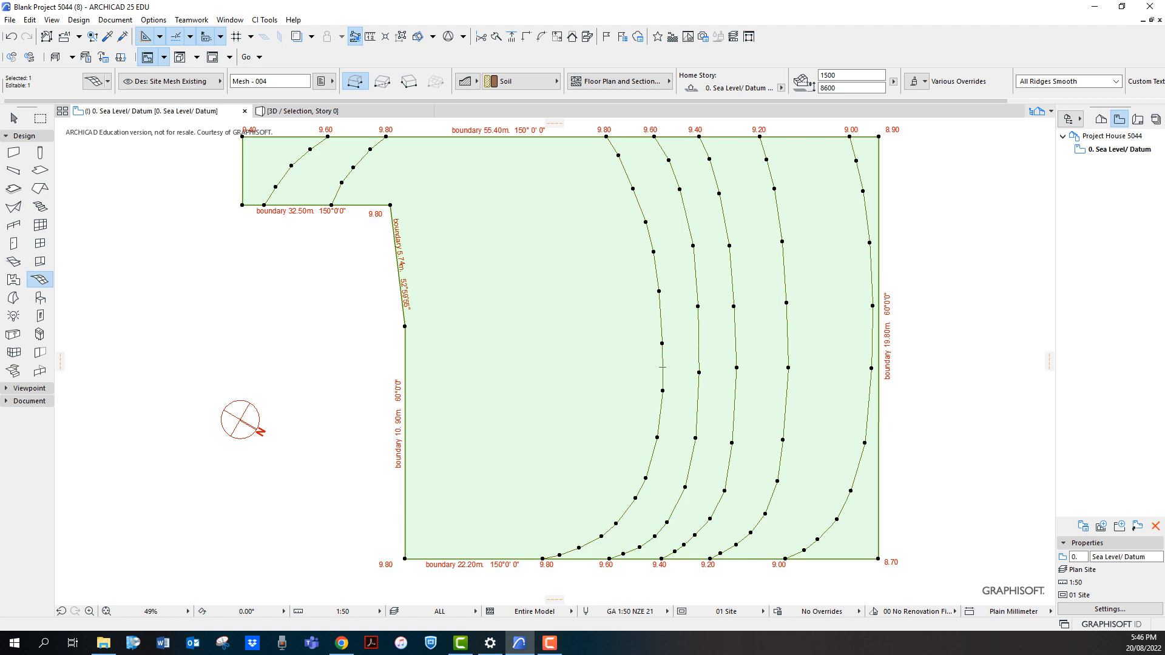
click(663, 368)
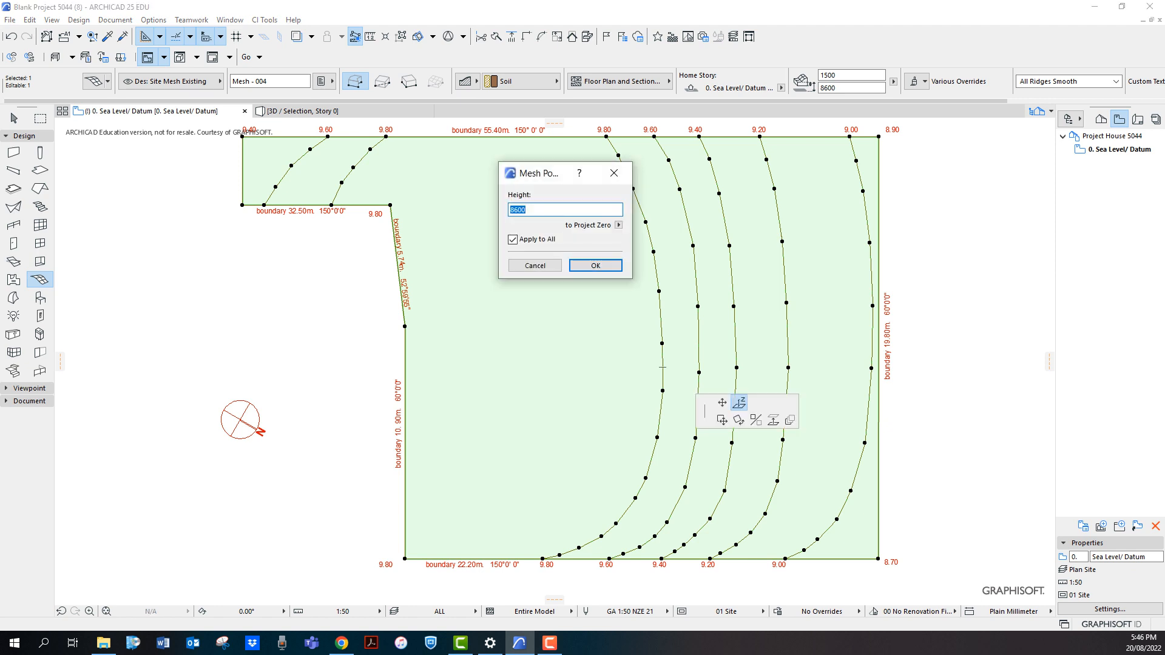
text(9800)
key(Return)
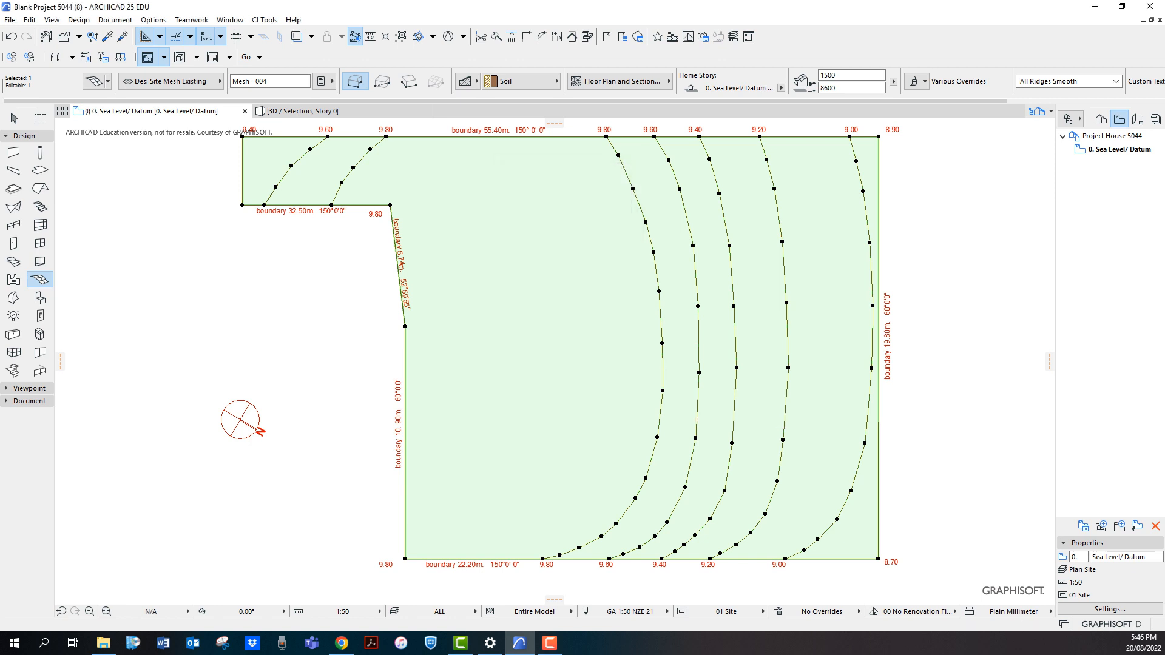
Elevate the boundary nodes at both ends of the main area's 9.80 contour to 9800, on the 55.40 m and 22.20 m boundaries
click(633, 188)
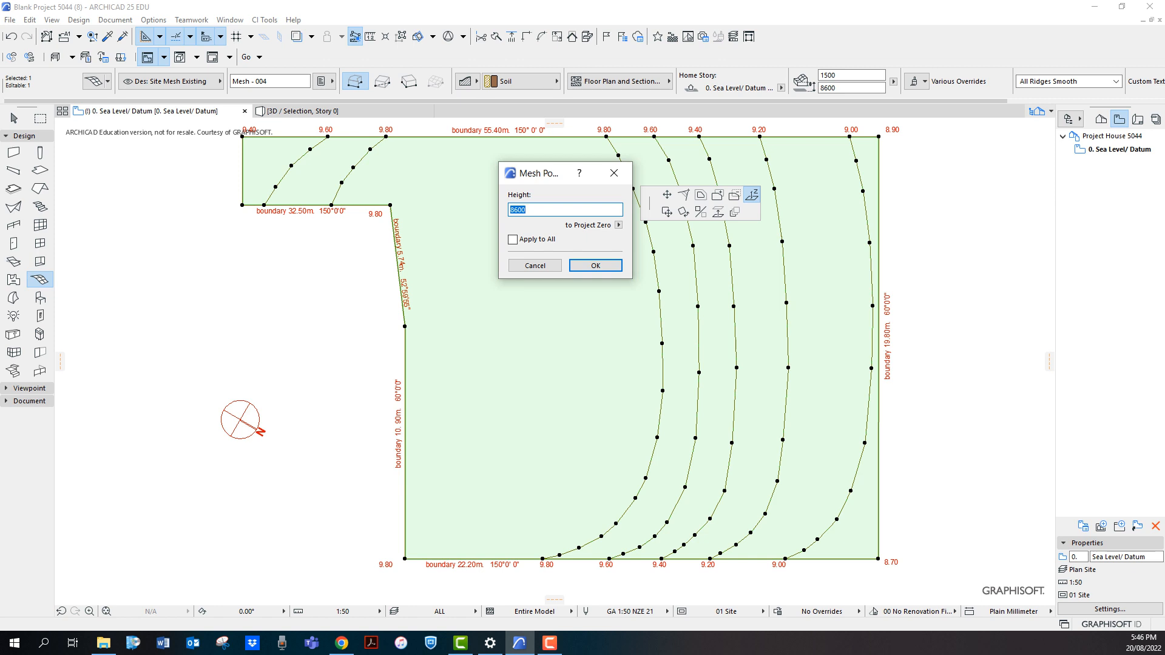
text(9800)
key(Return)
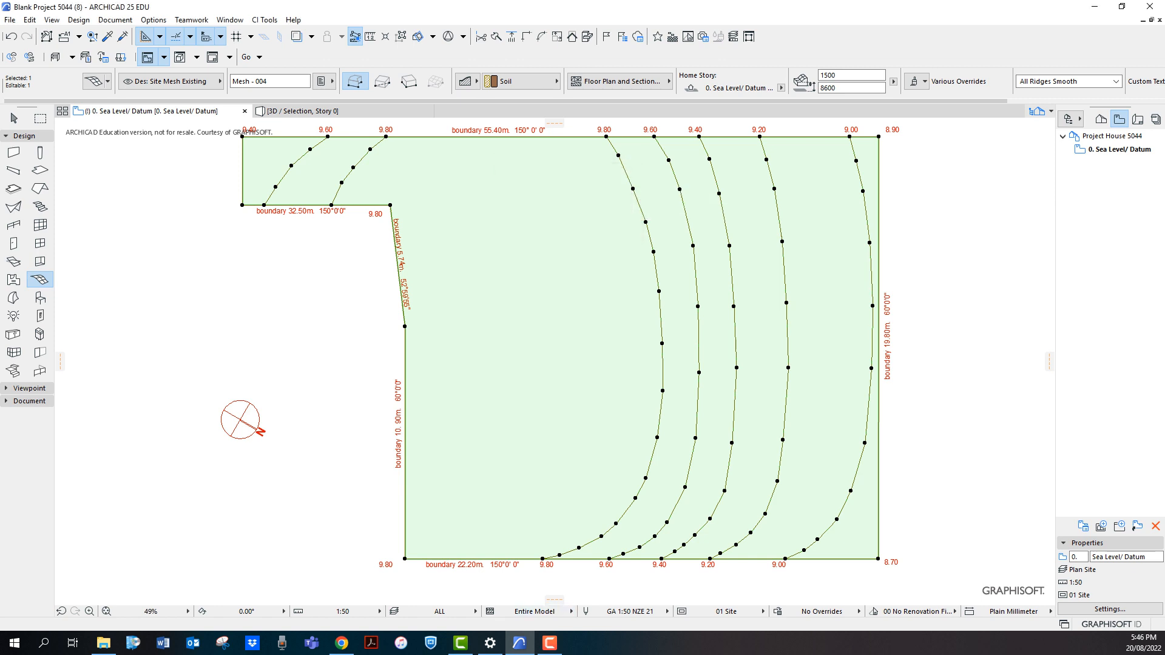
click(685, 487)
click(686, 484)
text(9800)
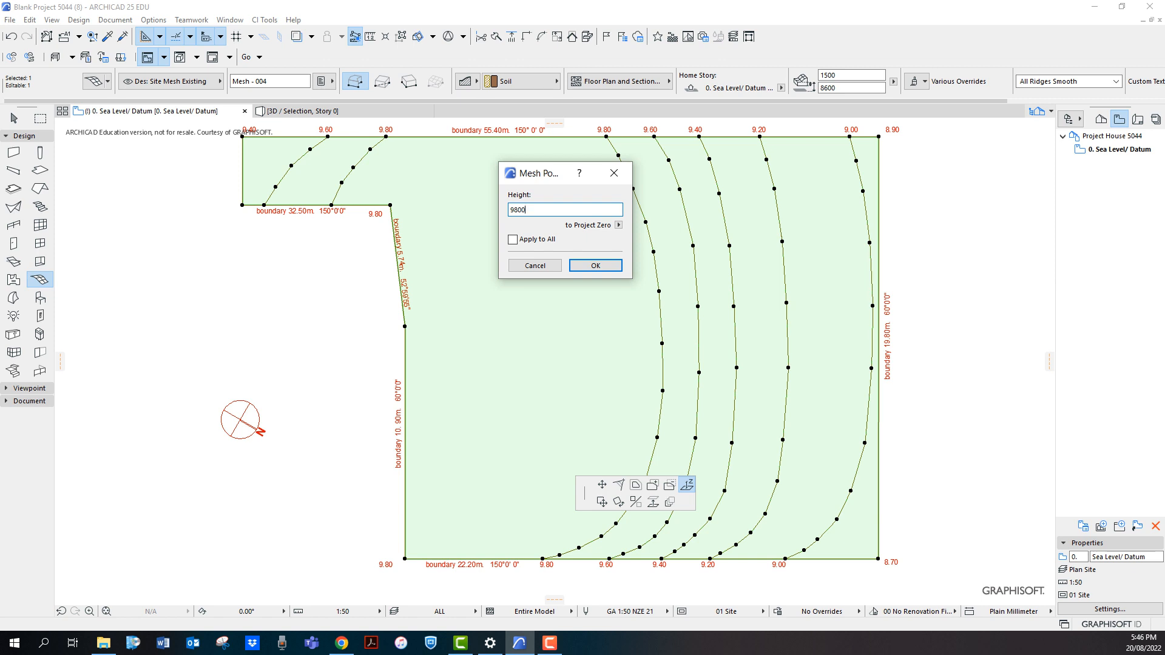
key(Return)
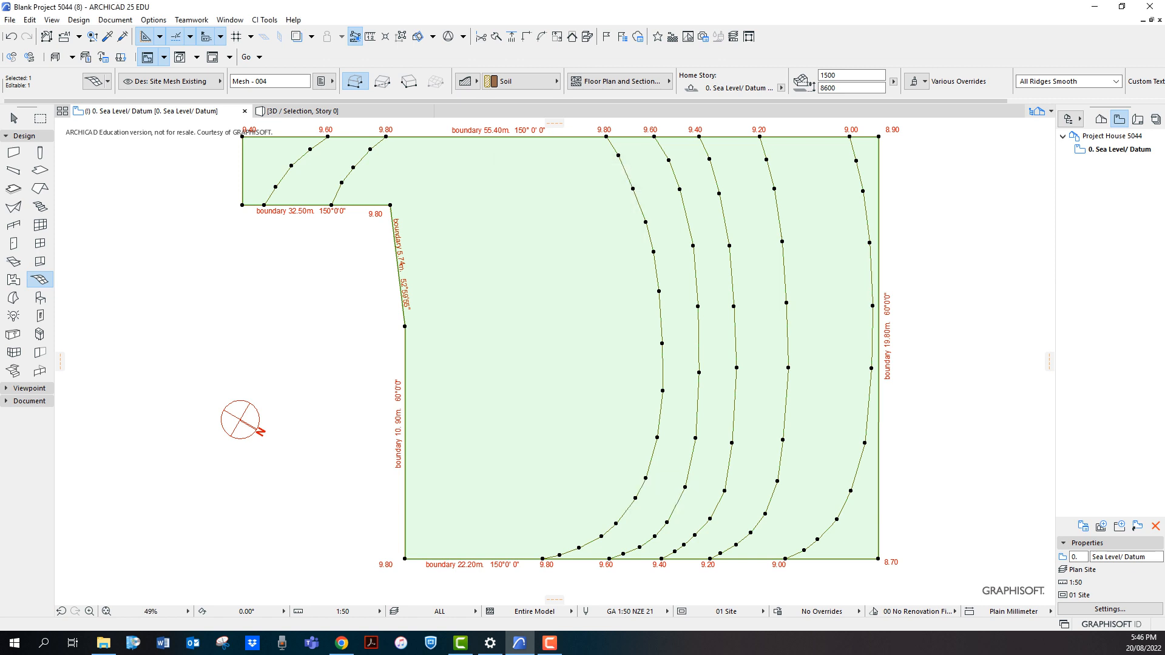
Show the selected mesh in 3D, inspect the area between the 9.80 contours from a lower angle, and return to the Sea Level/ Datum plan
right_click(285, 301)
click(340, 542)
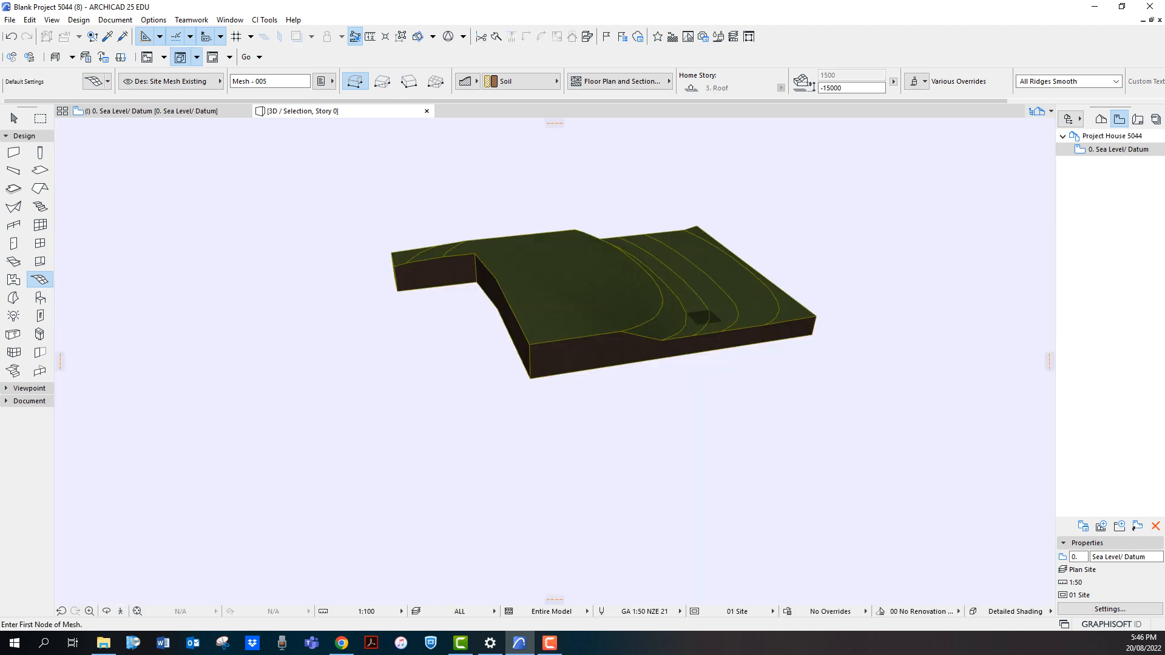
shift+middle_drag(706, 423, 789, 440)
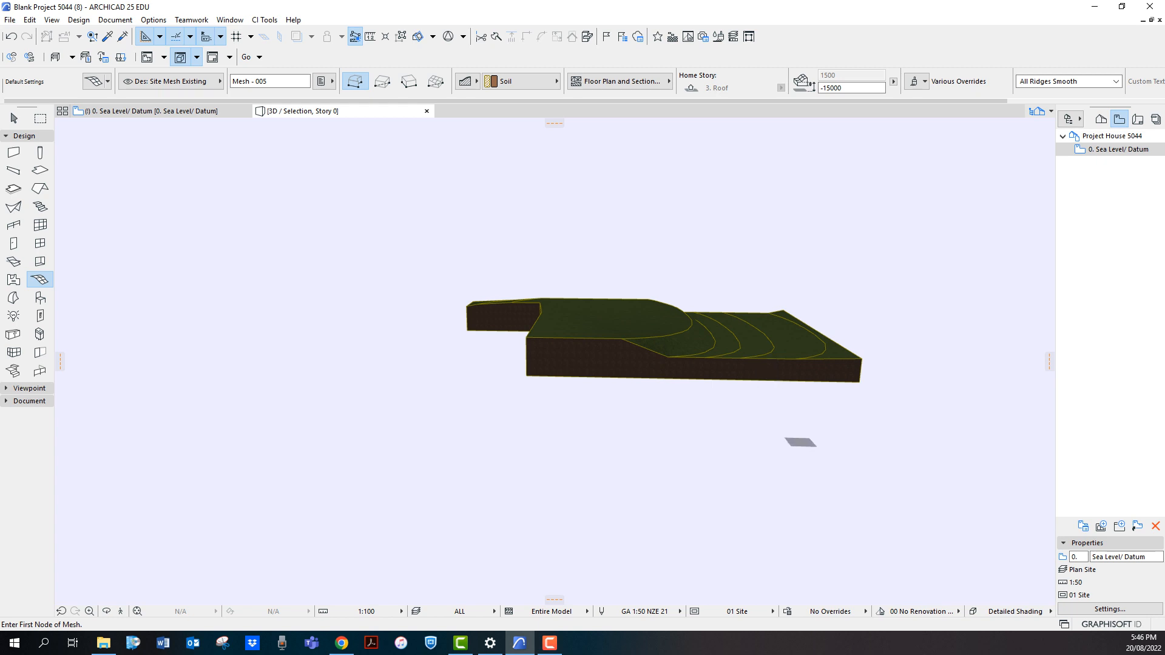
click(152, 111)
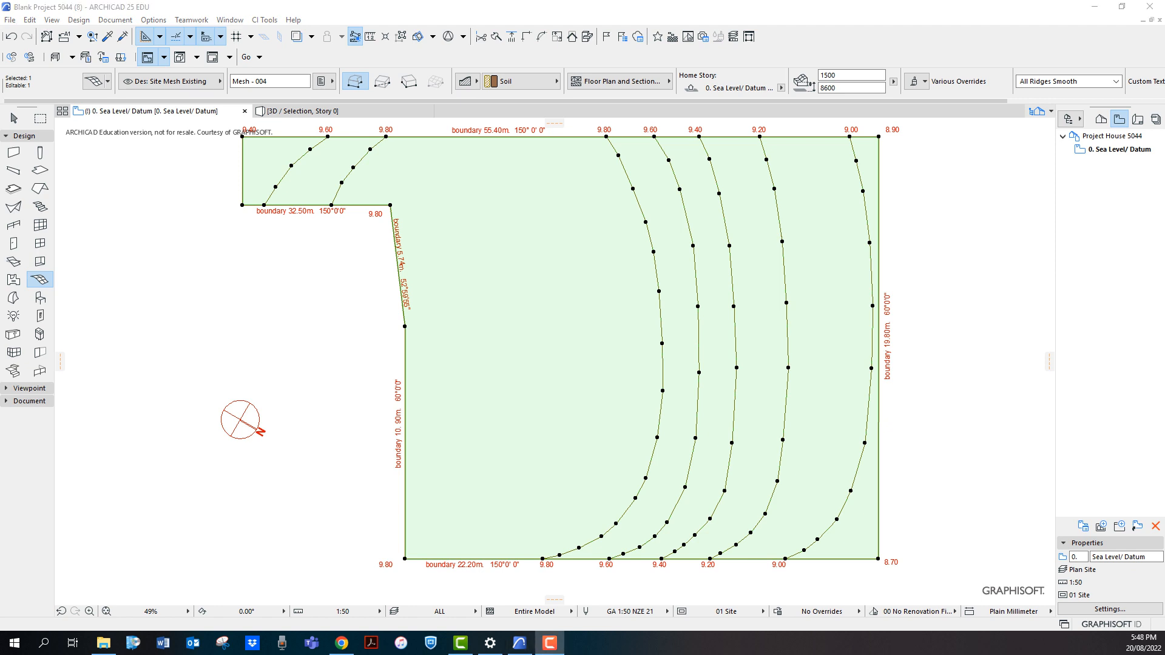
Inspect the slope between the main area's 9.80 and 9.00 contours in 3D from another angle, and return to the plan
right_click(189, 247)
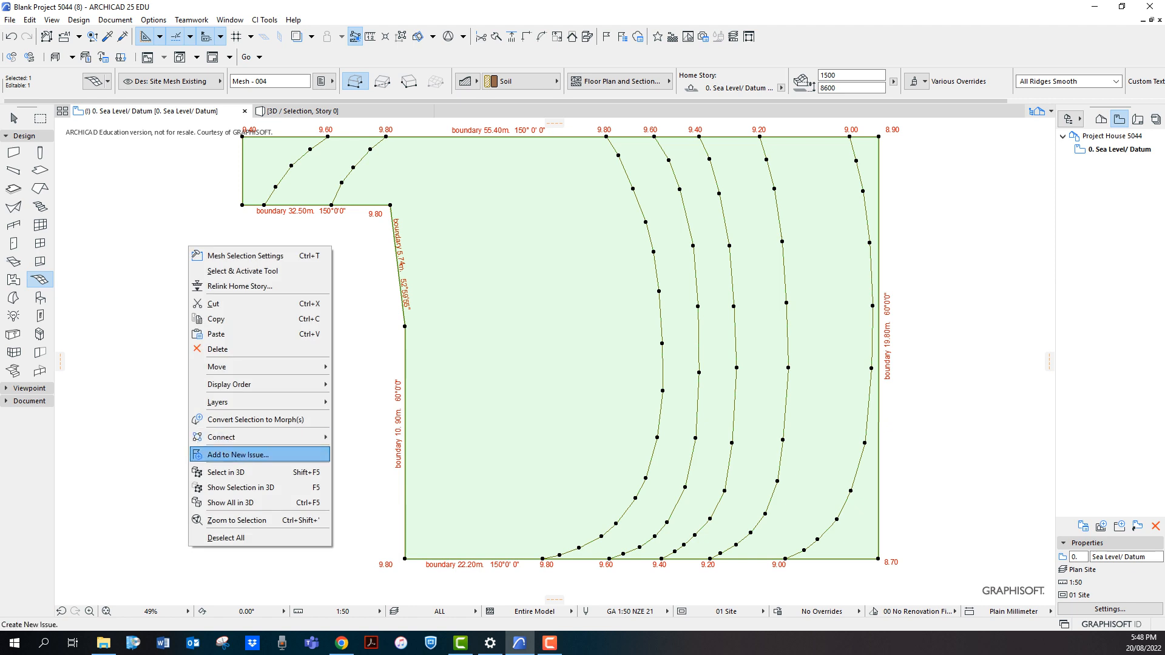
click(240, 487)
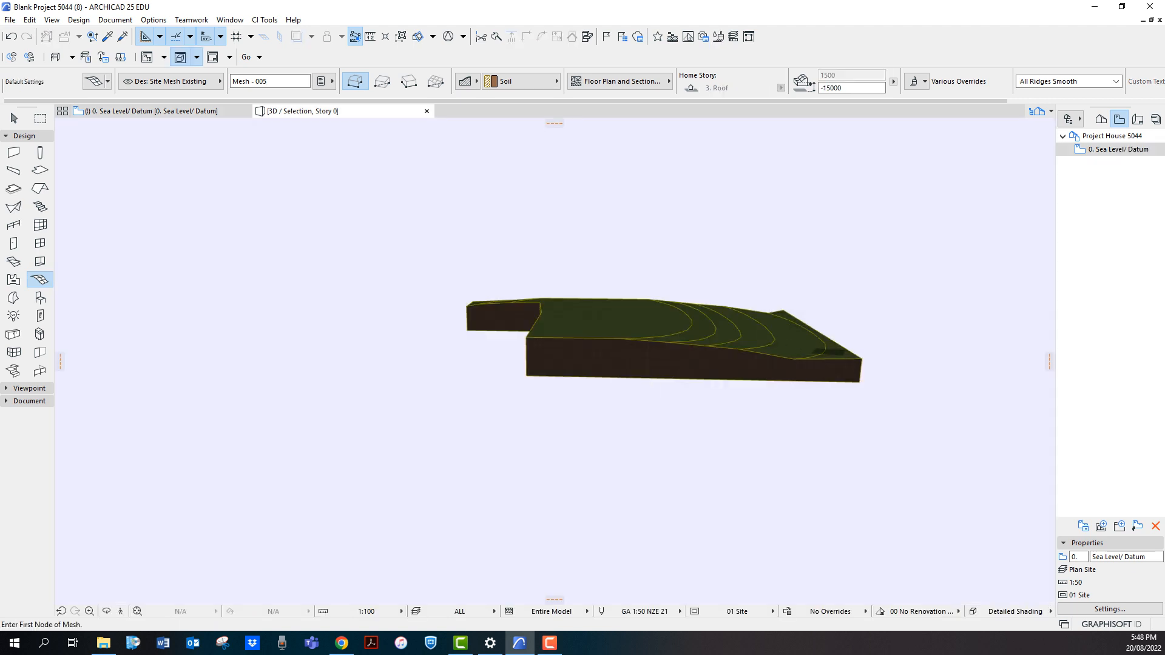
shift+middle_drag(826, 344, 748, 373)
click(163, 111)
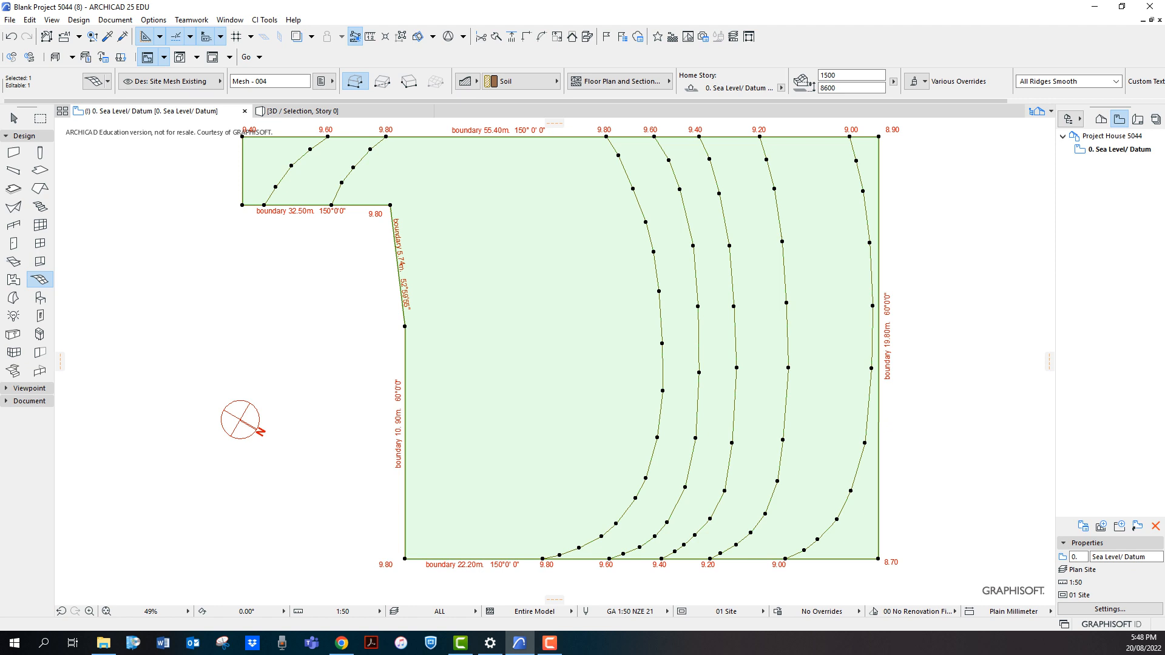
Elevate the 9.00 contour, applied to all its points, and the boundary nodes at both its ends to 9000 relative to Project Zero
click(948, 429)
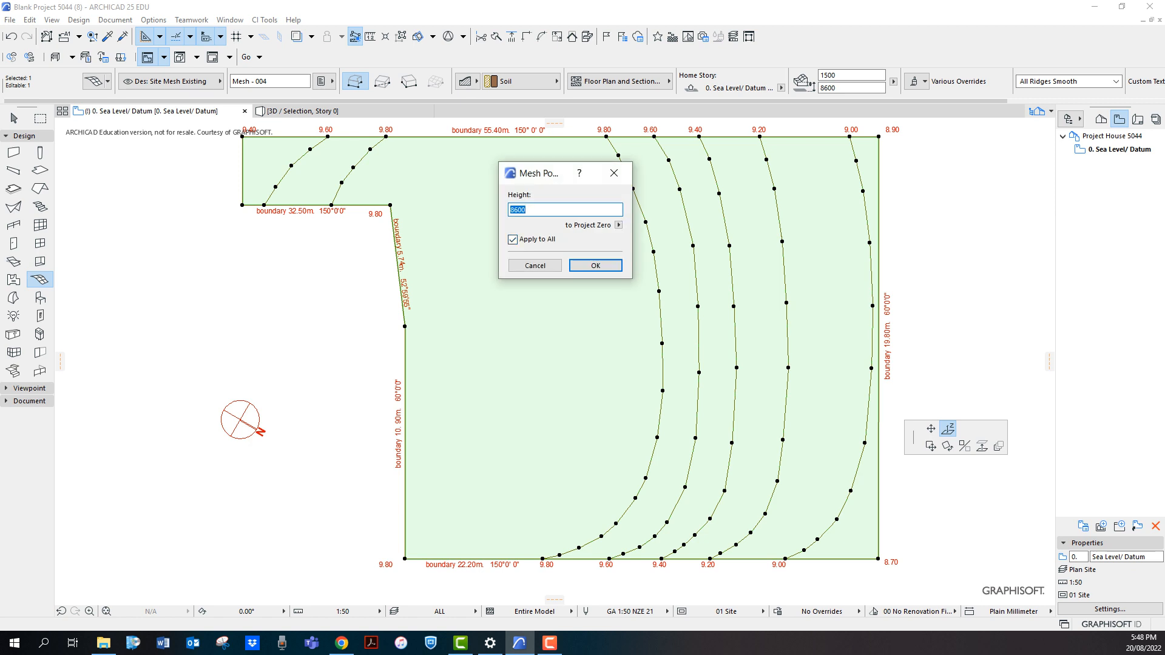
key(Return)
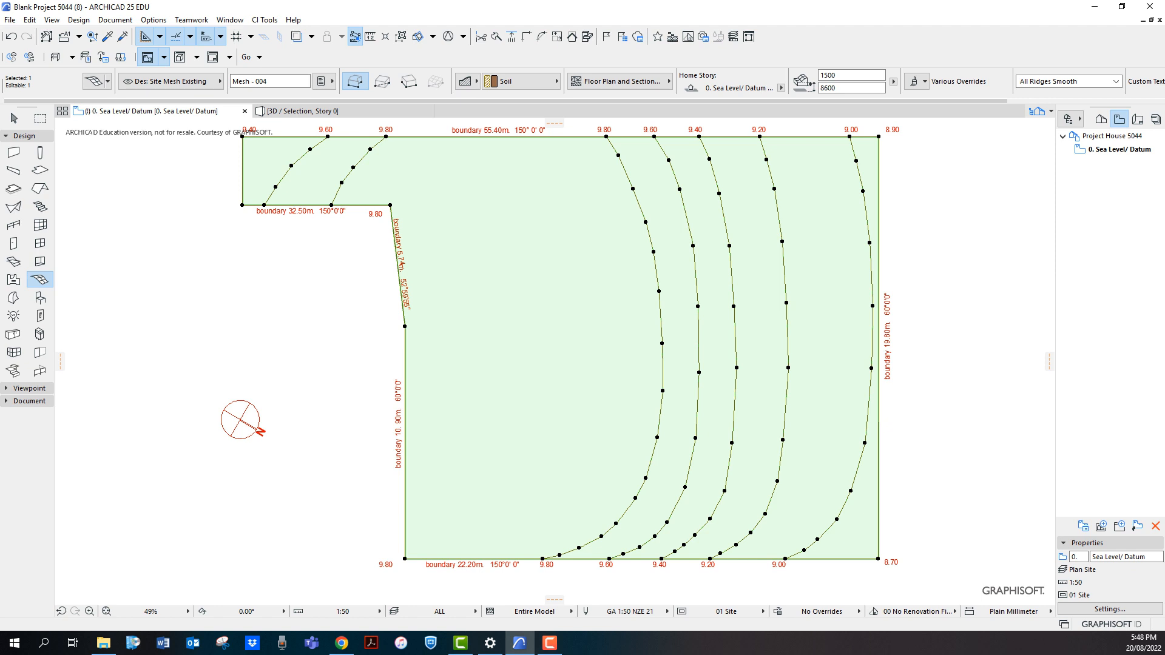
click(879, 137)
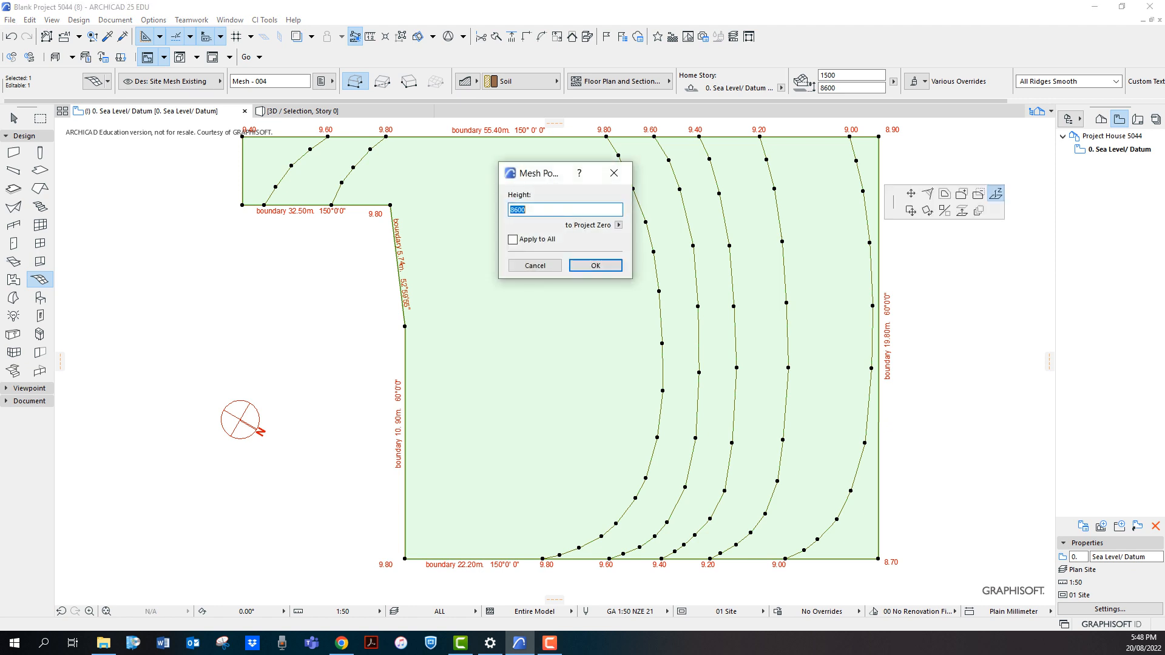
text(9000)
key(Return)
click(878, 559)
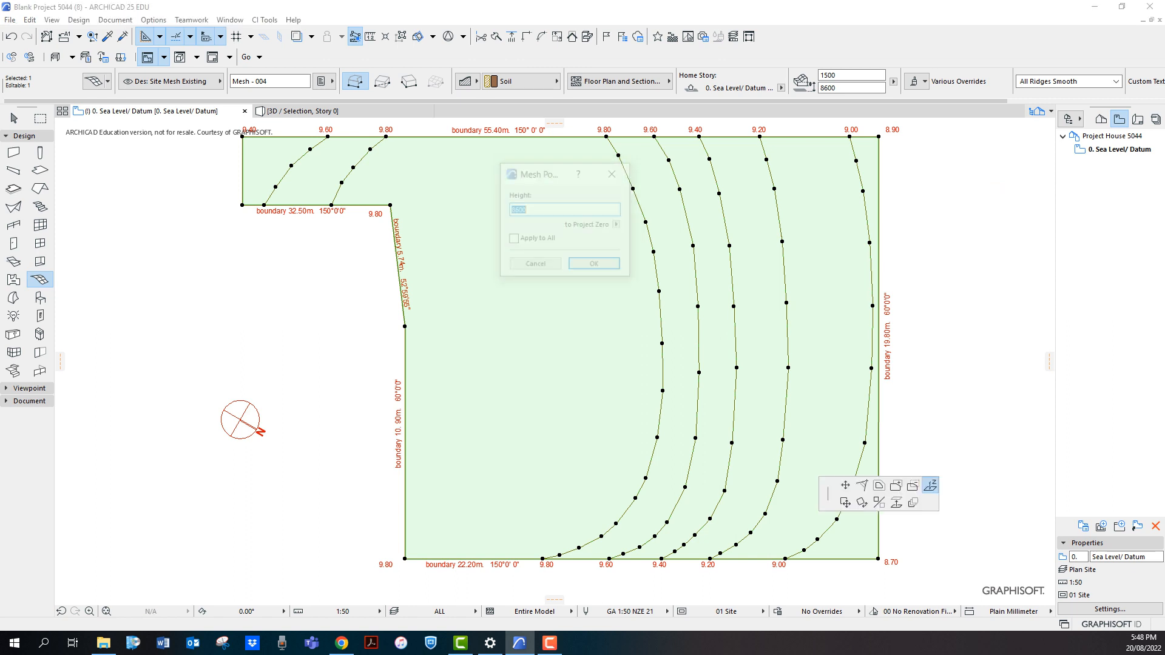
text(9000)
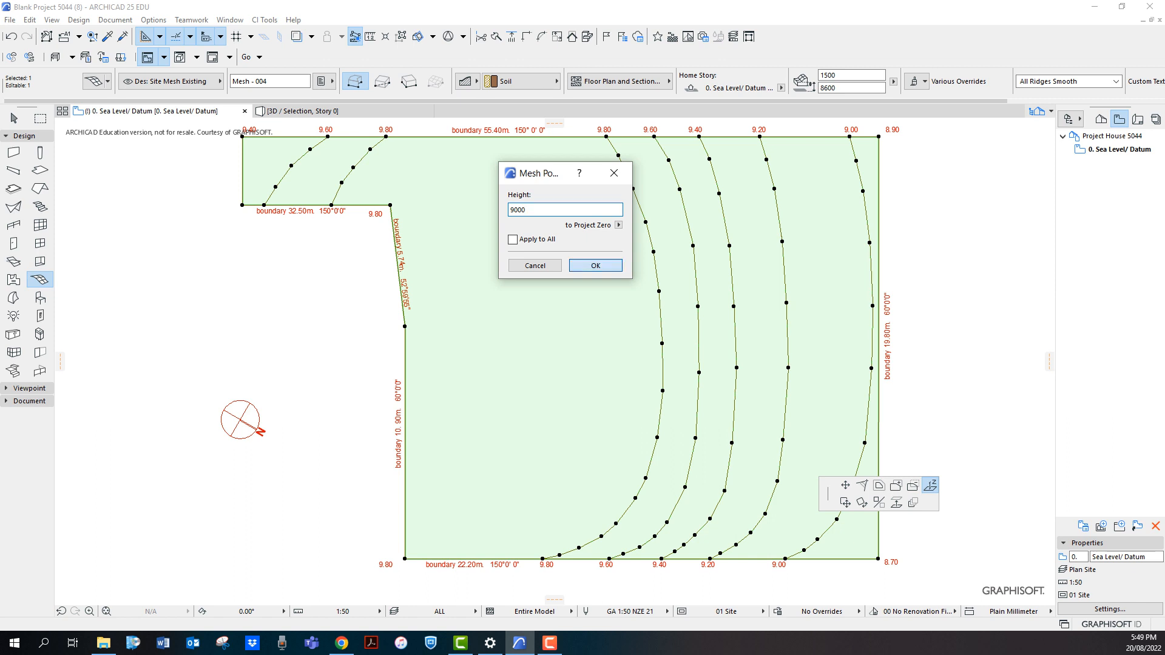
key(Return)
Check the whole mesh surface in 3D down to the 19.80 m boundary, and return to the Sea Level/ Datum view with its Plan Site layers
right_click(256, 287)
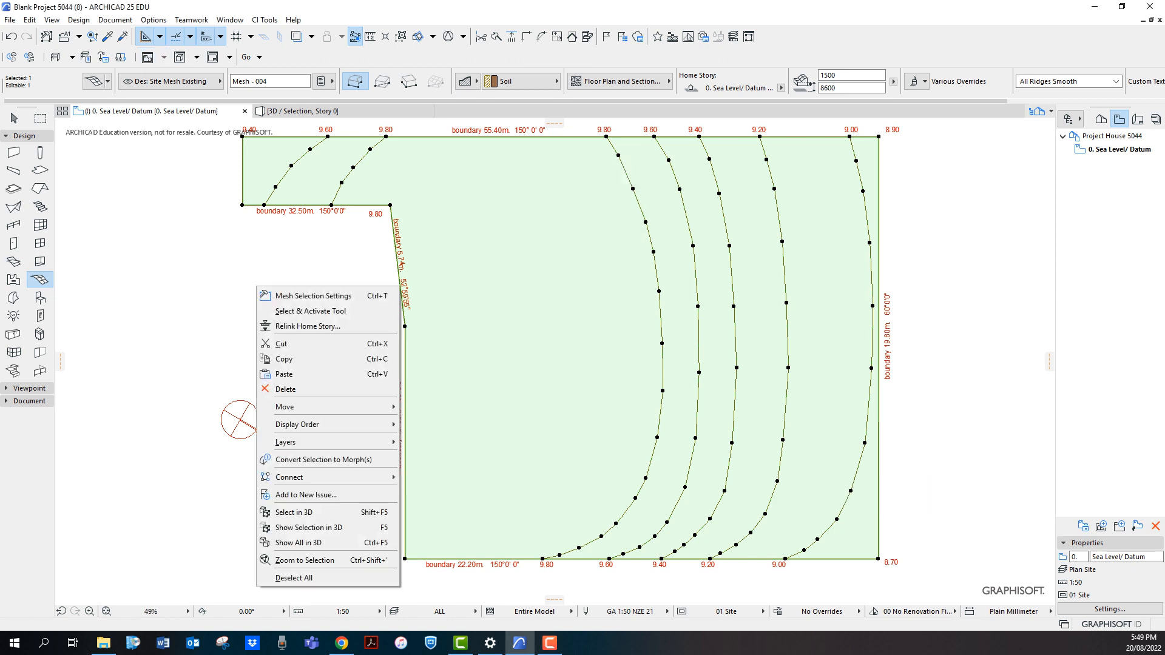
click(309, 527)
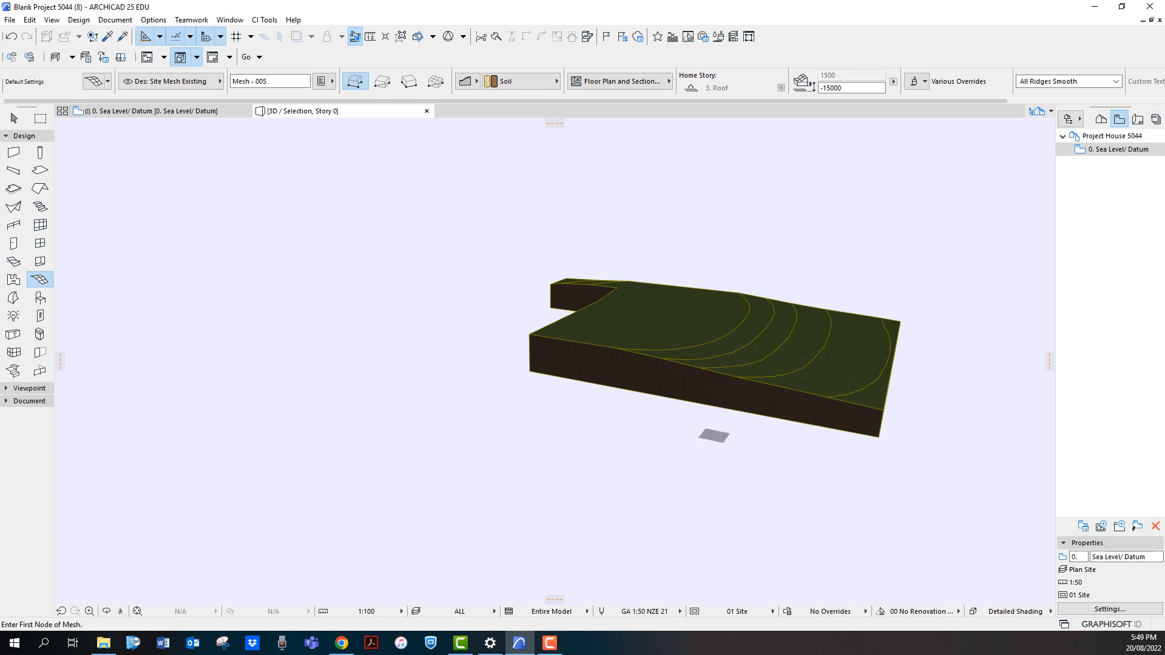
shift+middle_drag(712, 439, 712, 406)
click(159, 112)
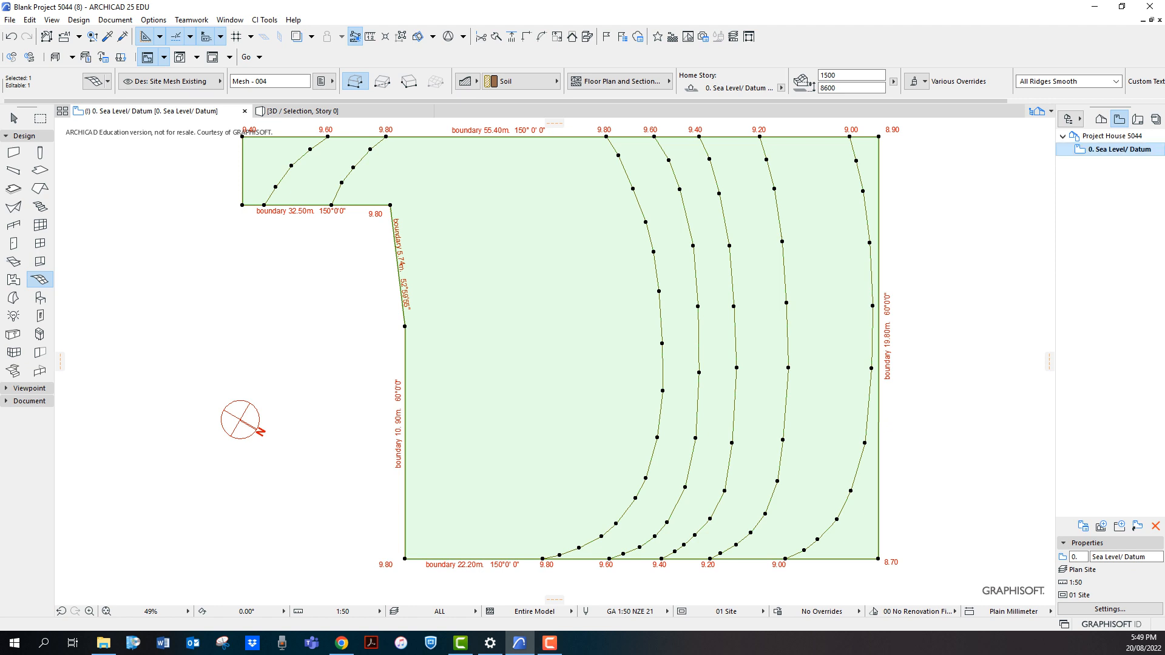
scroll(943, 332, down, 2)
scroll(943, 332, up, 1)
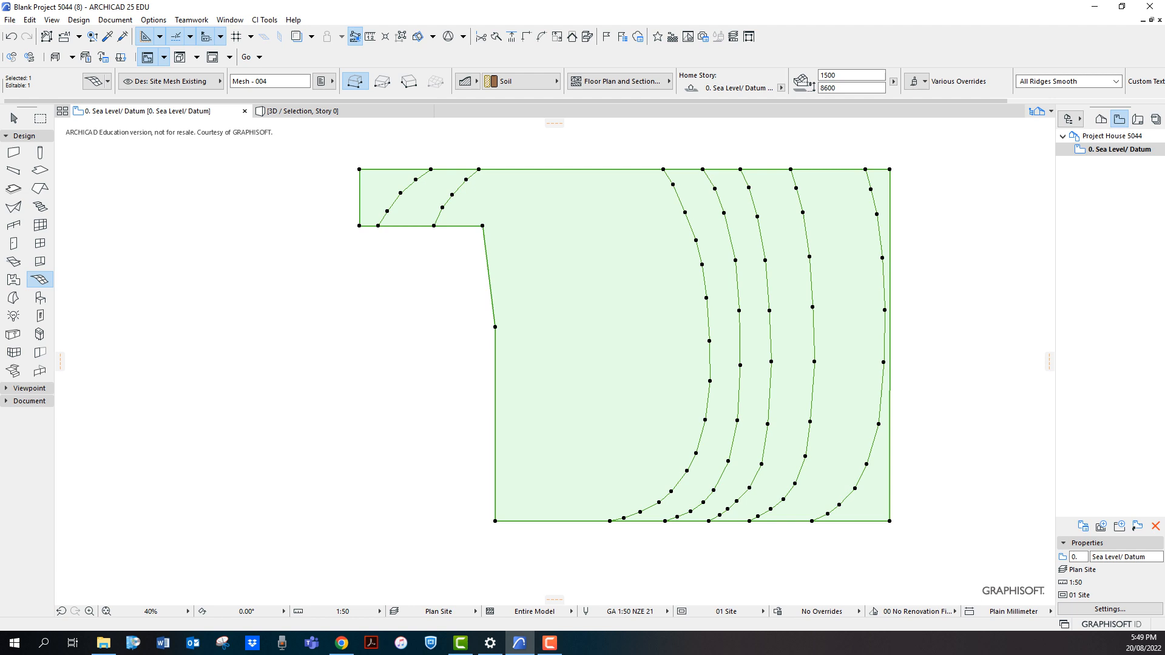